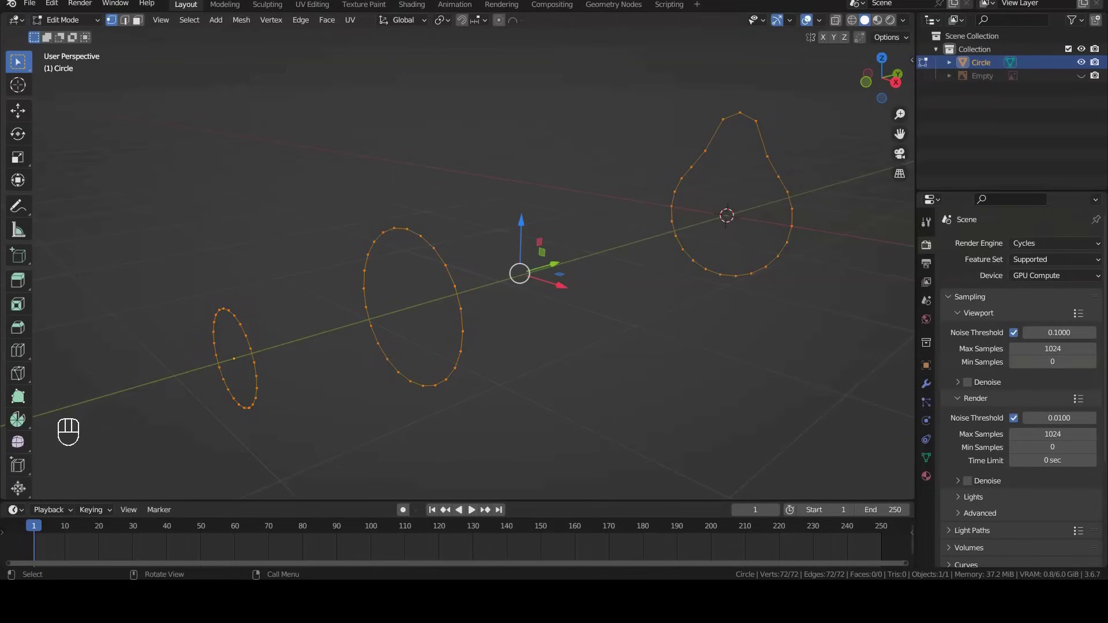
# Run Bridge Edge Loops to join the three rings into a tapered tube, then exit Edit Mode
pyautogui.press('space')
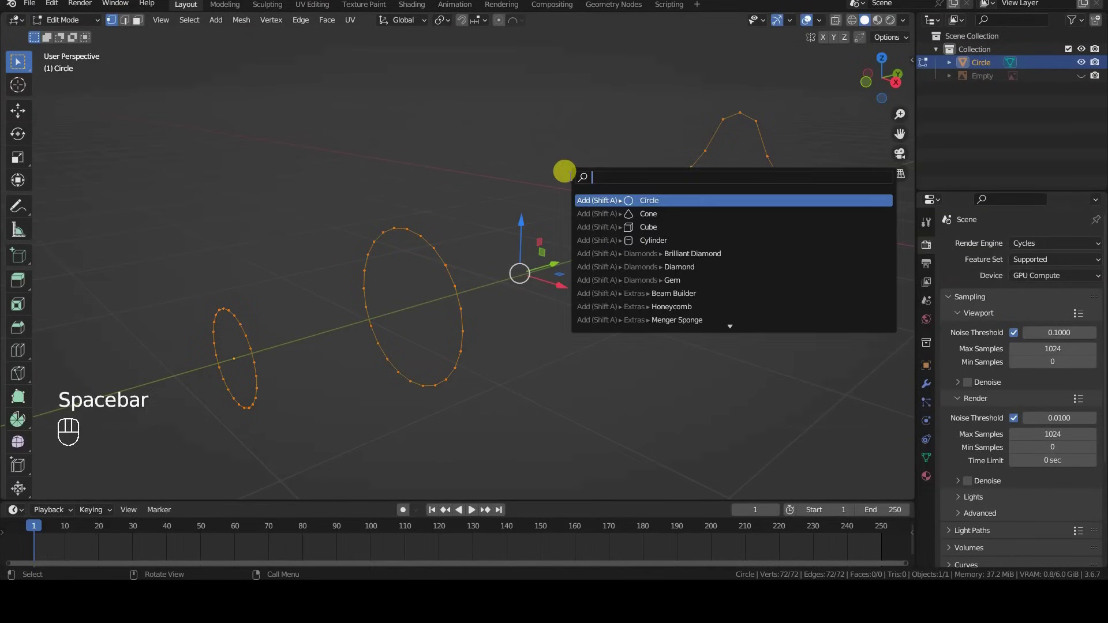
pyautogui.write('brid')
pyautogui.press('Return')
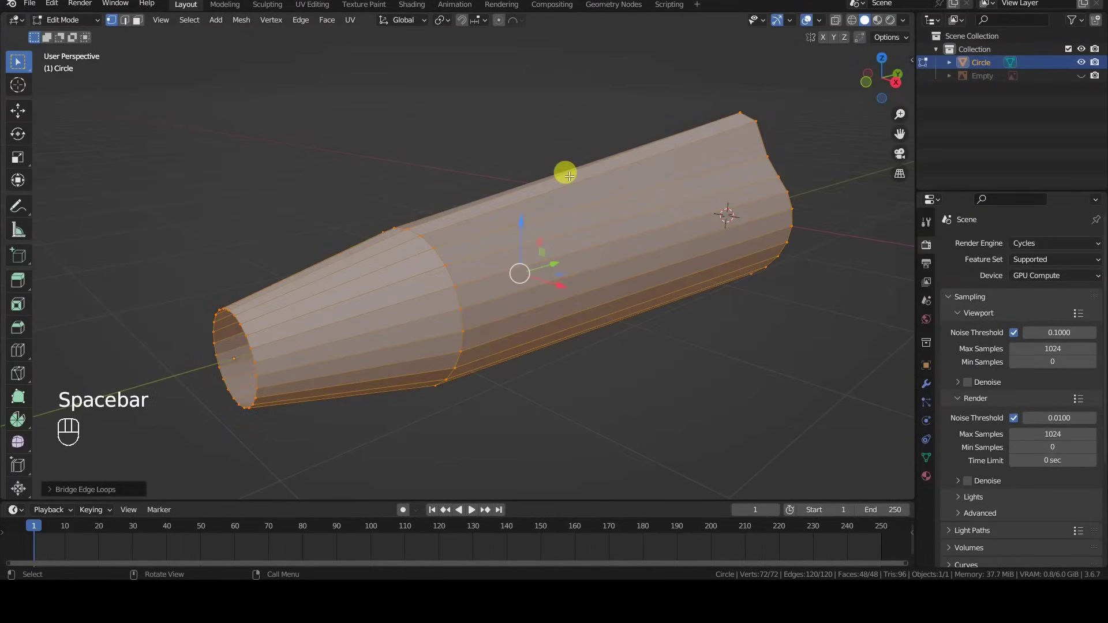
pyautogui.moveTo(728, 280)
pyautogui.mouseDown(button='middle')
pyautogui.moveTo(598, 293)
pyautogui.moveTo(692, 283)
pyautogui.moveTo(731, 305)
pyautogui.mouseUp(button='middle')
pyautogui.press('Tab')
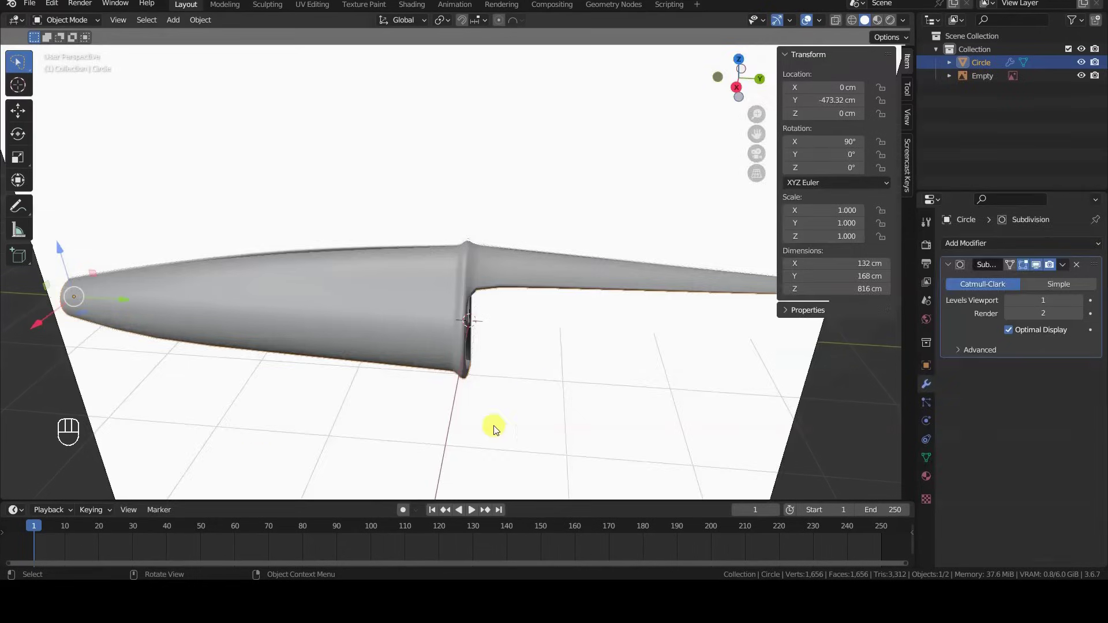
# Hide the reference plane and move the clip junction vertex vertically in Edit Mode
pyautogui.press('h')
pyautogui.press('Tab')
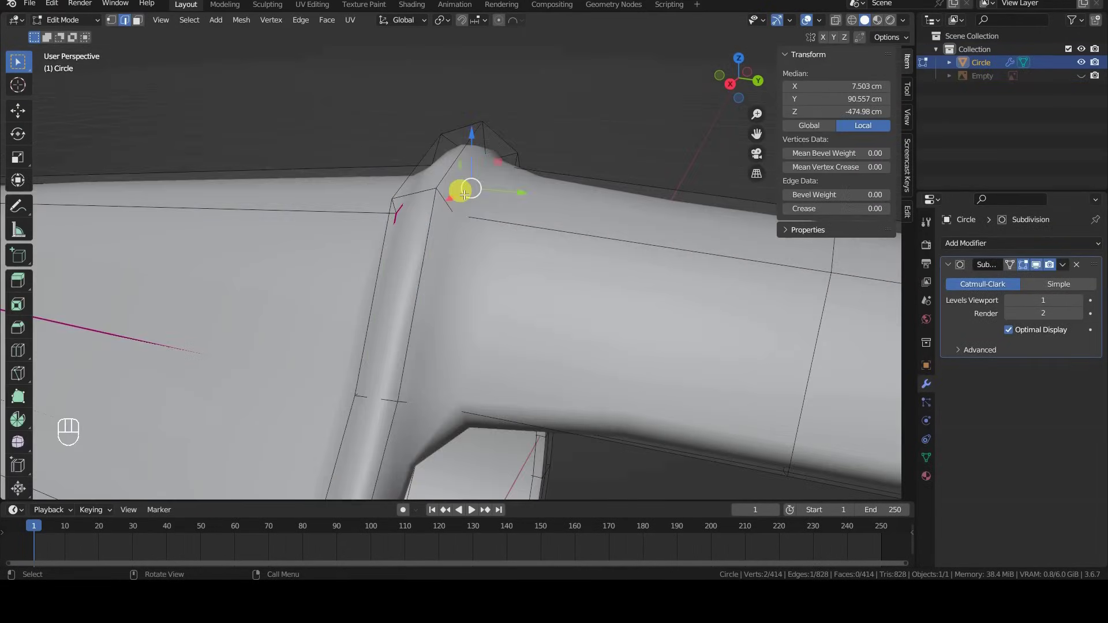
pyautogui.moveTo(465, 193); pyautogui.dragTo(341, 269, button='middle')
pyautogui.press('z')
pyautogui.press('z')
pyautogui.press('g')
pyautogui.press('z')
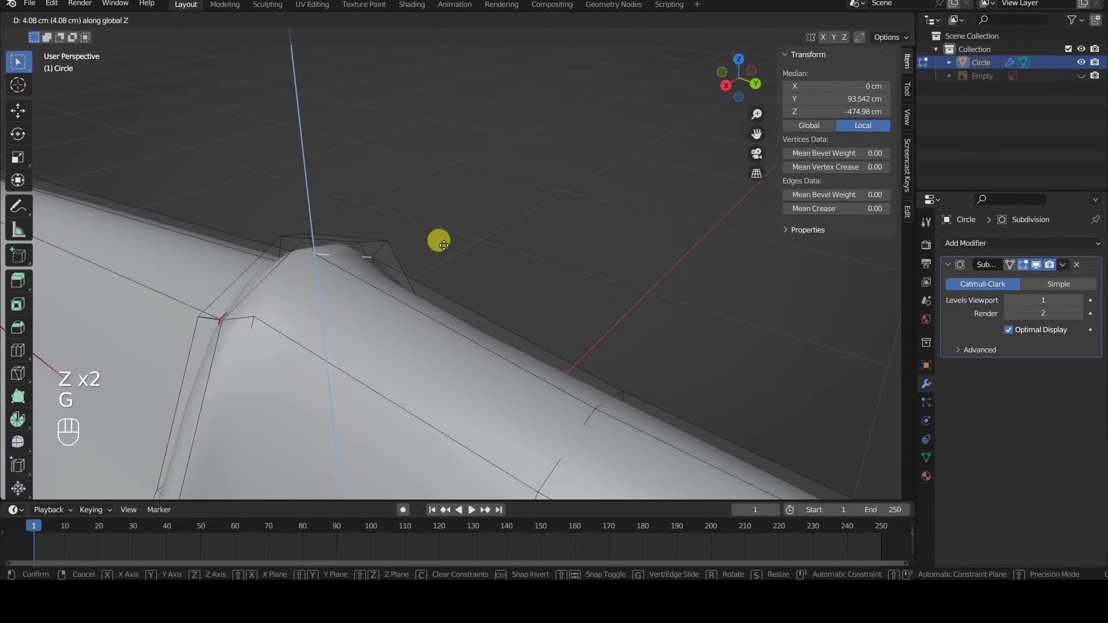
pyautogui.click(444, 244)
pyautogui.press('KP_3')
pyautogui.scroll(3, 546, 282)
pyautogui.press('g')
pyautogui.click(545, 322)
pyautogui.press('Tab')
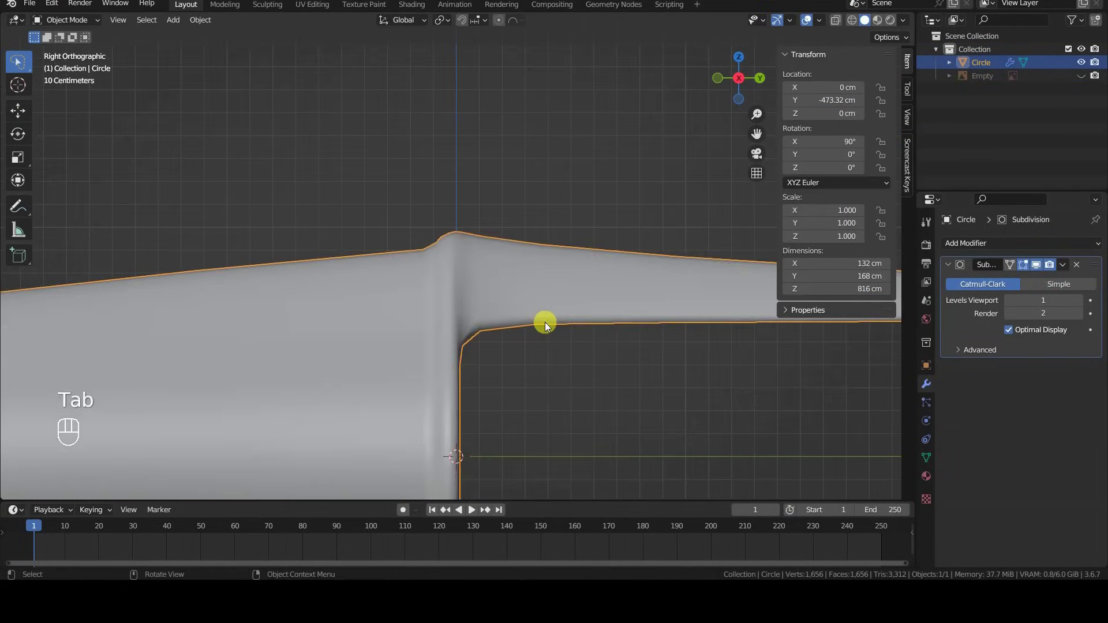
pyautogui.scroll(-3, 545, 322)
# Extend the vertex selection along the clip and add a Subdivision Surface modifier
pyautogui.press('Tab')
pyautogui.moveTo(603, 315); pyautogui.dragTo(458, 260, button='middle')
pyautogui.scroll(3, 458, 260)
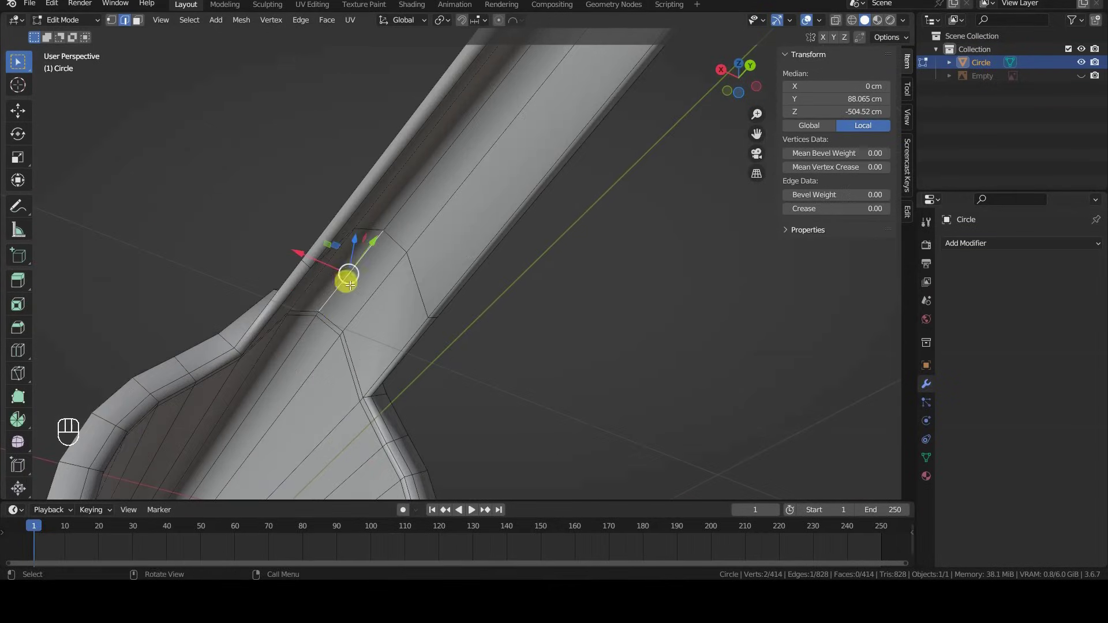
pyautogui.click(322, 315)
pyautogui.hotkey('ctrl', 'z')
pyautogui.moveTo(309, 280)
pyautogui.keyDown('shift'); pyautogui.mouseDown(button='middle')
pyautogui.moveTo(233, 437)
pyautogui.moveTo(440, 321)
pyautogui.mouseUp(button='middle'); pyautogui.keyUp('shift')
pyautogui.press('ctrl+KP_Add')
pyautogui.click(978, 244)
pyautogui.click(842, 475)
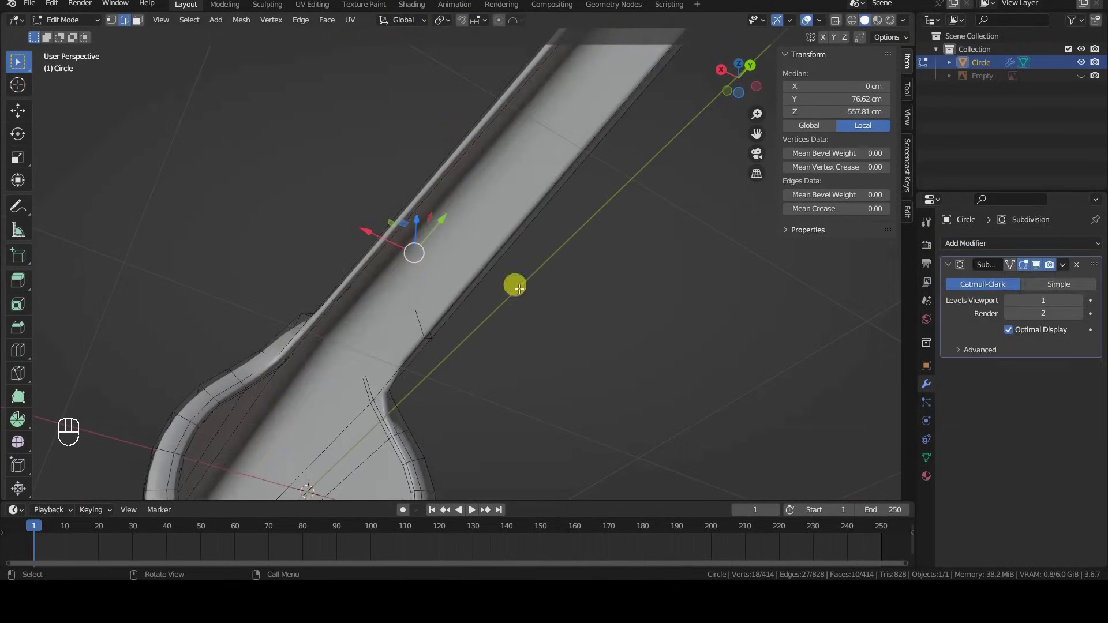
# Flatten an edge loop along the clip by scaling it on Z in X-ray side view
pyautogui.press('KP_3')
pyautogui.hotkey('alt', 'z')
pyautogui.keyDown('alt'); pyautogui.keyDown('shift'); pyautogui.click(456, 307); pyautogui.keyUp('shift'); pyautogui.keyUp('alt')
pyautogui.press('s')
pyautogui.press('z')
pyautogui.click(551, 358)
# Move and slightly rescale the clip loop, then turn X-ray off
pyautogui.press('g')
pyautogui.press('z')
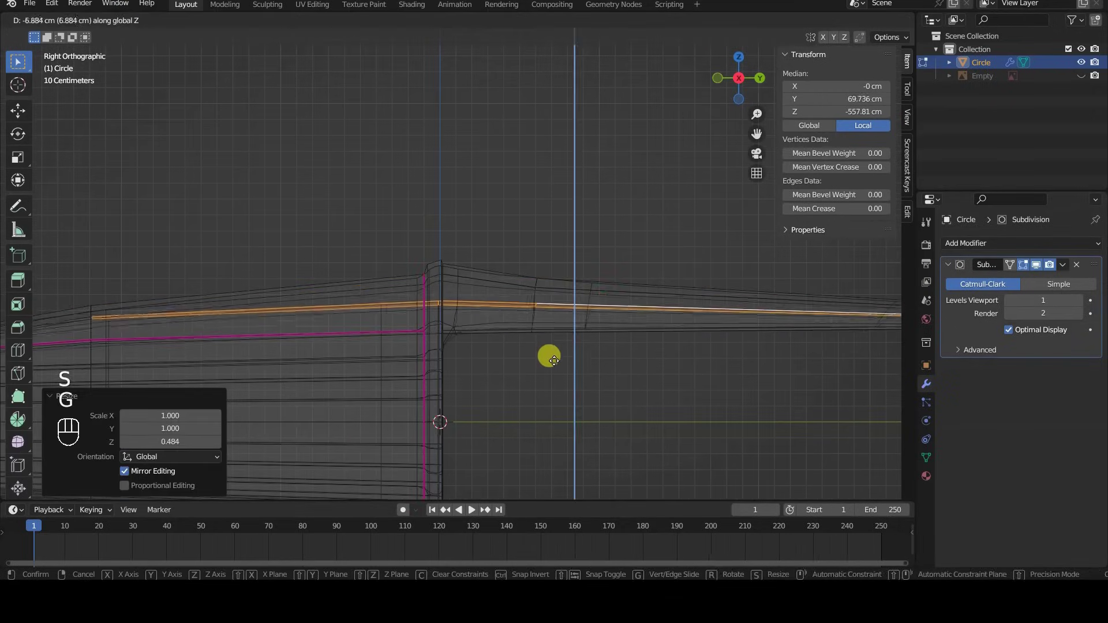
pyautogui.press('r')
pyautogui.press('s')
pyautogui.click(717, 376)
pyautogui.moveTo(718, 376)
pyautogui.mouseDown(button='middle')
pyautogui.moveTo(658, 352)
pyautogui.moveTo(670, 372)
pyautogui.moveTo(452, 334)
pyautogui.mouseUp(button='middle')
pyautogui.hotkey('alt', 'z')
pyautogui.press('g')
pyautogui.press('z')
pyautogui.press('Escape')
# Add a loop cut across the clip and return to Object Mode
pyautogui.hotkey('alt', 'a')
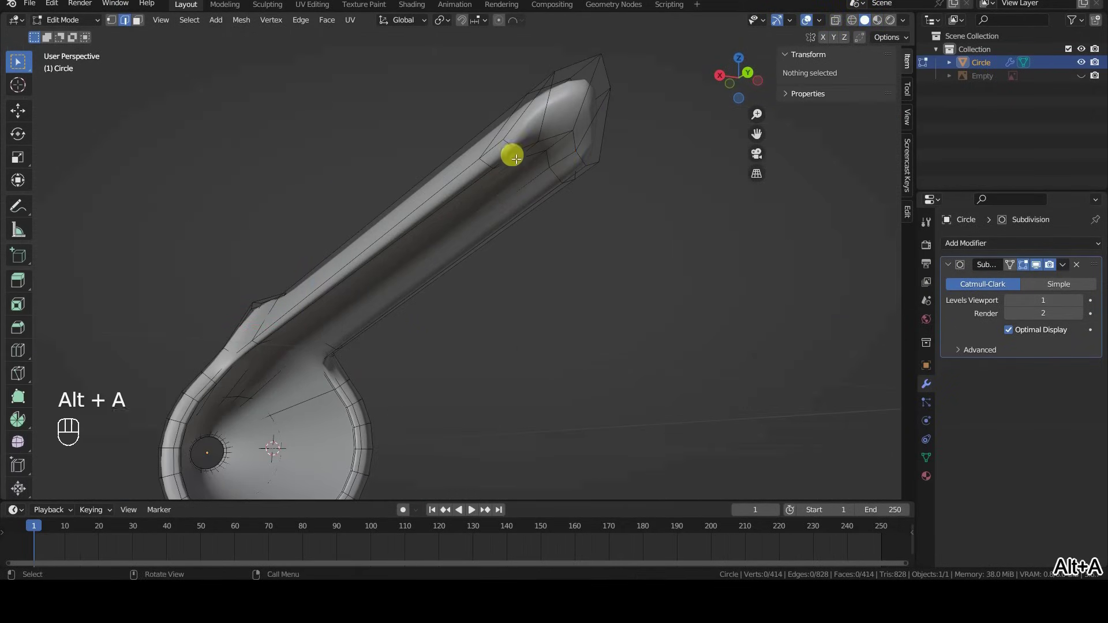
pyautogui.hotkey('ctrl', 'r')
pyautogui.click(513, 157)
pyautogui.click(520, 173)
pyautogui.moveTo(520, 174)
pyautogui.mouseDown(button='middle')
pyautogui.moveTo(514, 230)
pyautogui.moveTo(427, 289)
pyautogui.moveTo(425, 325)
pyautogui.moveTo(445, 300)
pyautogui.moveTo(534, 255)
pyautogui.moveTo(429, 281)
pyautogui.moveTo(540, 324)
pyautogui.moveTo(512, 347)
pyautogui.moveTo(504, 372)
pyautogui.mouseUp(button='middle')
pyautogui.hotkey('shift', 'z')
pyautogui.hotkey('shift', 'z')
pyautogui.press('Tab')
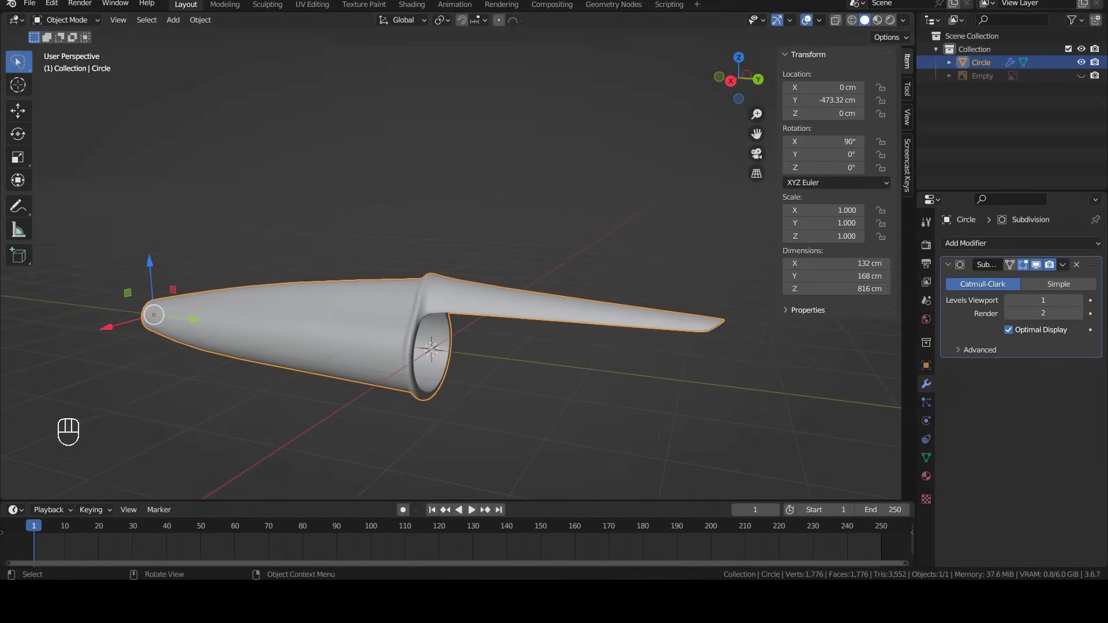
# Add a reference image in the right-side view and scale it up
pyautogui.press('KP_3')
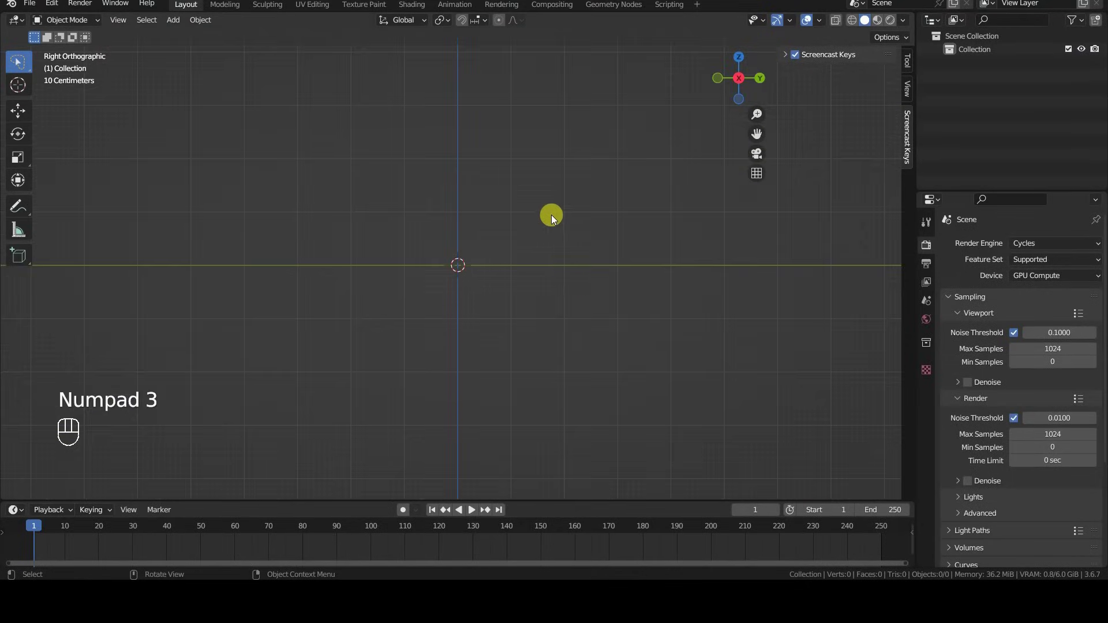
pyautogui.click(415, 249)
pyautogui.press('s')
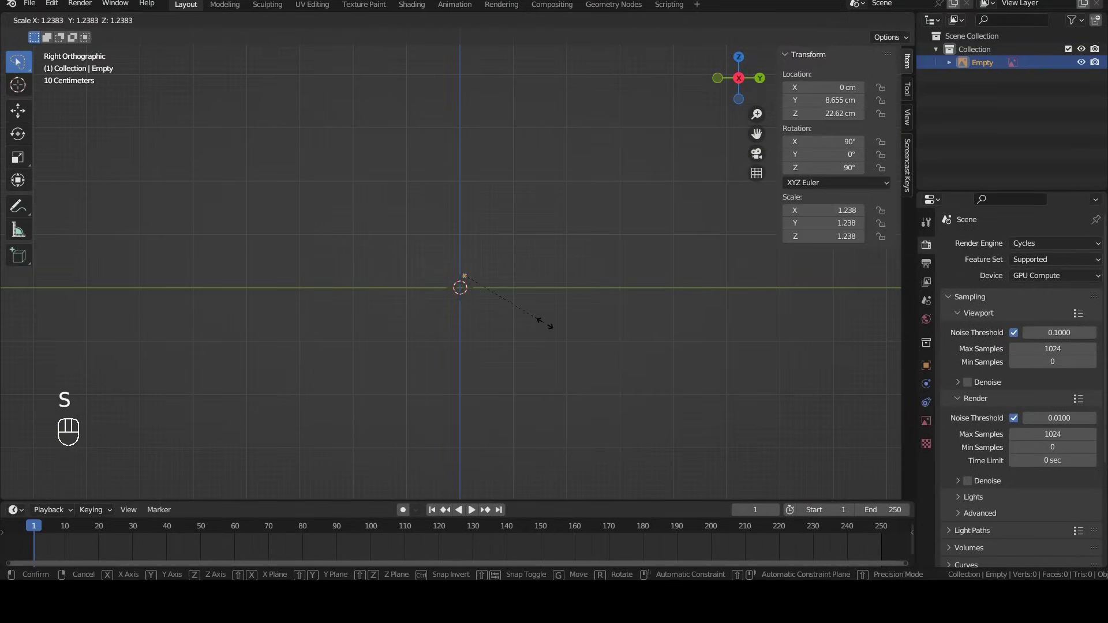
pyautogui.press('s')
pyautogui.click(544, 382)
pyautogui.press('s')
pyautogui.press('s')
pyautogui.click(592, 353)
# Fine-tune the reference image's size and position it over the origin
pyautogui.press('g')
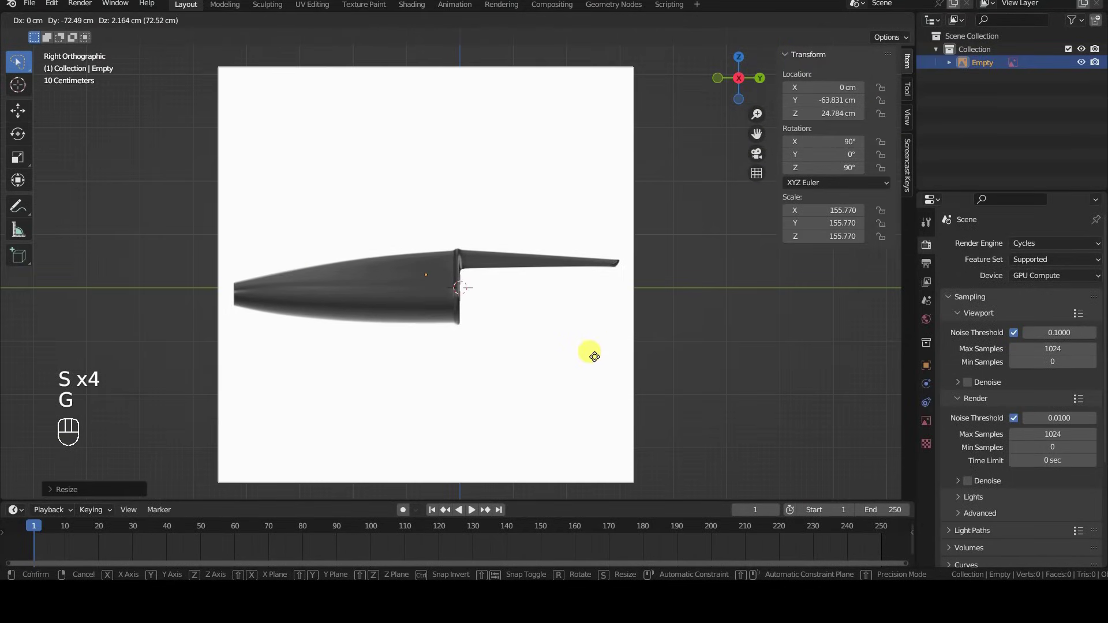
pyautogui.click(591, 348)
pyautogui.press('s')
pyautogui.click(632, 379)
pyautogui.press('g')
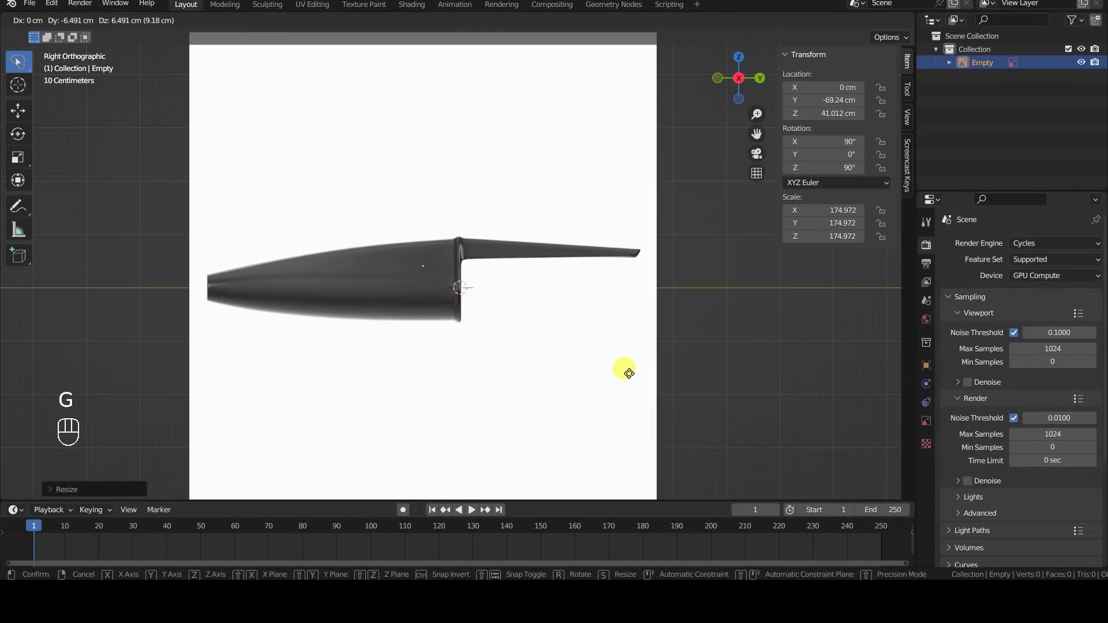
pyautogui.click(632, 371)
pyautogui.scroll(1, 465, 354)
pyautogui.scroll(2, 512, 372)
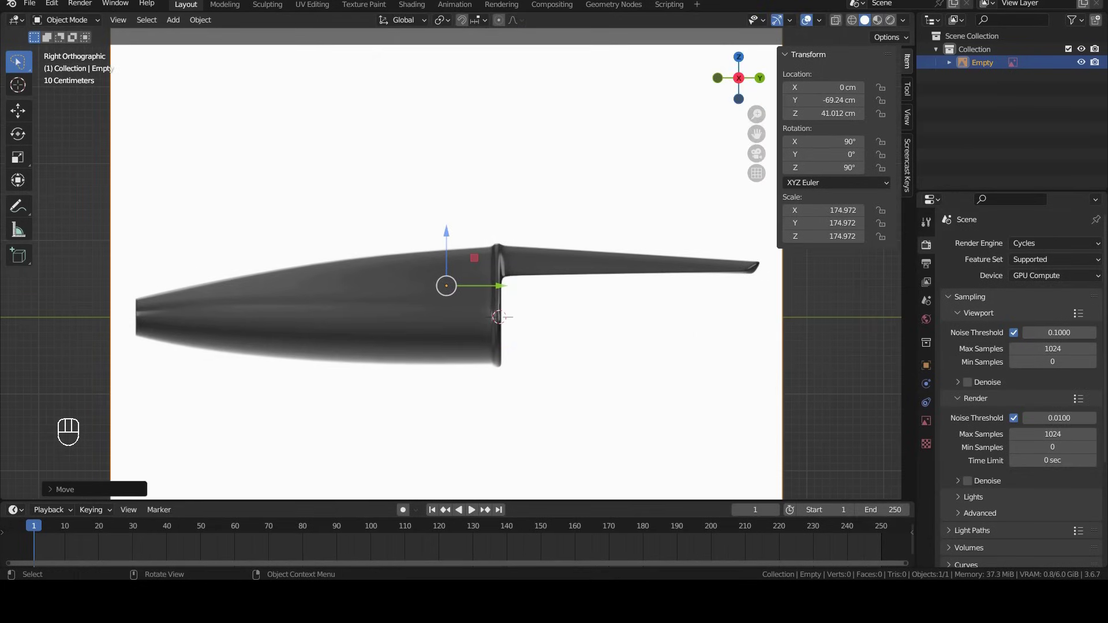
pyautogui.hotkey('shift', 'a')
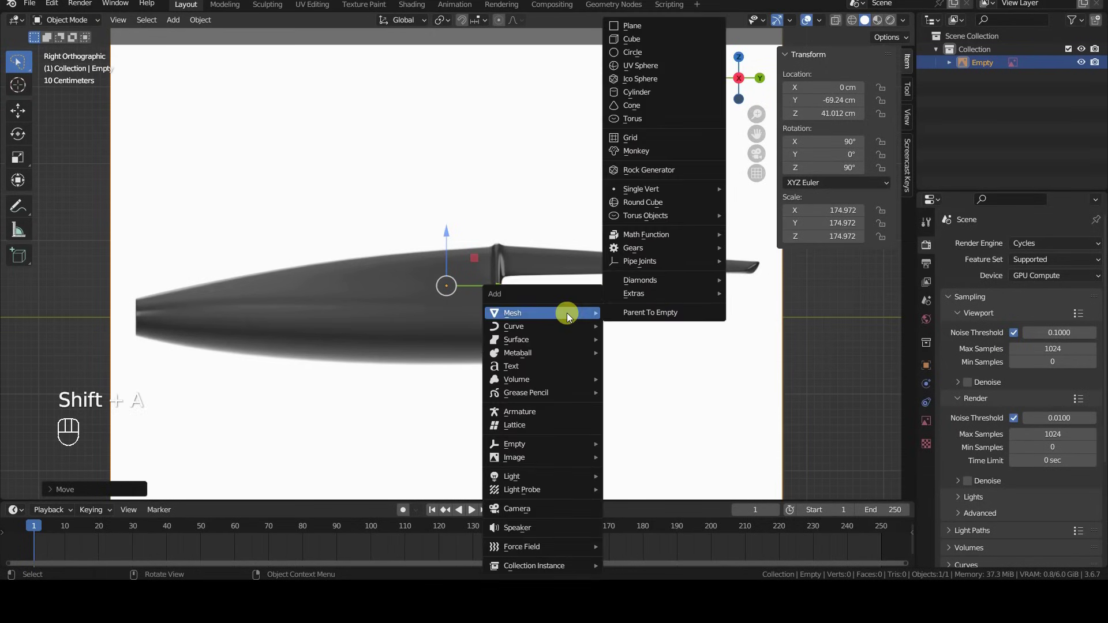
# Add a circle mesh, adjust its vertex count, rotate it upright and shrink it
pyautogui.click(666, 53)
pyautogui.click(42, 493)
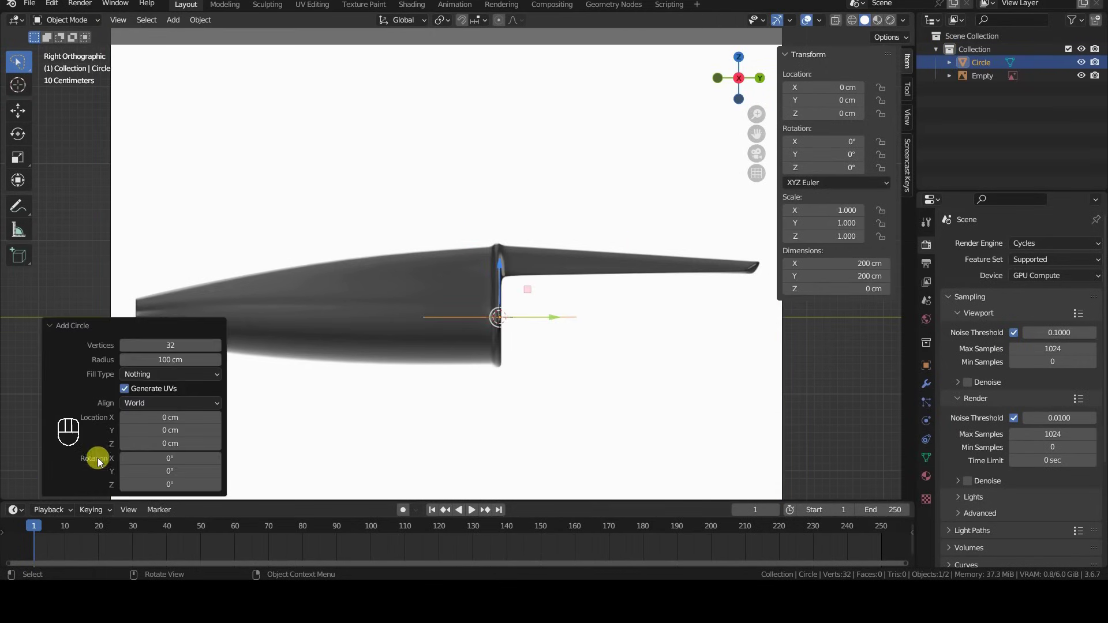
pyautogui.click(160, 345)
pyautogui.click(50, 326)
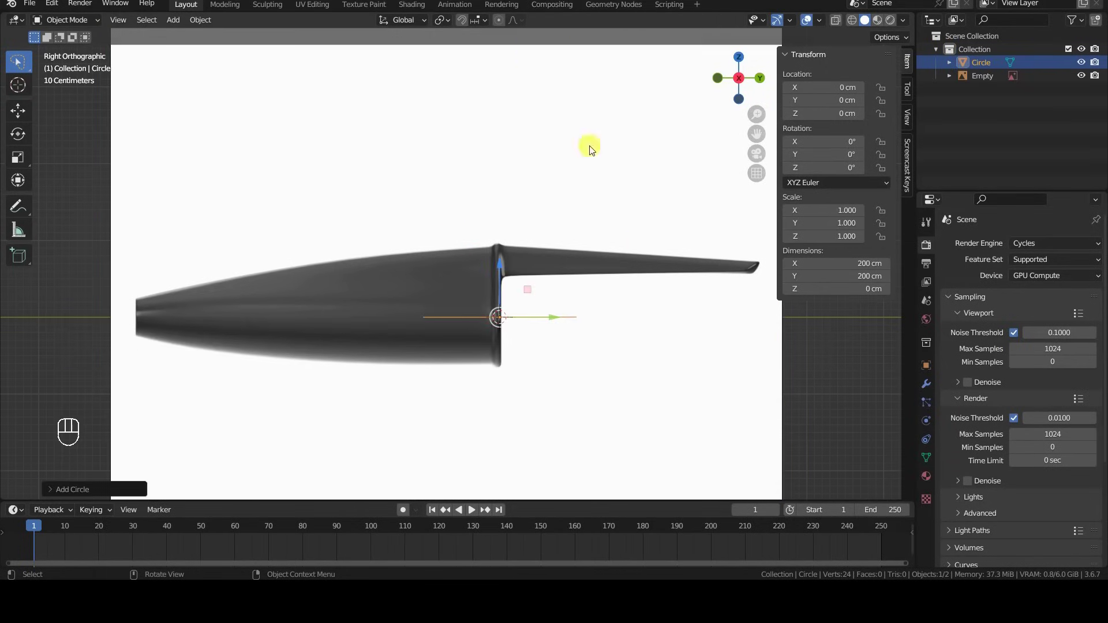
pyautogui.press('r')
pyautogui.click(584, 244)
pyautogui.press('s')
pyautogui.click(549, 317)
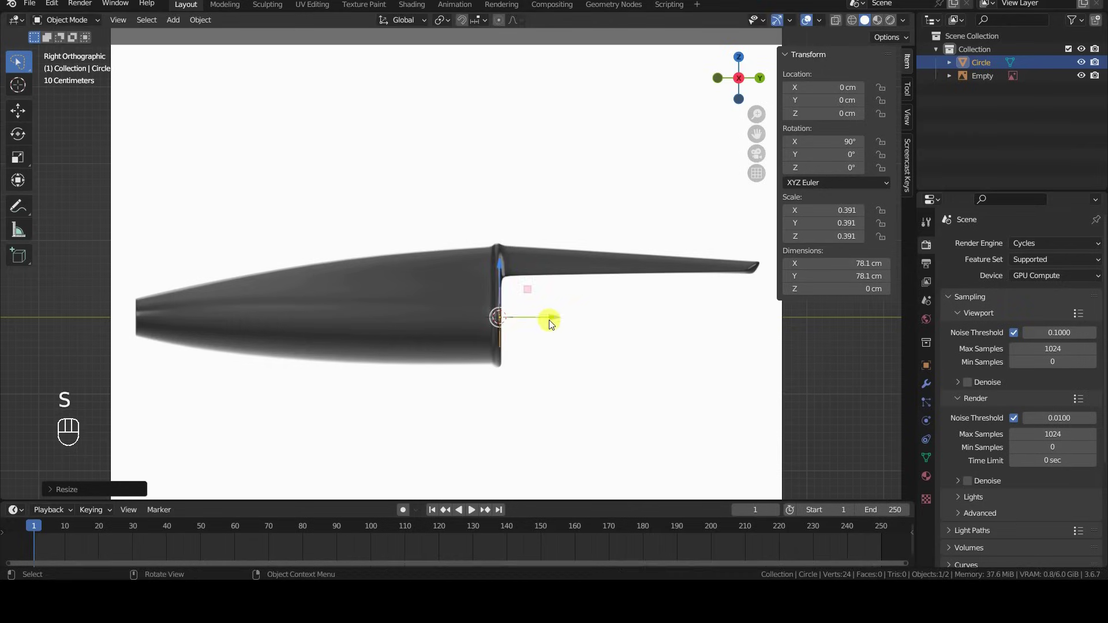
# Place the circle at the cap's narrow tip and size it to match
pyautogui.press('g')
pyautogui.click(182, 319)
pyautogui.press('s')
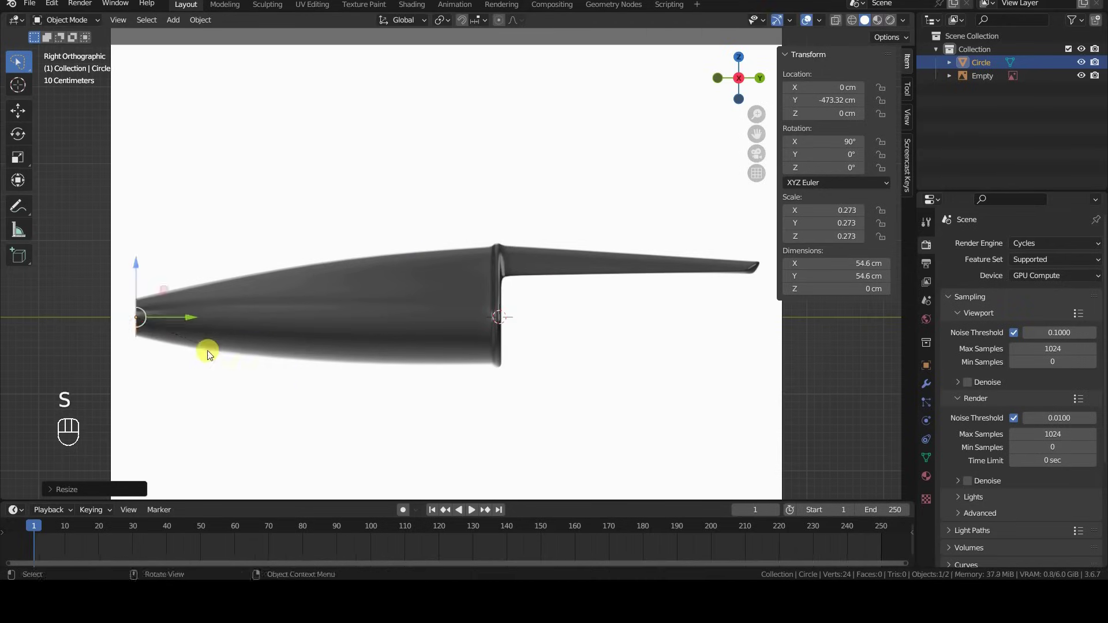
pyautogui.moveTo(205, 352)
pyautogui.mouseDown(button='middle')
pyautogui.moveTo(448, 322)
pyautogui.moveTo(562, 401)
pyautogui.mouseUp(button='middle')
pyautogui.click(544, 394)
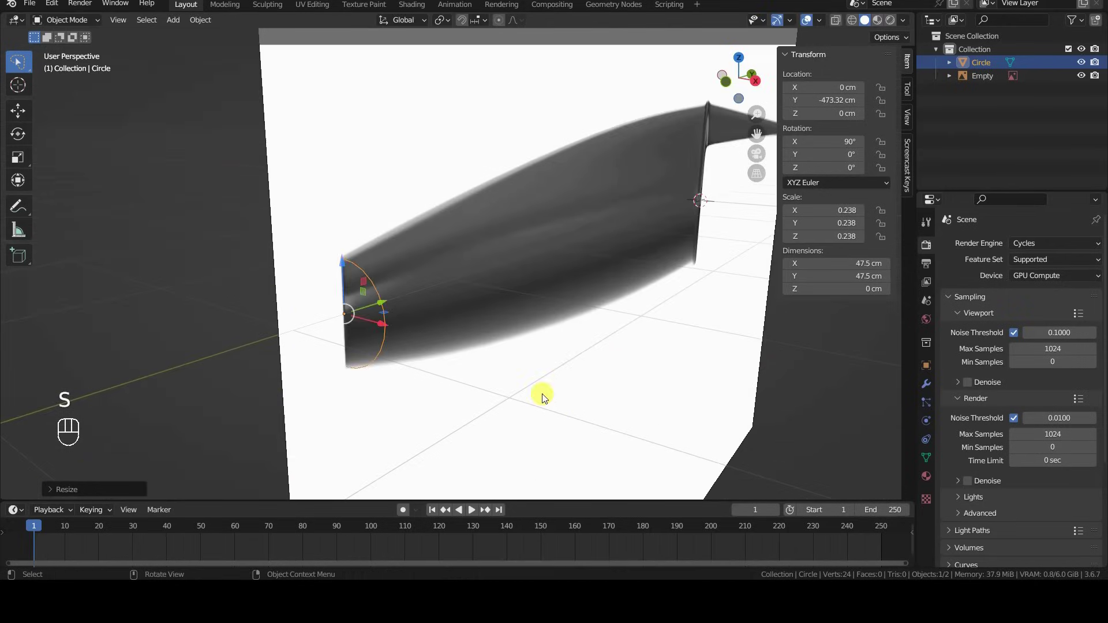
pyautogui.press('KP_3')
pyautogui.press('n')
pyautogui.keyDown('shift'); pyautogui.moveTo(469, 448); pyautogui.dragTo(553, 447, button='middle'); pyautogui.keyUp('shift')
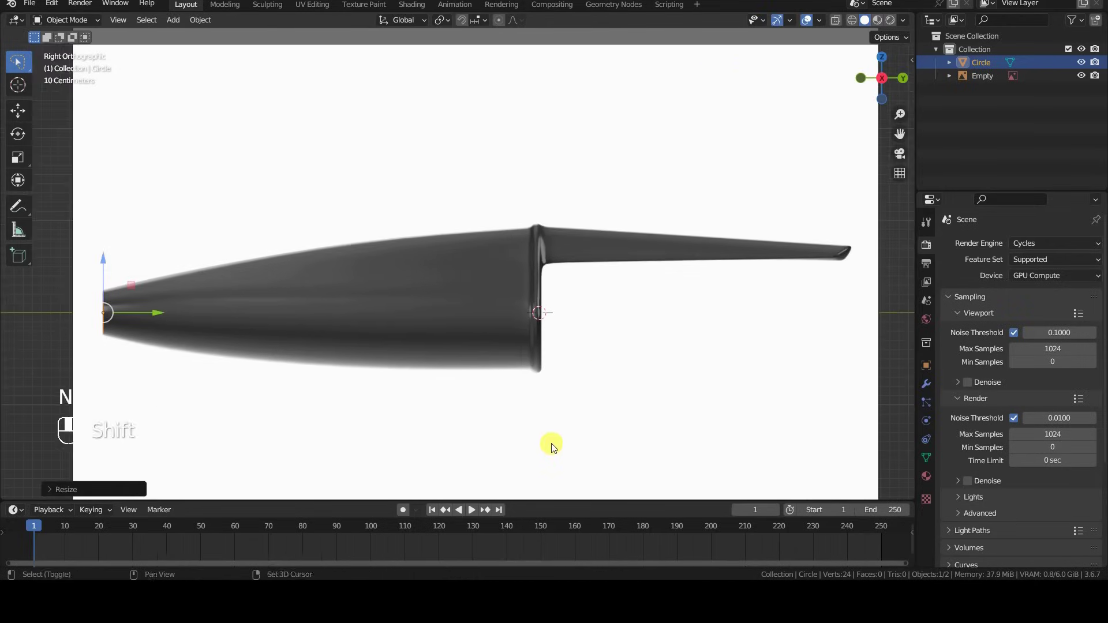
# Duplicate the circle's ring in Edit Mode and move the copy along Y to the collar
pyautogui.press('Tab')
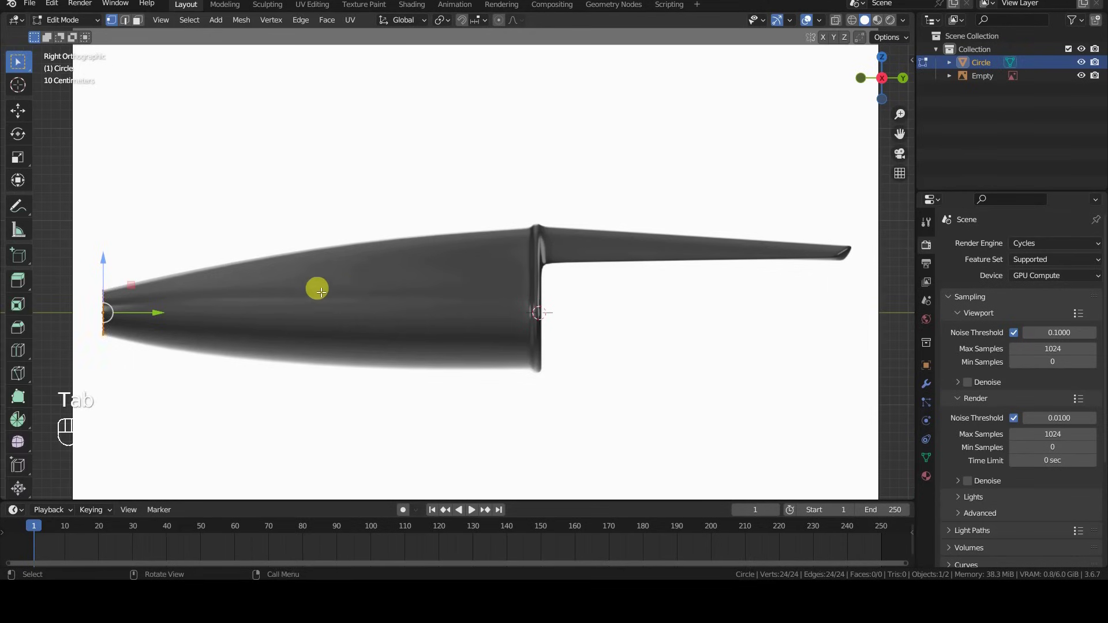
pyautogui.moveTo(317, 289); pyautogui.dragTo(403, 312, button='middle')
pyautogui.hotkey('shift', 'd')
pyautogui.click(814, 305)
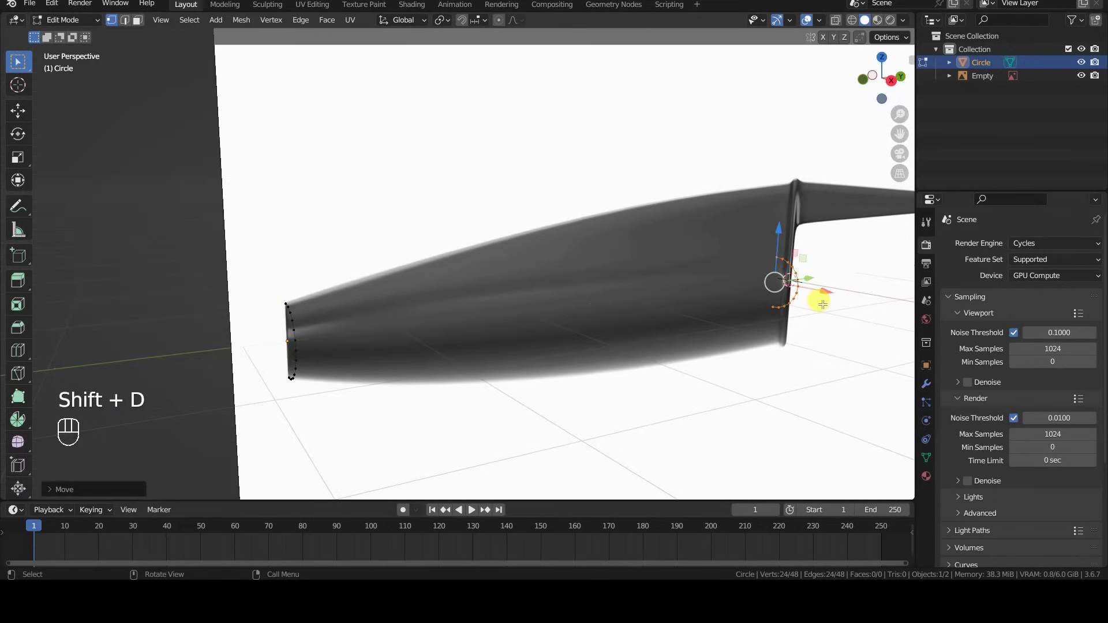
pyautogui.press('KP_3')
pyautogui.press('g')
pyautogui.press('y')
pyautogui.click(730, 280)
# Enlarge the collar ring, then select the whole outline in the right-side view
pyautogui.keyDown('shift'); pyautogui.moveTo(730, 279); pyautogui.dragTo(662, 299, button='middle'); pyautogui.keyUp('shift')
pyautogui.press('s')
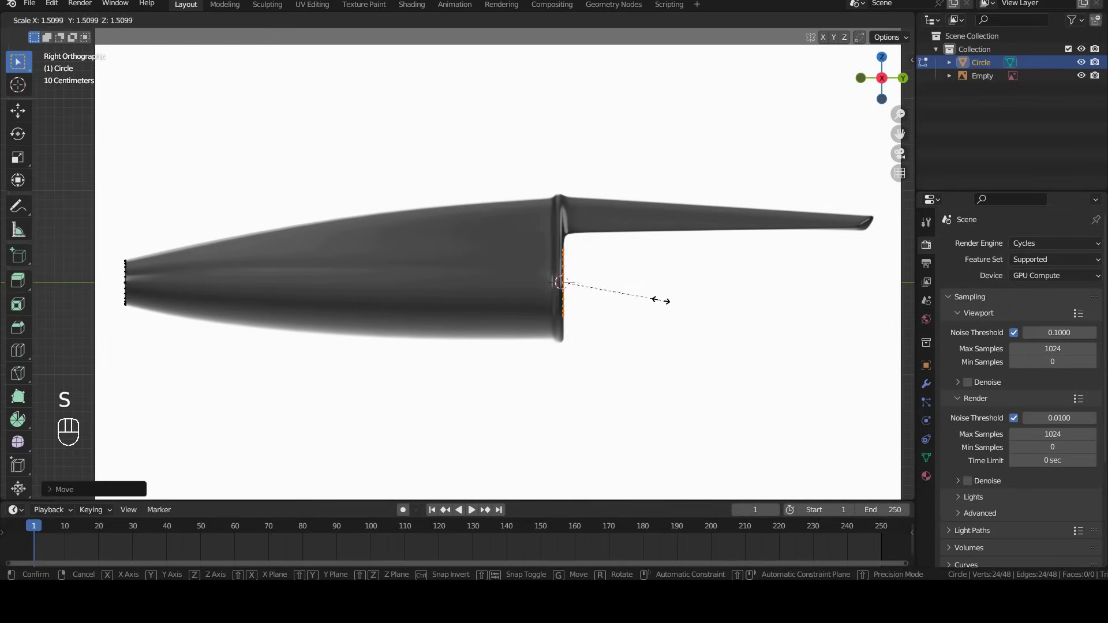
pyautogui.click(718, 325)
pyautogui.scroll(2, 590, 231)
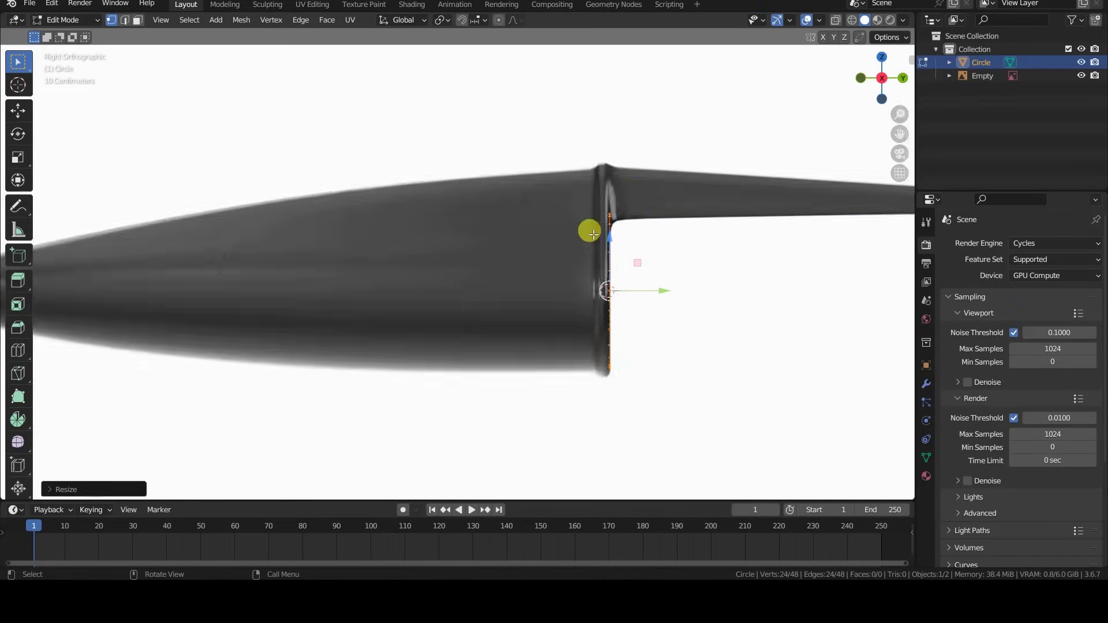
pyautogui.scroll(3, 561, 172)
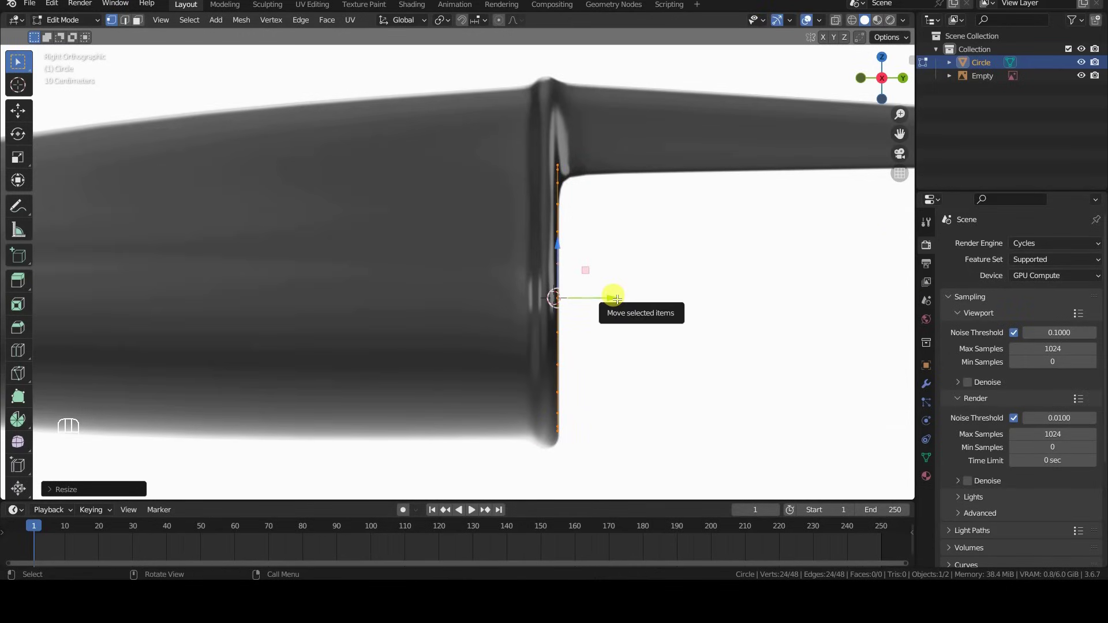
pyautogui.scroll(-2, 611, 296)
pyautogui.scroll(-2, 612, 297)
pyautogui.moveTo(601, 293)
pyautogui.keyDown('shift'); pyautogui.mouseDown(button='middle')
pyautogui.moveTo(645, 343)
pyautogui.moveTo(631, 334)
pyautogui.moveTo(655, 228)
pyautogui.mouseUp(button='middle'); pyautogui.keyUp('shift')
pyautogui.press('a')
pyautogui.press('KP_3')
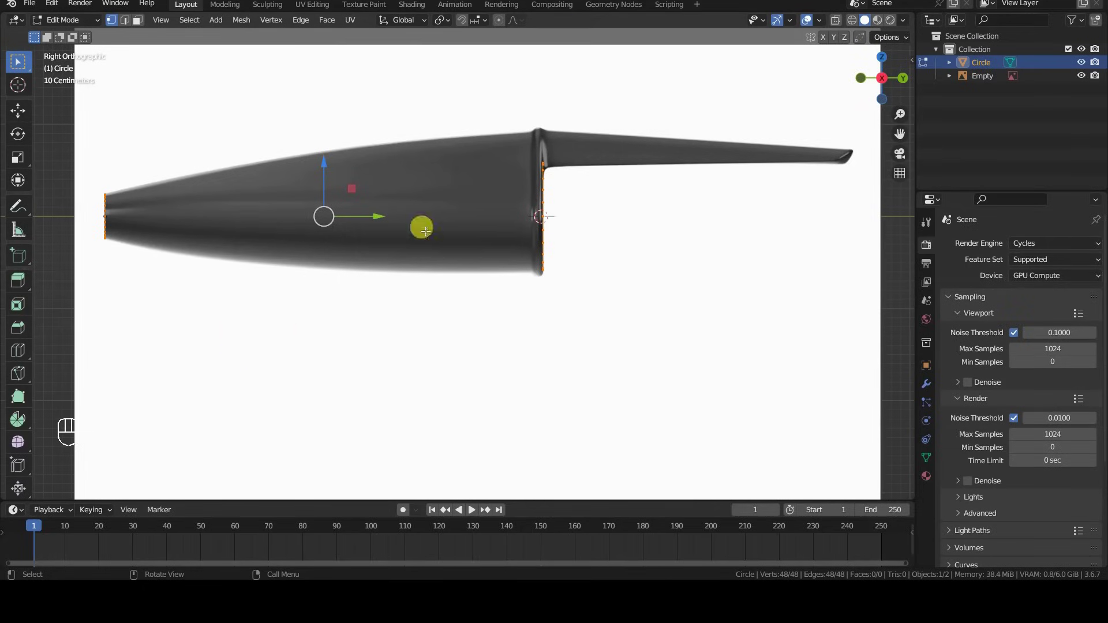
# Raise the clip outline's top point along Z with Sphere proportional falloff, then turn proportional editing off
pyautogui.click(513, 20)
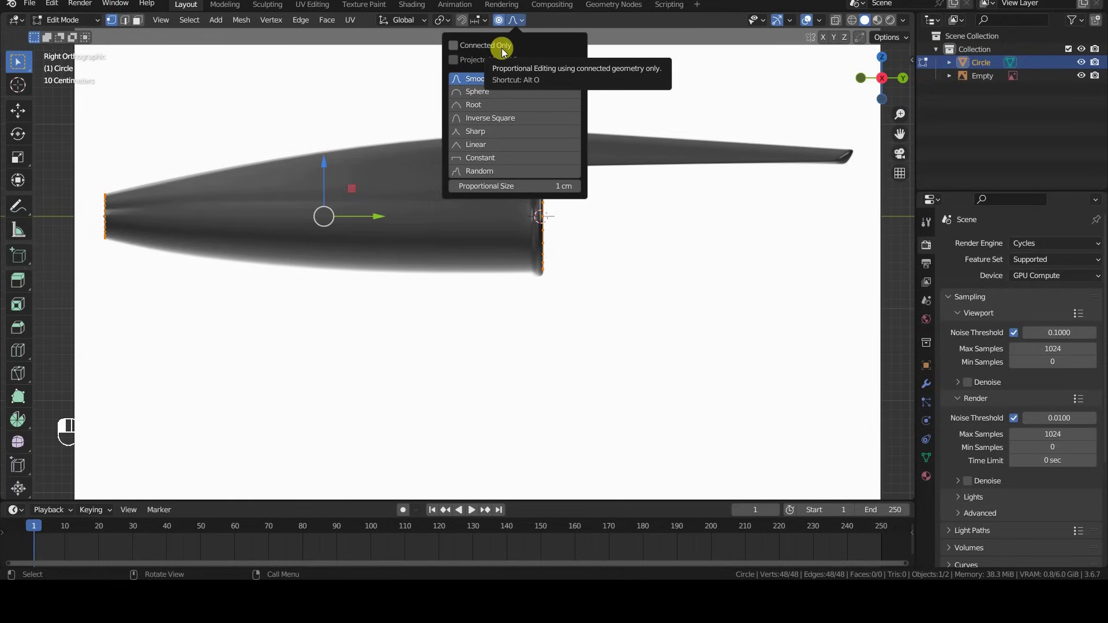
pyautogui.click(484, 92)
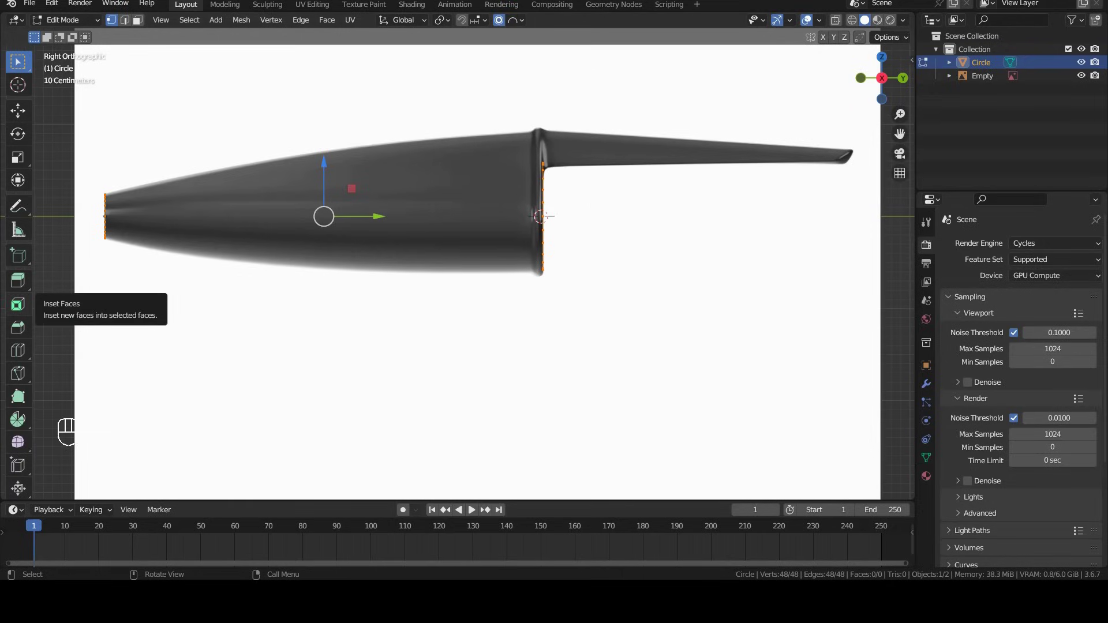
pyautogui.moveTo(498, 189); pyautogui.dragTo(542, 228, button='middle')
pyautogui.click(663, 188)
pyautogui.moveTo(664, 188); pyautogui.dragTo(529, 294, button='middle')
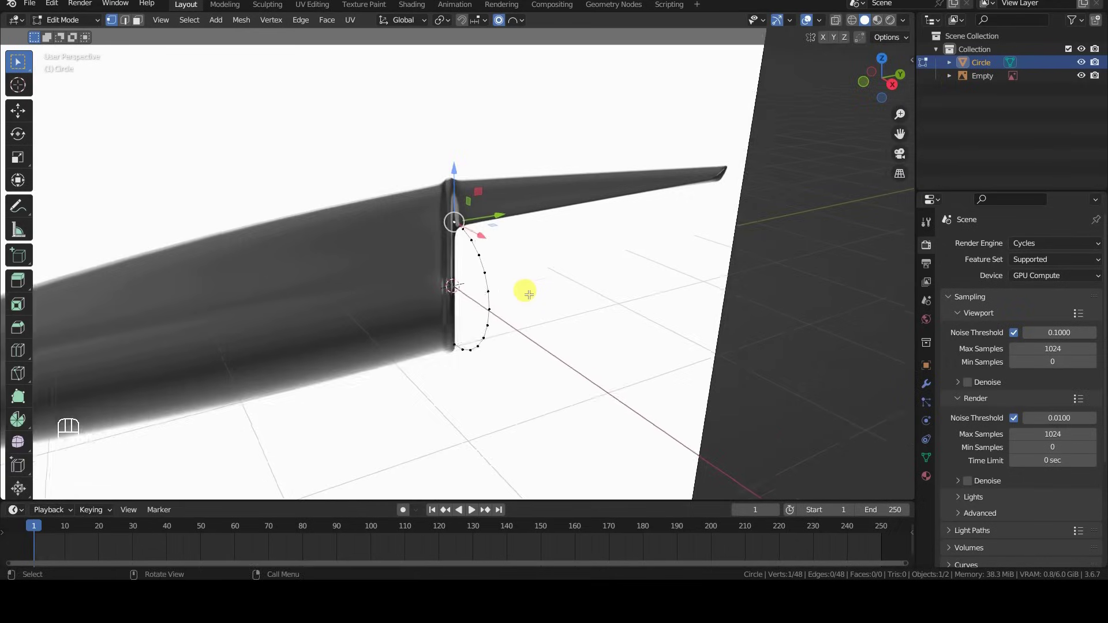
pyautogui.scroll(2, 528, 295)
pyautogui.press('g')
pyautogui.press('z')
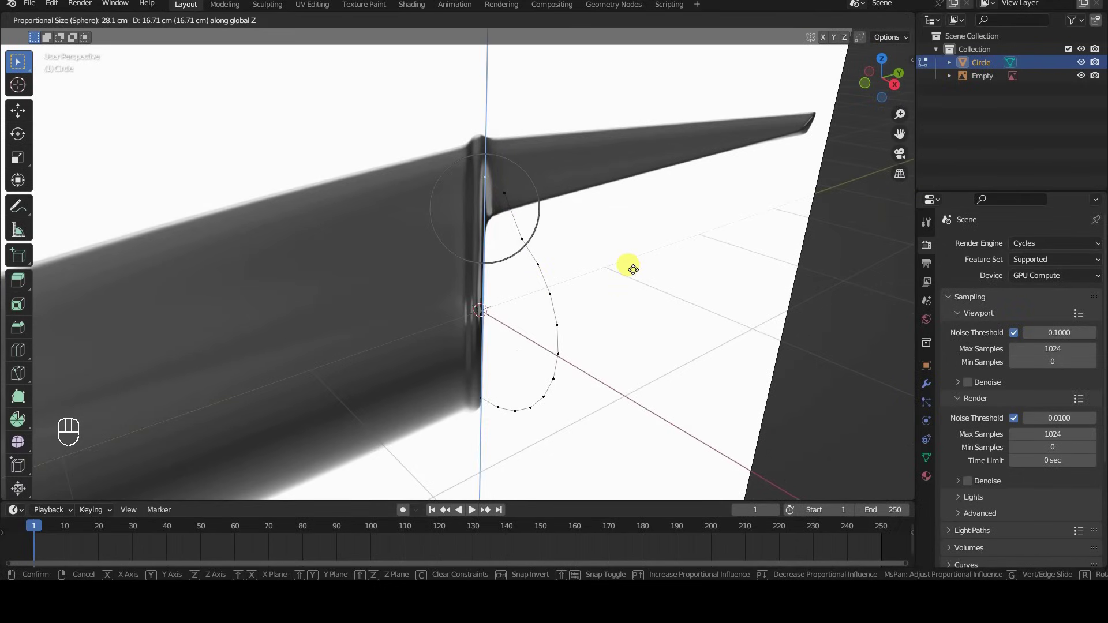
pyautogui.click(625, 231)
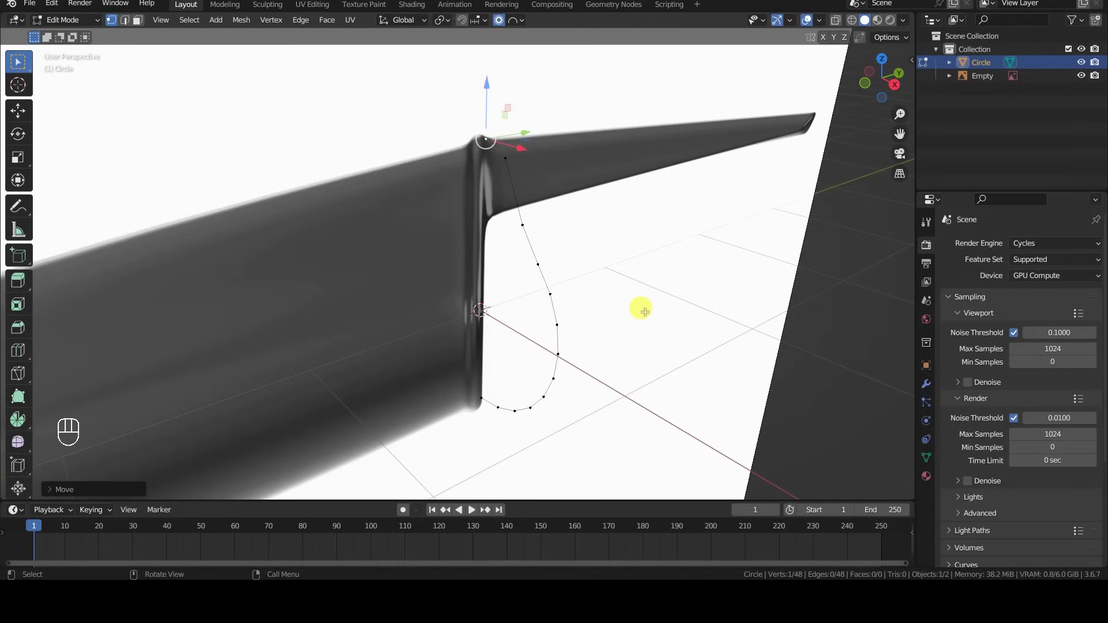
pyautogui.press('a')
pyautogui.moveTo(643, 315); pyautogui.dragTo(629, 159, button='middle')
pyautogui.press('Tab')
pyautogui.press('Tab')
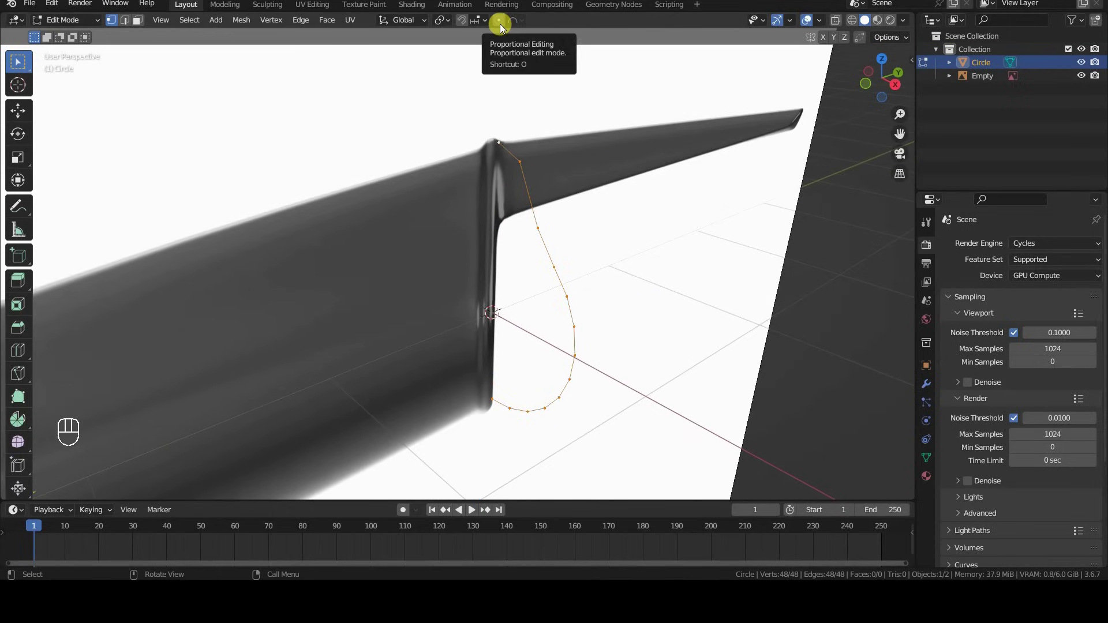
pyautogui.click(499, 23)
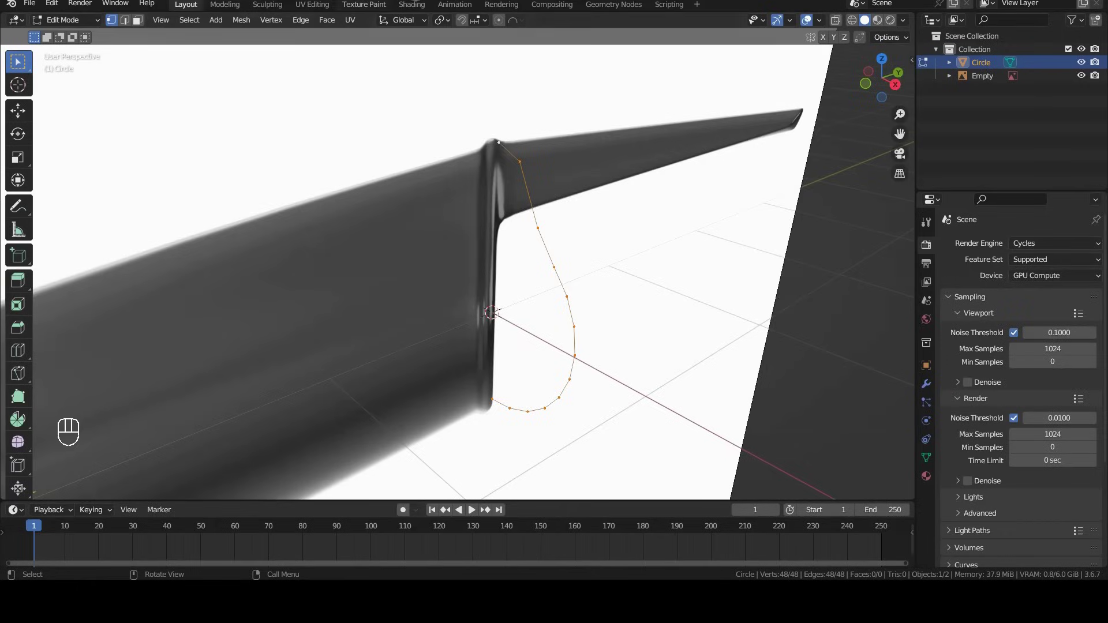
# Duplicate the tip ring, slide it partway along Y and widen it into a middle ring
pyautogui.press('KP_3')
pyautogui.keyDown('shift'); pyautogui.moveTo(532, 258); pyautogui.dragTo(367, 240, button='middle'); pyautogui.keyUp('shift')
pyautogui.scroll(5, 366, 240)
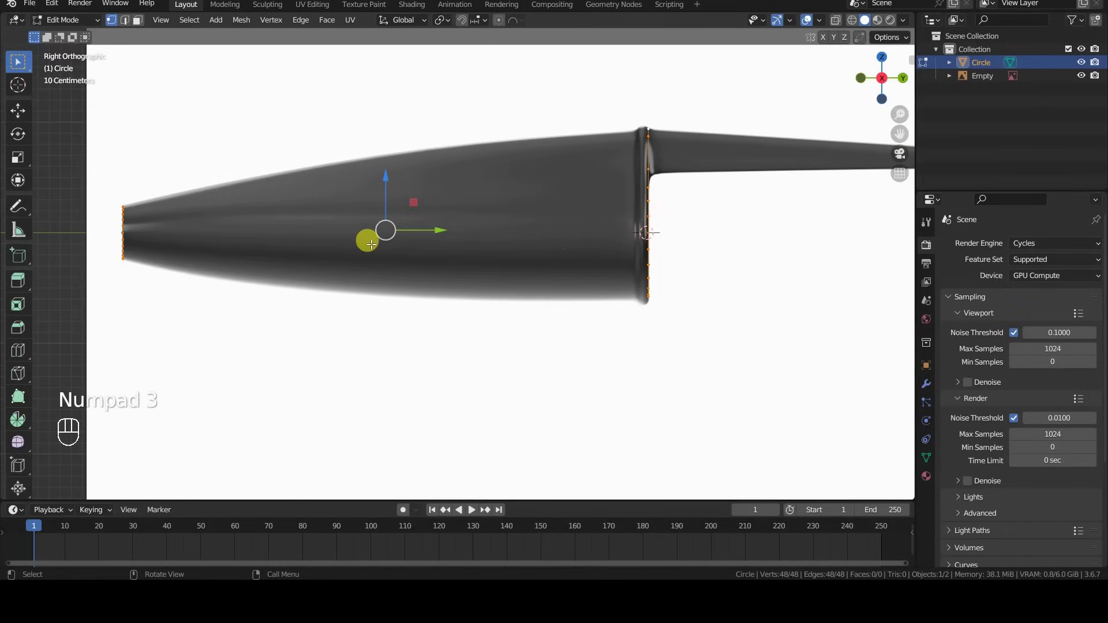
pyautogui.hotkey('alt', 'a')
pyautogui.press('l')
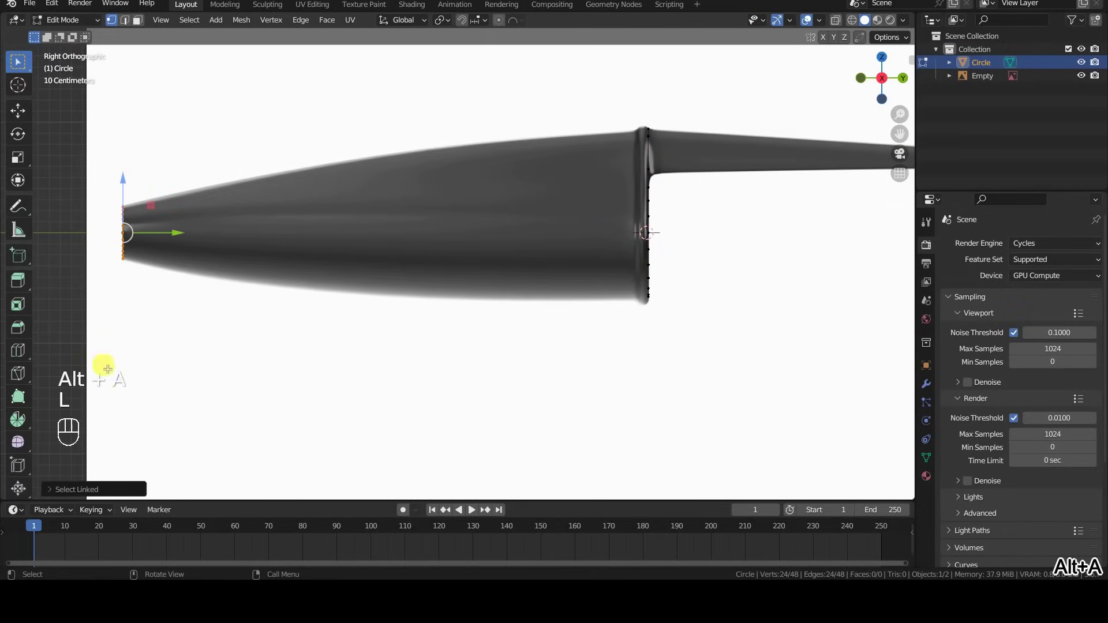
pyautogui.hotkey('shift', 'd')
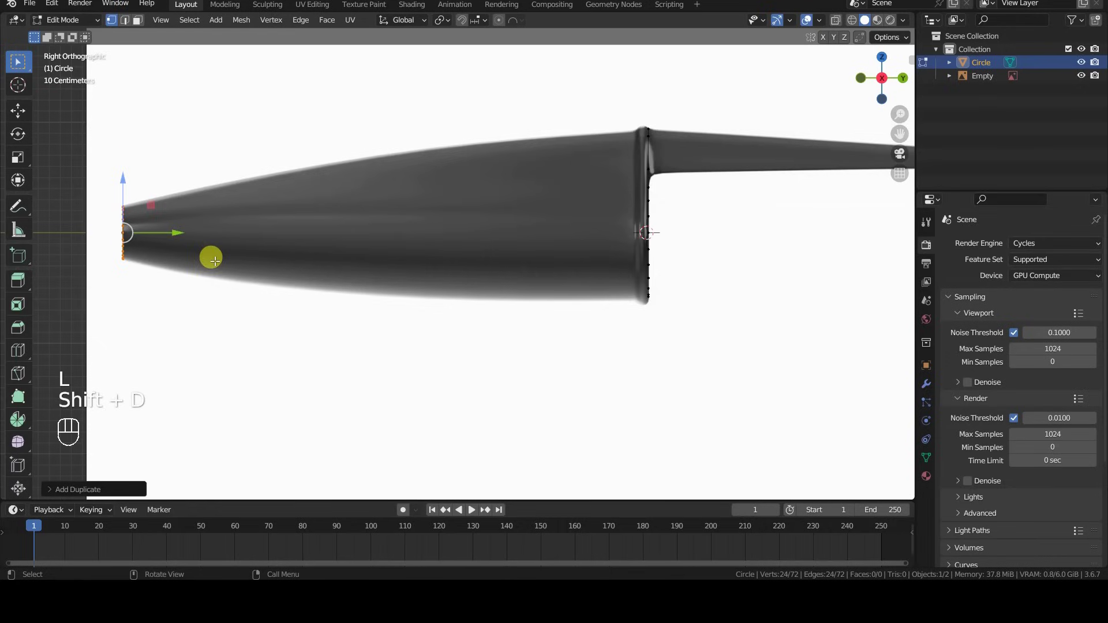
pyautogui.press('g')
pyautogui.press('y')
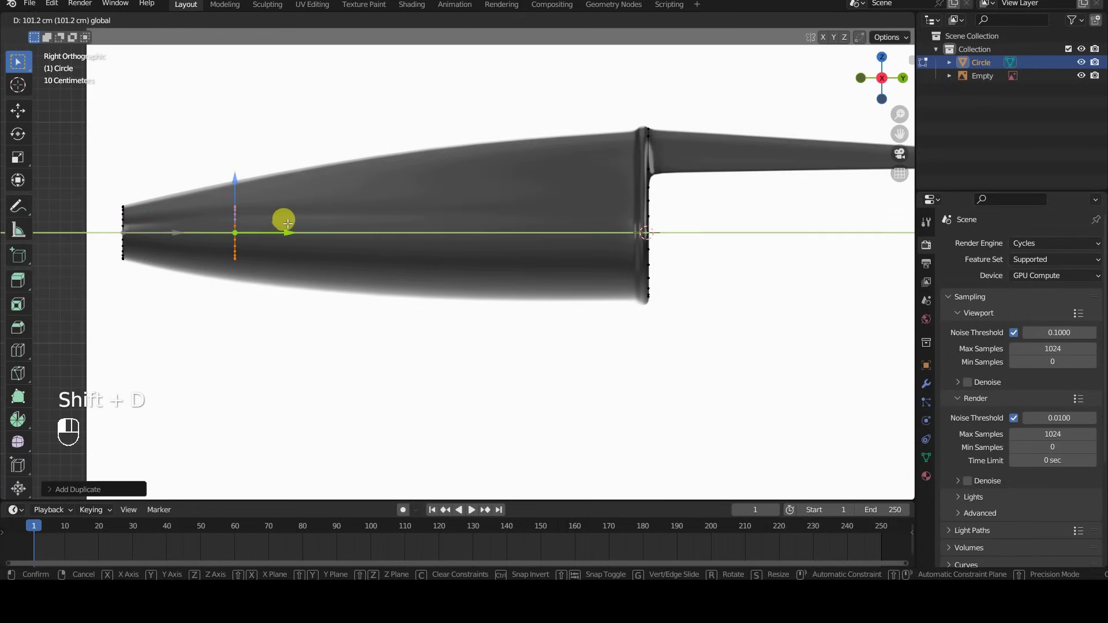
pyautogui.click(286, 223)
pyautogui.press('s')
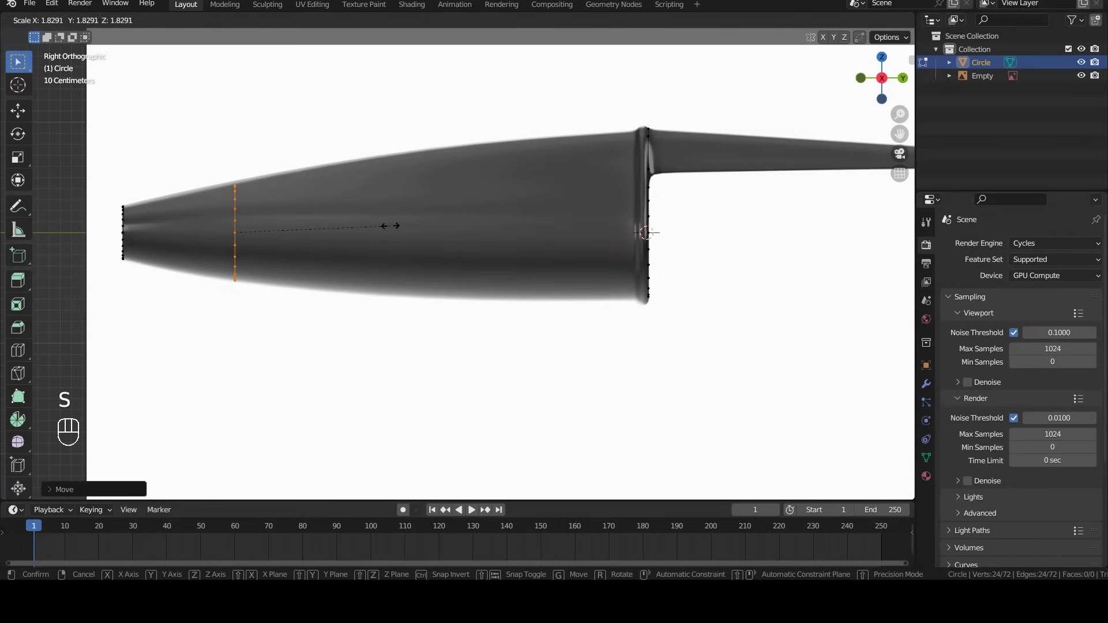
pyautogui.click(396, 226)
# Hide the reference image and select all three rings of the Circle in Edit Mode
pyautogui.moveTo(335, 227); pyautogui.dragTo(401, 255, button='middle')
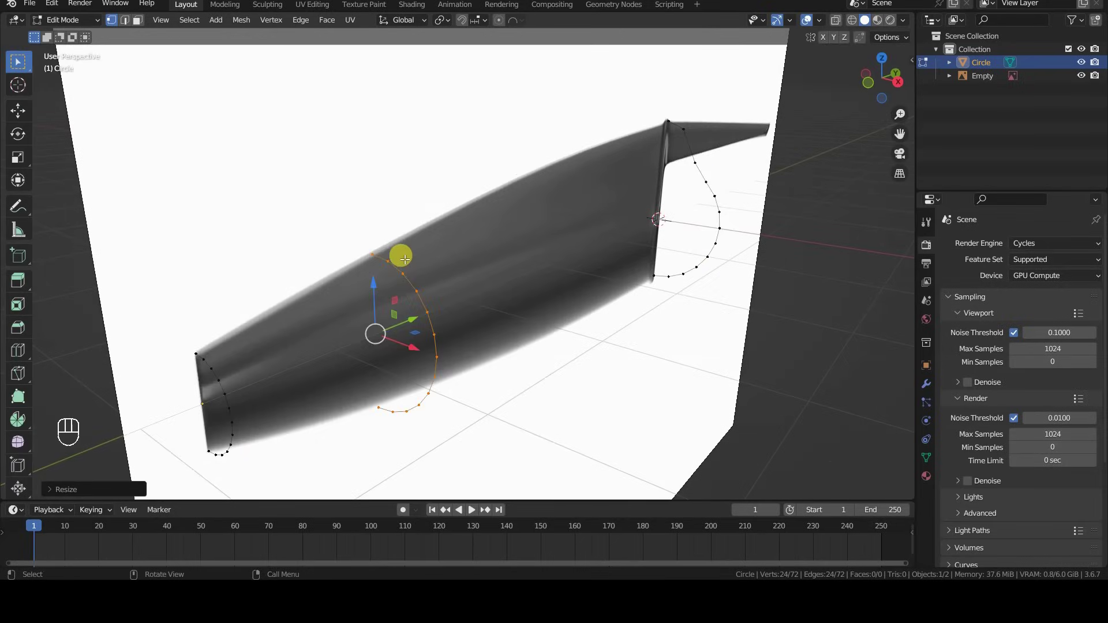
pyautogui.press('Tab')
pyautogui.click(366, 158)
pyautogui.press('h')
pyautogui.moveTo(366, 157)
pyautogui.mouseDown(button='middle')
pyautogui.moveTo(375, 237)
pyautogui.moveTo(483, 272)
pyautogui.mouseUp(button='middle')
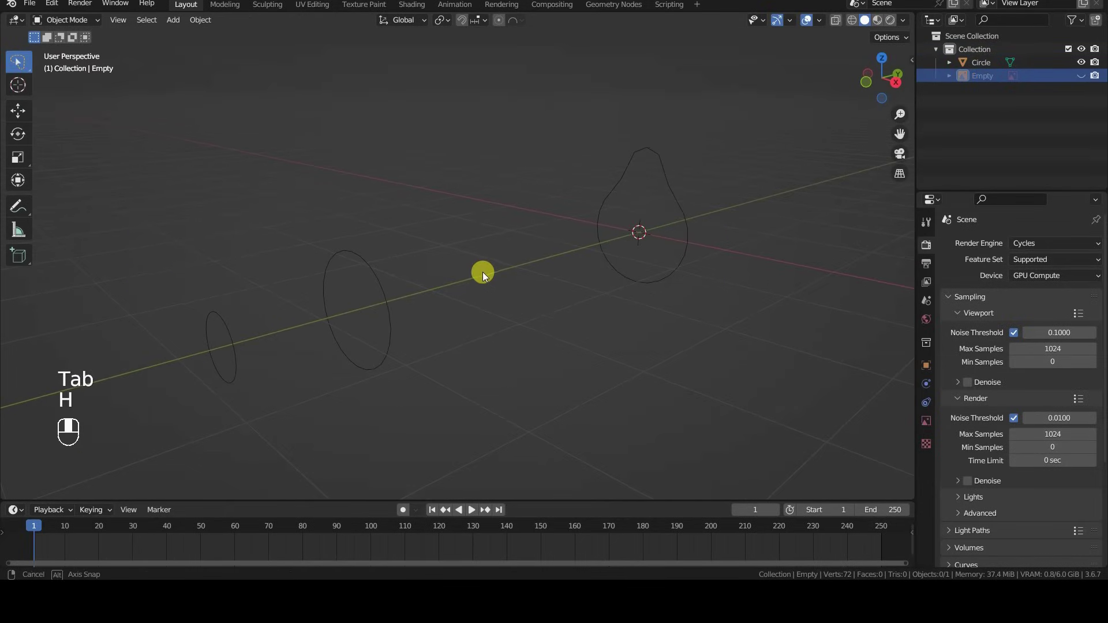
pyautogui.click(397, 317)
pyautogui.press('Tab')
pyautogui.hotkey('alt', 'a')
pyautogui.press('a')
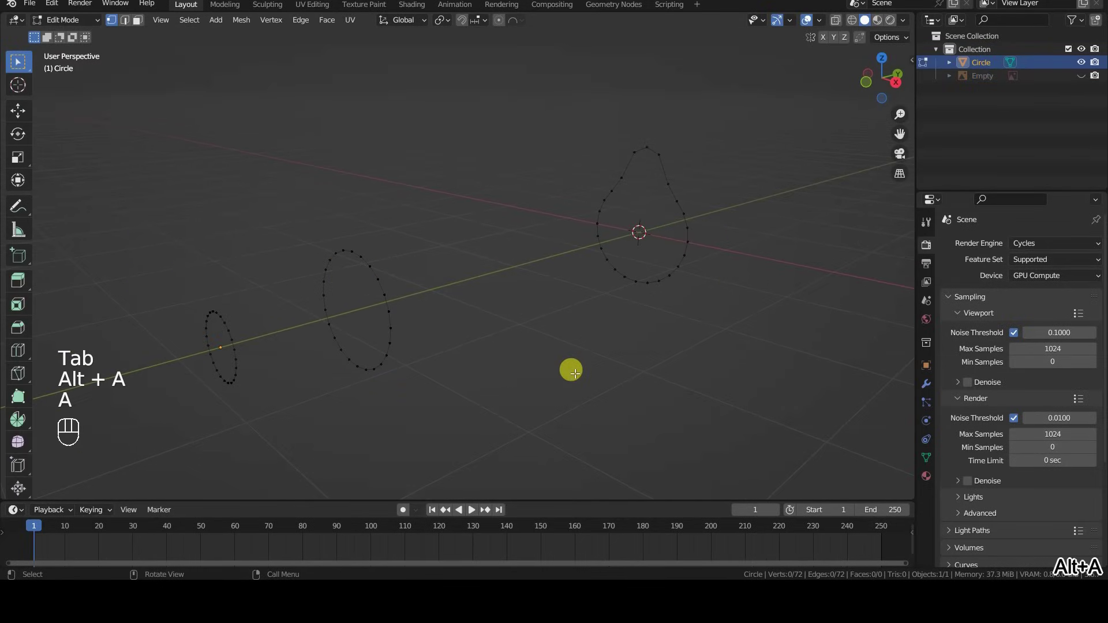
pyautogui.press('a')
pyautogui.keyDown('shift'); pyautogui.moveTo(571, 369); pyautogui.dragTo(625, 360, button='middle'); pyautogui.keyUp('shift')
pyautogui.scroll(2, 625, 359)
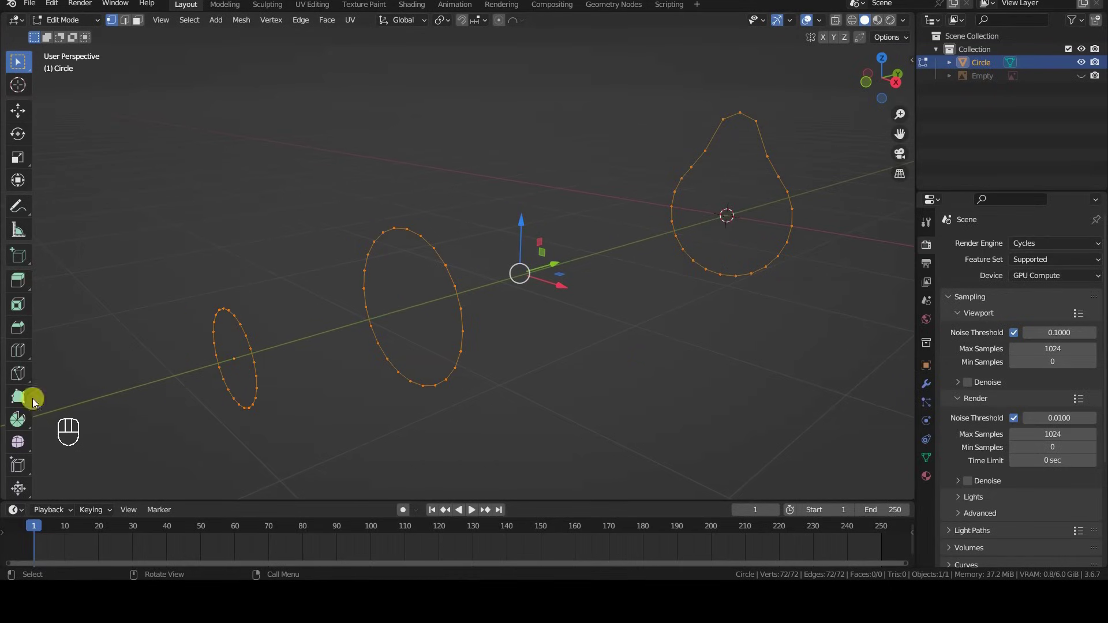
# Join the three rings with Bridge Edge Loops and return to Object Mode
pyautogui.press('space')
pyautogui.write('brid')
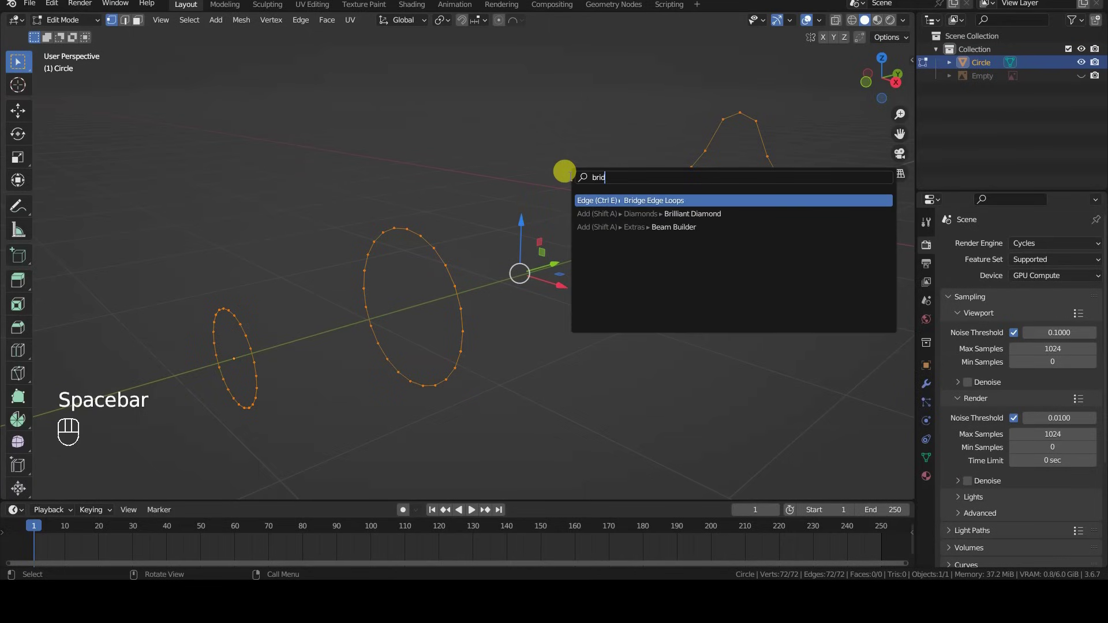
pyautogui.press('Return')
pyautogui.moveTo(728, 283)
pyautogui.mouseDown(button='middle')
pyautogui.moveTo(632, 290)
pyautogui.moveTo(739, 294)
pyautogui.mouseUp(button='middle')
pyautogui.press('Tab')
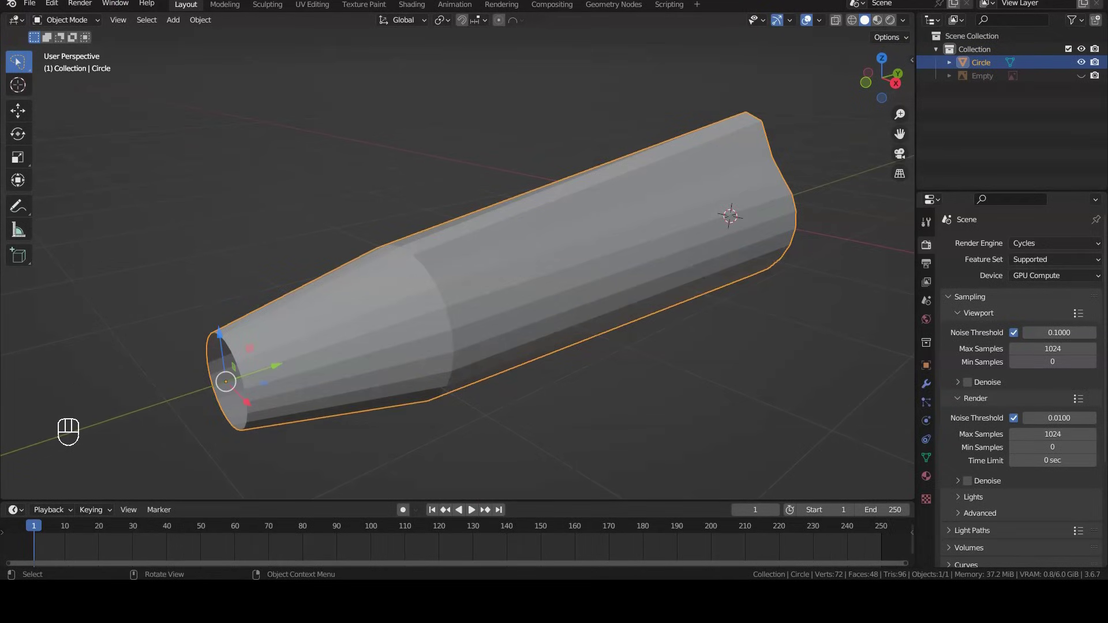
# Apply Shade Smooth to the tapered cap tube from its right-click menu
pyautogui.rightClick(466, 292)
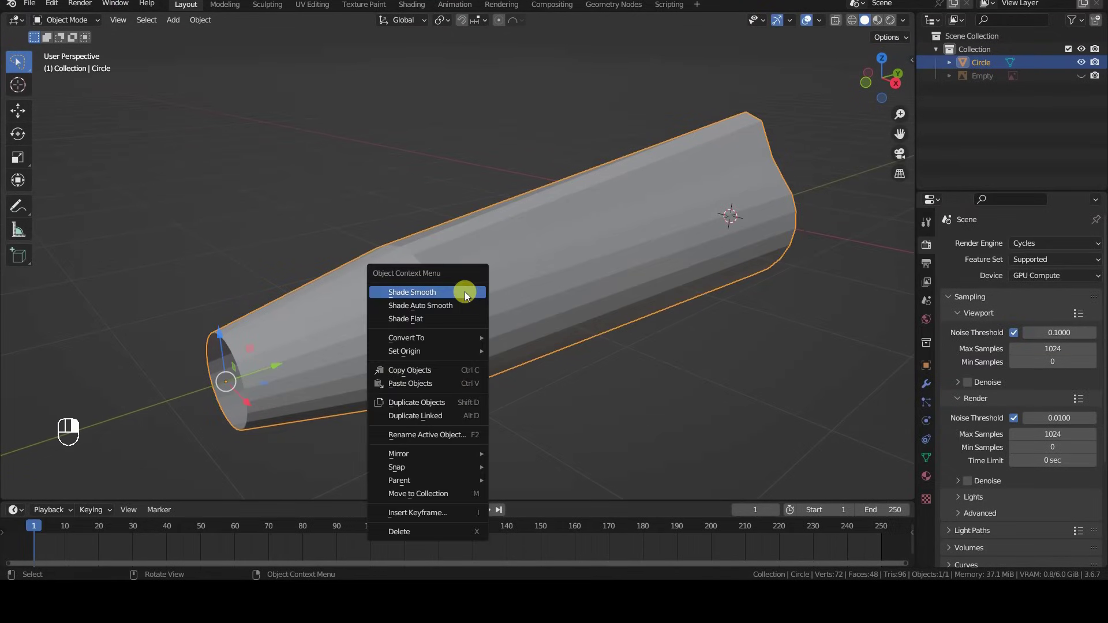
pyautogui.click(465, 292)
pyautogui.moveTo(458, 324)
pyautogui.mouseDown(button='middle')
pyautogui.moveTo(551, 312)
pyautogui.moveTo(423, 354)
pyautogui.moveTo(413, 347)
pyautogui.moveTo(566, 341)
pyautogui.mouseUp(button='middle')
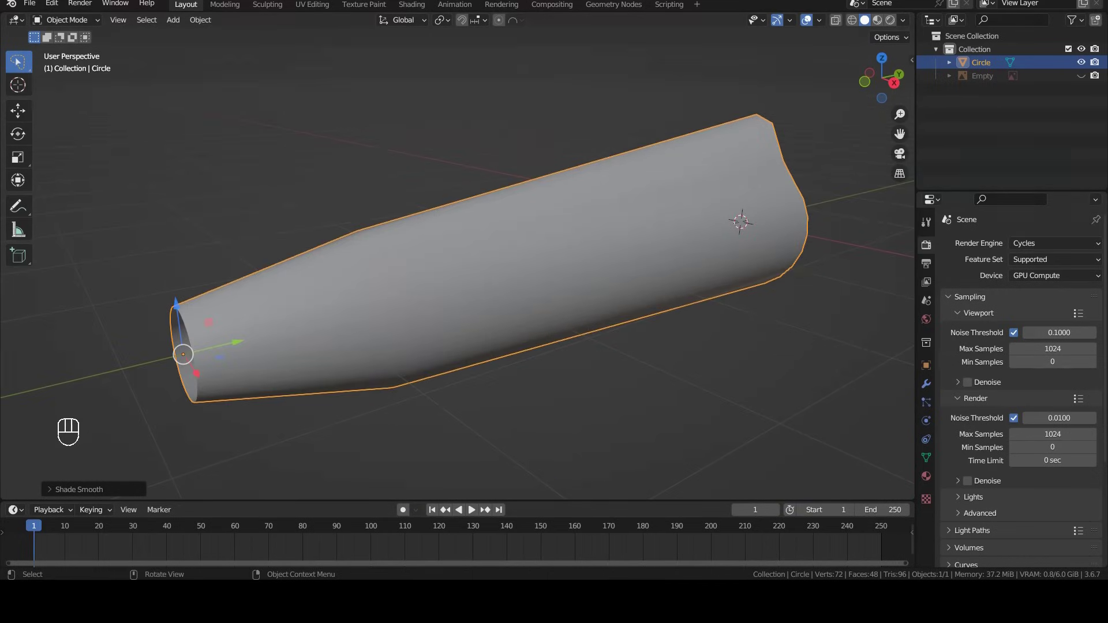
# With the reference visible in Right view, add an edge loop across the cap tube
pyautogui.hotkey('alt', 'h')
pyautogui.press('KP_3')
pyautogui.press('Tab')
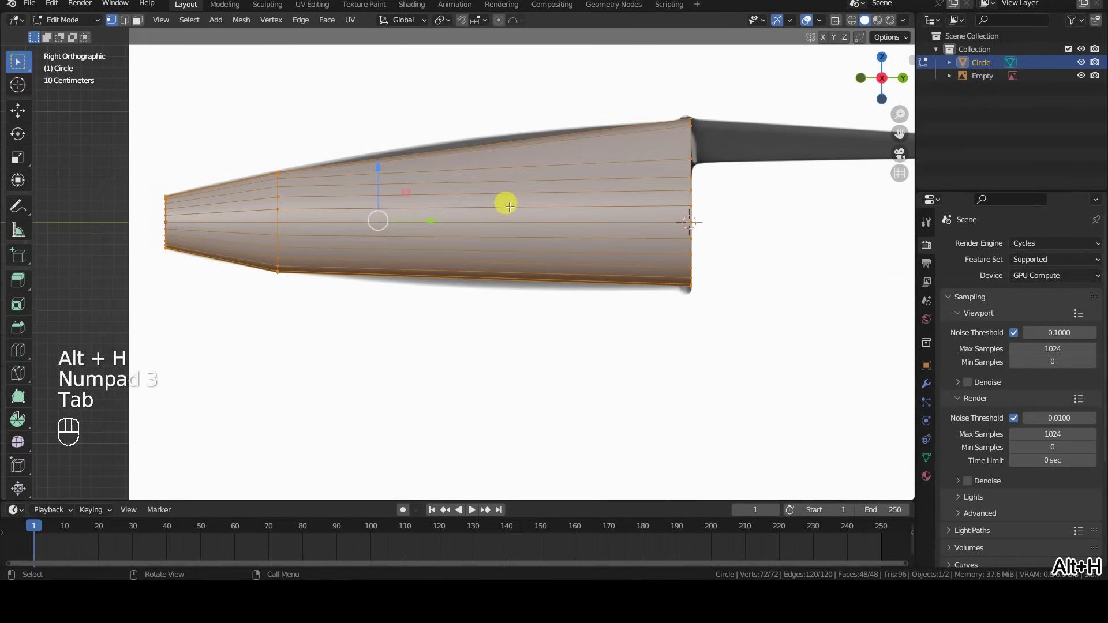
pyautogui.hotkey('ctrl', 'r')
pyautogui.click(468, 180)
pyautogui.scroll(3, 487, 191)
pyautogui.scroll(3, 493, 231)
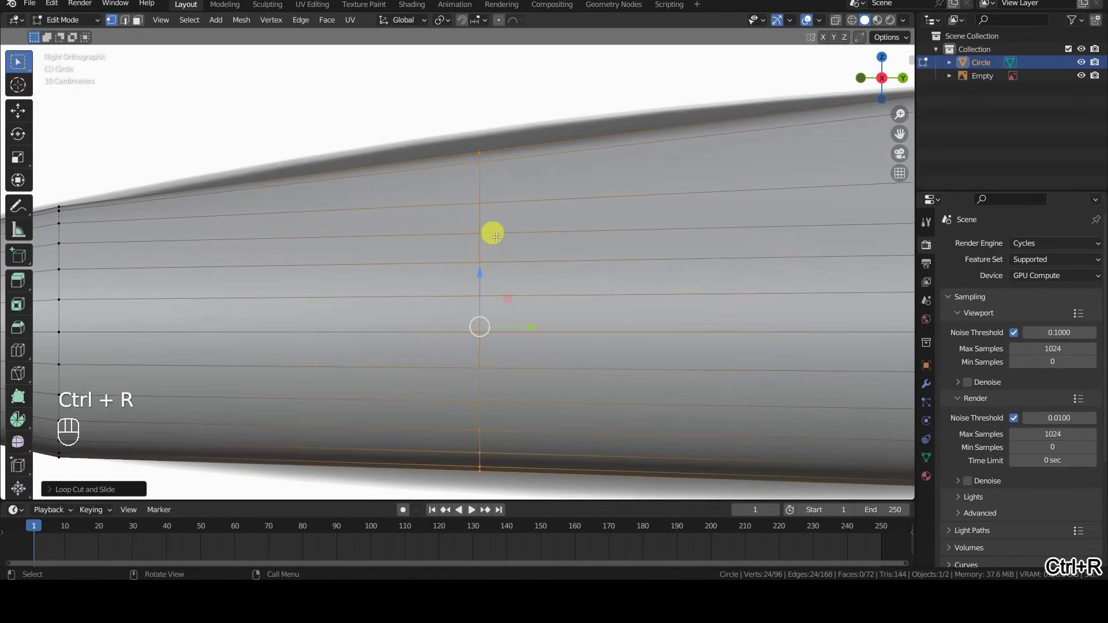
# In wireframe, raise the tube's top edge row to follow the reference outline
pyautogui.press('z')
pyautogui.click(378, 240)
pyautogui.hotkey('alt', 'a')
pyautogui.press('b')
pyautogui.press('g')
pyautogui.moveTo(448, 124)
pyautogui.mouseDown()
pyautogui.moveTo(517, 173)
pyautogui.moveTo(495, 208)
pyautogui.mouseUp()
pyautogui.middleClick(517, 173)
pyautogui.click(515, 156)
# Move the tube's middle edge row vertically to a new height
pyautogui.hotkey('alt', 'a')
pyautogui.press('b')
pyautogui.press('g')
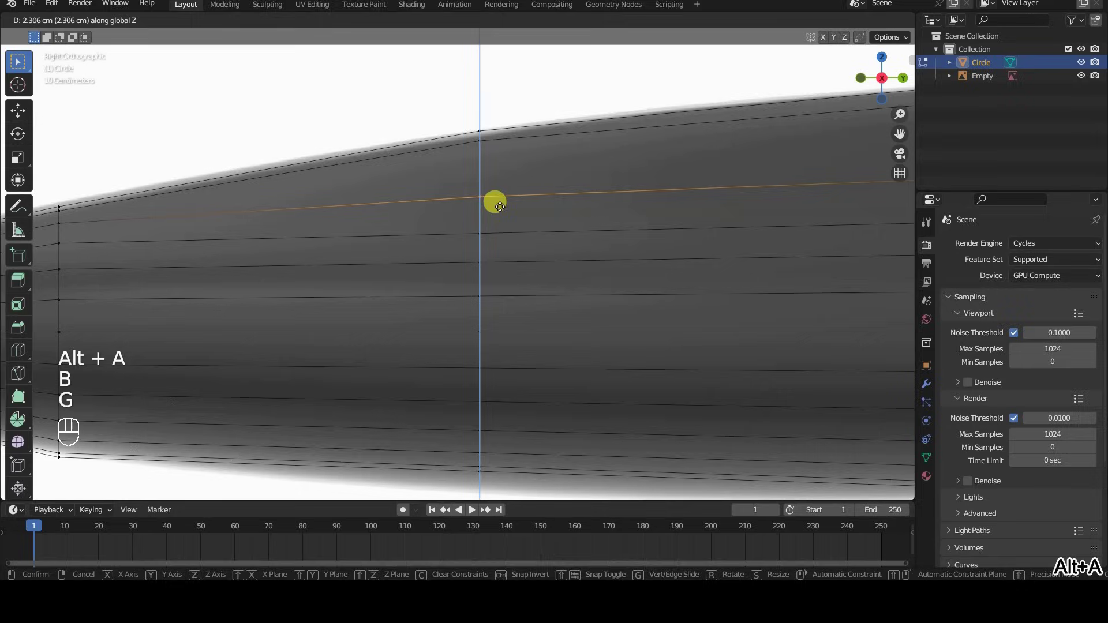
pyautogui.click(497, 199)
pyautogui.scroll(-5, 499, 201)
# Return to solid Object Mode, hide the reference Empty, and snap to Right view
pyautogui.press('Tab')
pyautogui.moveTo(484, 229); pyautogui.dragTo(531, 274, button='middle')
pyautogui.press('z')
pyautogui.click(606, 299)
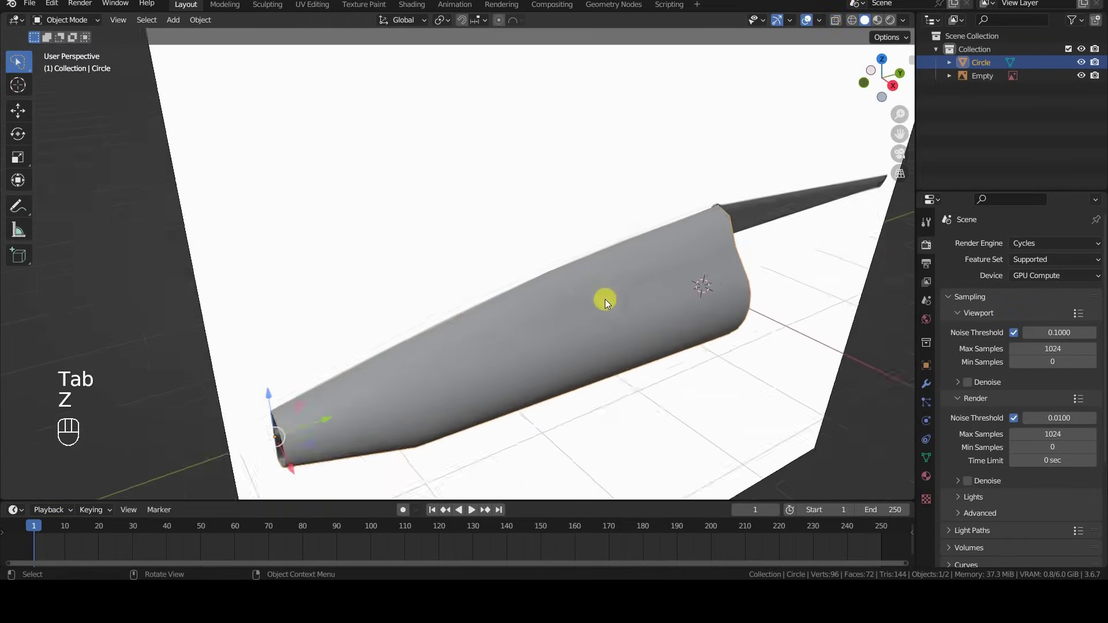
pyautogui.click(647, 385)
pyautogui.press('h')
pyautogui.moveTo(648, 386)
pyautogui.mouseDown(button='middle')
pyautogui.moveTo(575, 290)
pyautogui.moveTo(612, 310)
pyautogui.moveTo(543, 306)
pyautogui.mouseUp(button='middle')
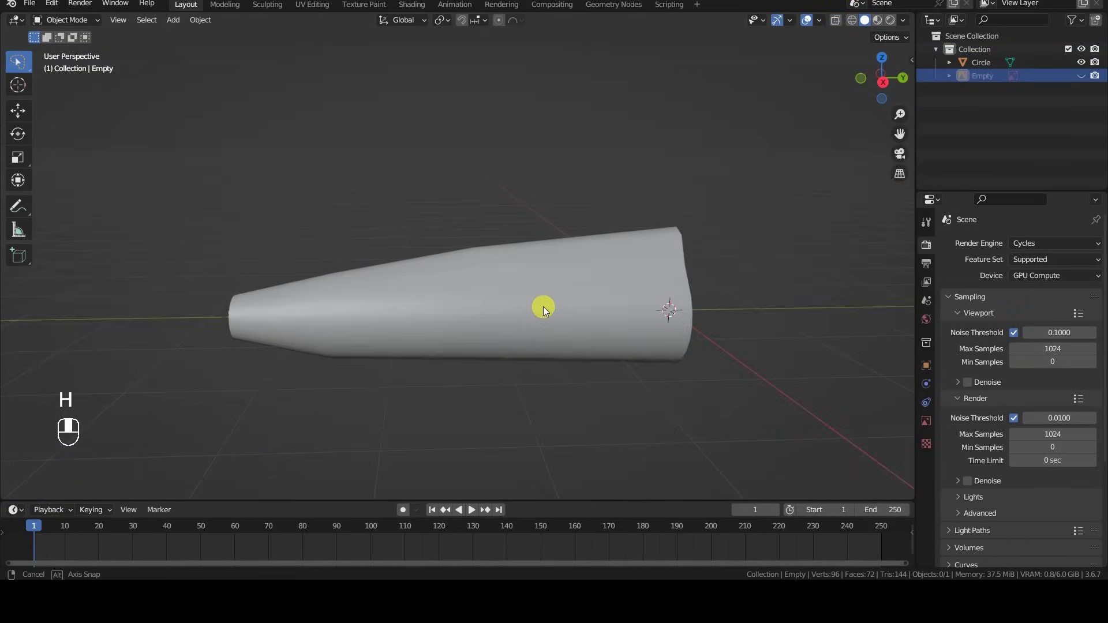
pyautogui.press('KP_3')
pyautogui.scroll(1, 543, 307)
pyautogui.scroll(1, 542, 307)
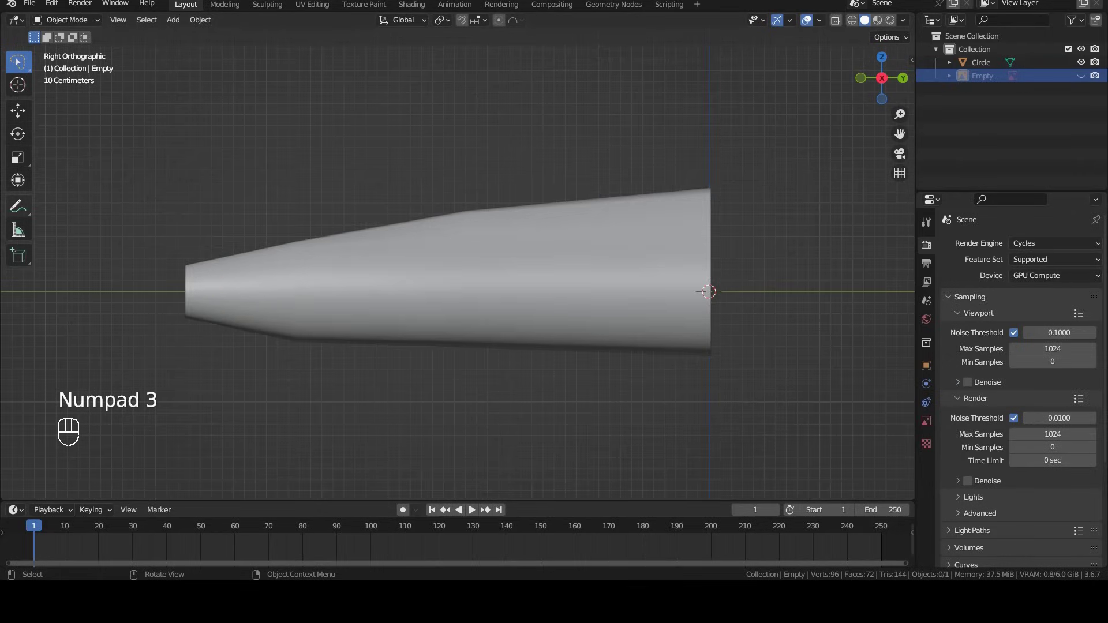
# With the reference shown, box-select the top vertices at the cap's open end in wireframe
pyautogui.hotkey('alt', 'h')
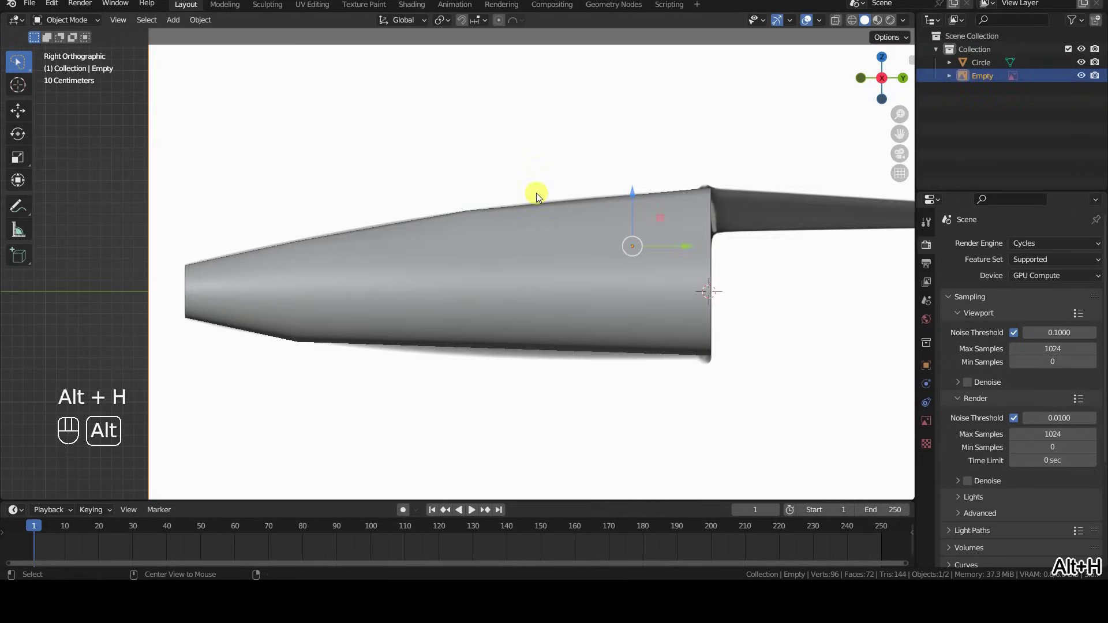
pyautogui.keyDown('shift'); pyautogui.moveTo(641, 268); pyautogui.dragTo(526, 257, button='middle'); pyautogui.keyUp('shift')
pyautogui.press('Tab')
pyautogui.press('Tab')
pyautogui.hotkey('alt', 'a')
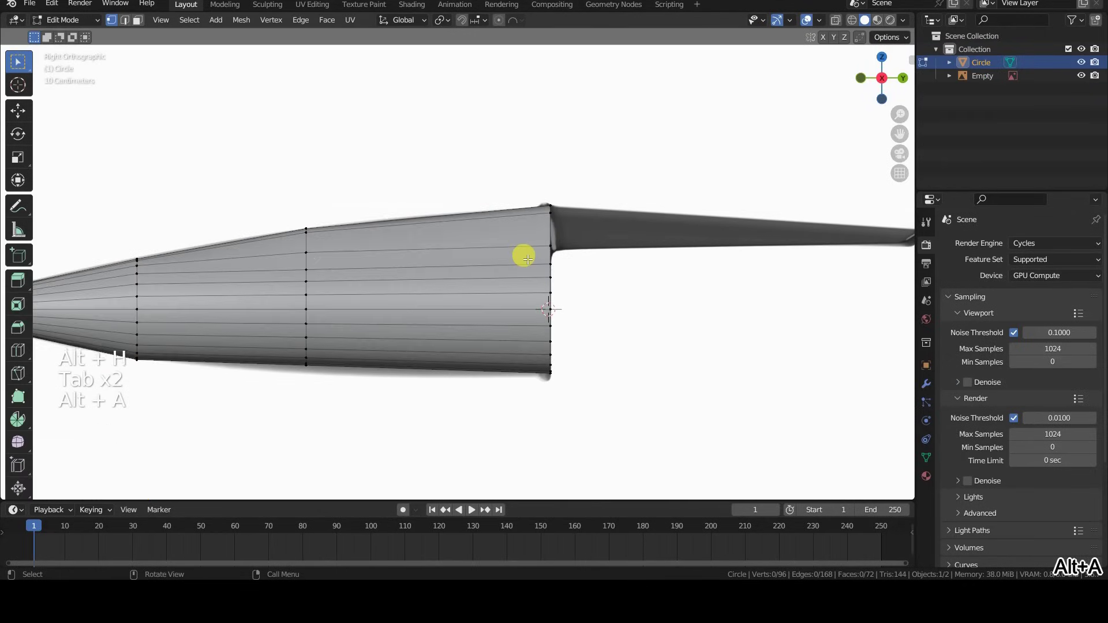
pyautogui.scroll(2, 525, 254)
pyautogui.press('z')
pyautogui.click(430, 262)
pyautogui.press('b')
pyautogui.moveTo(559, 149); pyautogui.dragTo(626, 243)
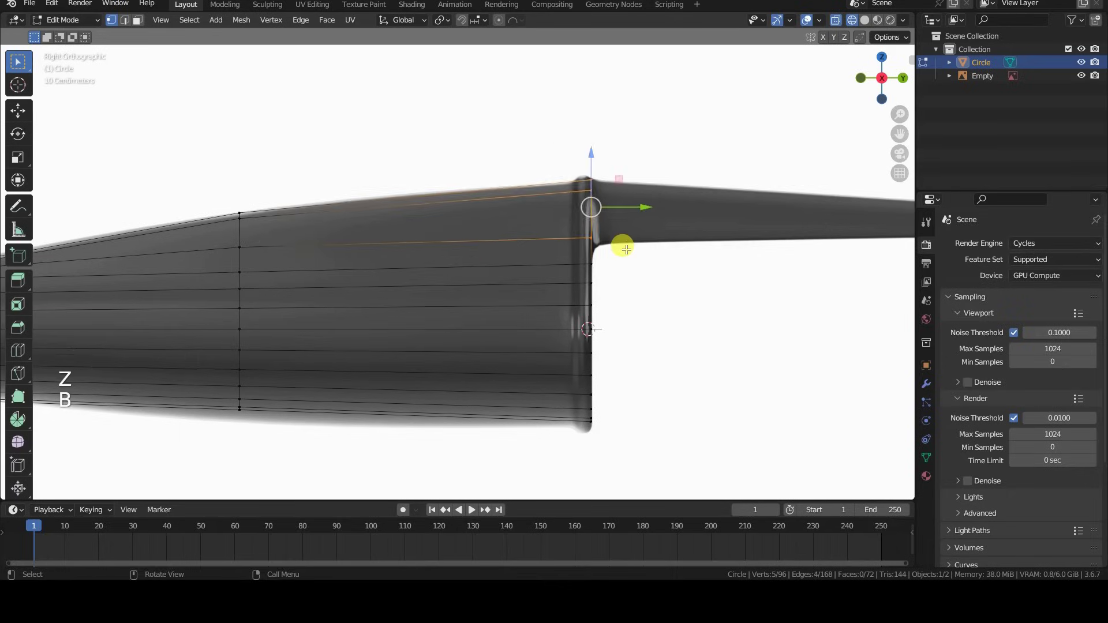
# Extrude the selected top vertices along the reference to the clip's tip
pyautogui.moveTo(627, 242)
pyautogui.keyDown('shift'); pyautogui.mouseDown(button='middle')
pyautogui.moveTo(592, 267)
pyautogui.moveTo(406, 286)
pyautogui.mouseUp(button='middle'); pyautogui.keyUp('shift')
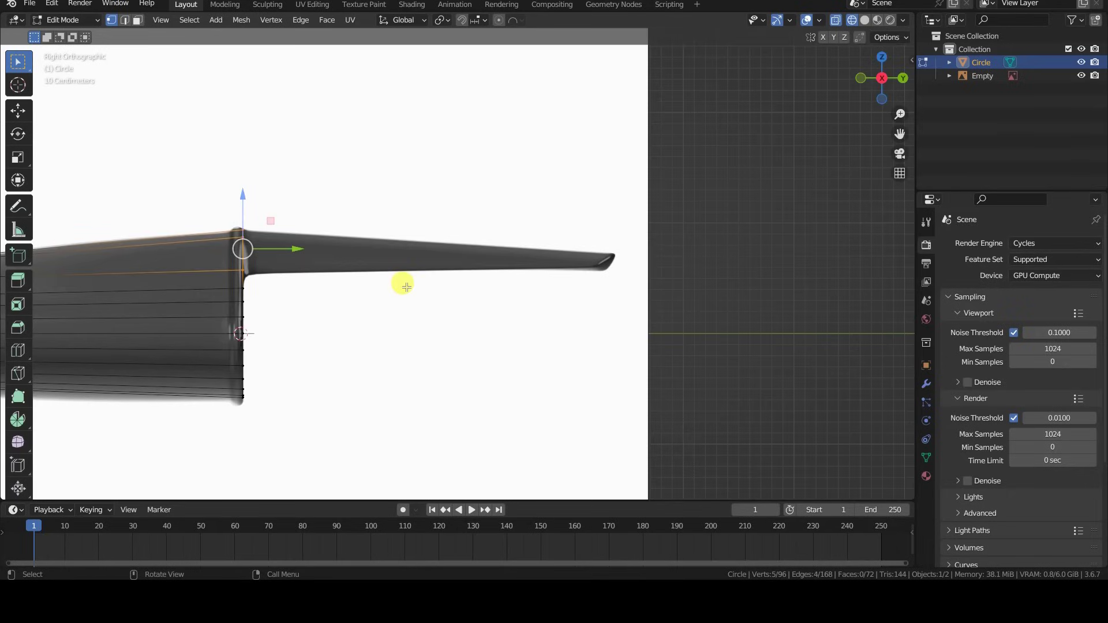
pyautogui.press('e')
pyautogui.rightClick(396, 306)
pyautogui.moveTo(294, 249); pyautogui.dragTo(647, 259)
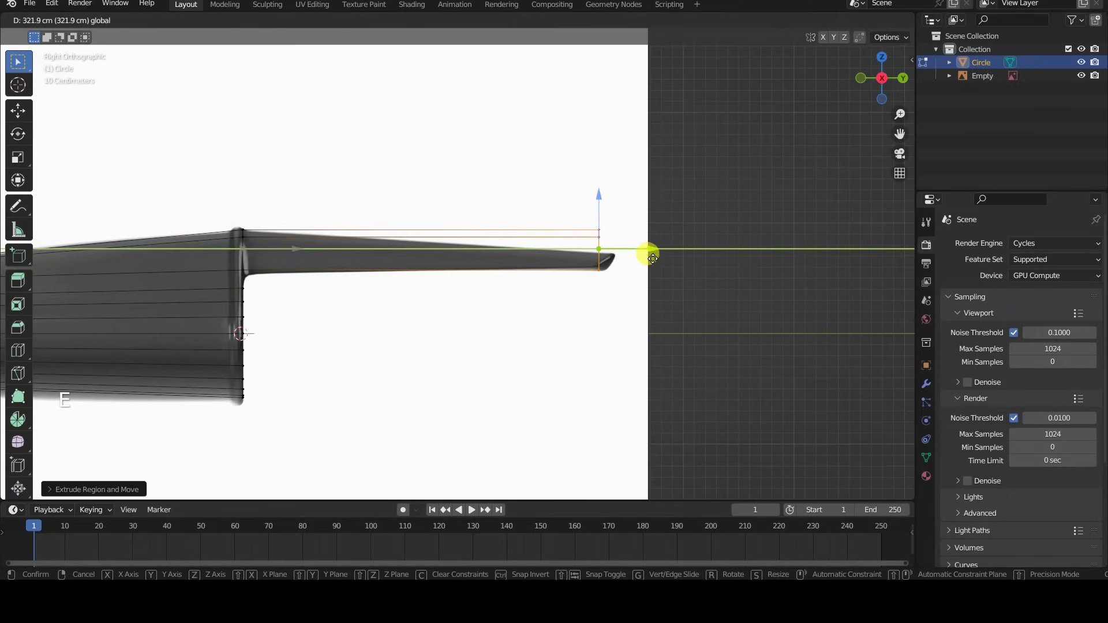
# Leave Edit Mode in solid shading and orbit toward the clip's end
pyautogui.press('Tab')
pyautogui.press('z')
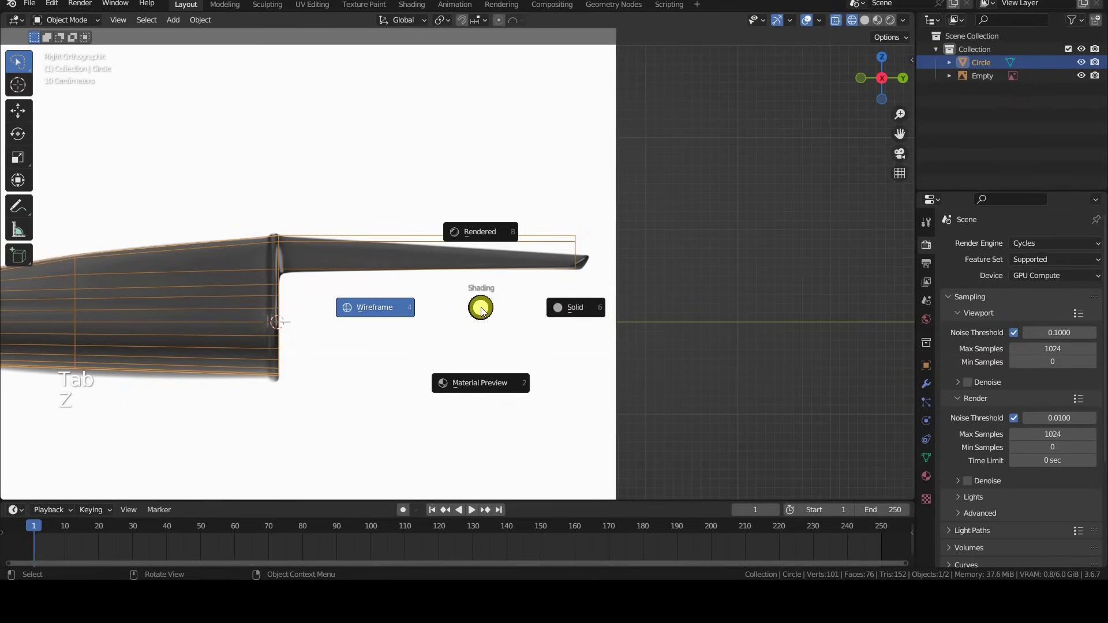
pyautogui.click(573, 306)
pyautogui.moveTo(581, 307); pyautogui.dragTo(329, 361, button='middle')
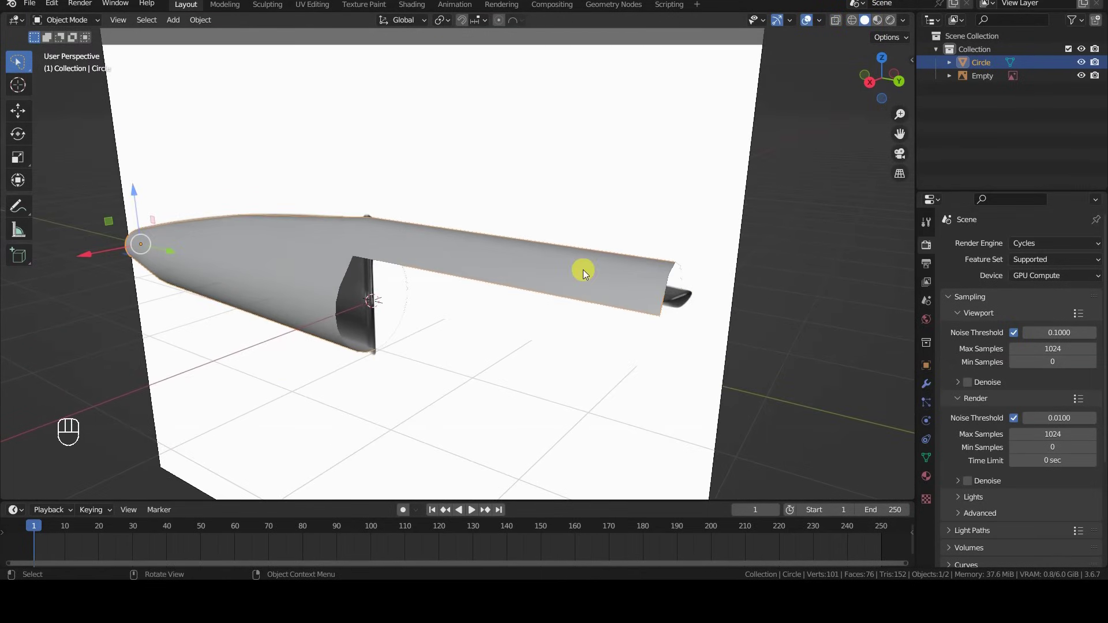
pyautogui.press('Tab')
pyautogui.keyDown('shift'); pyautogui.moveTo(583, 274); pyautogui.dragTo(606, 302, button='middle'); pyautogui.keyUp('shift')
pyautogui.scroll(3, 601, 322)
# Scale the clip-end vertices, then narrow them along the X axis
pyautogui.press('s')
pyautogui.click(556, 297)
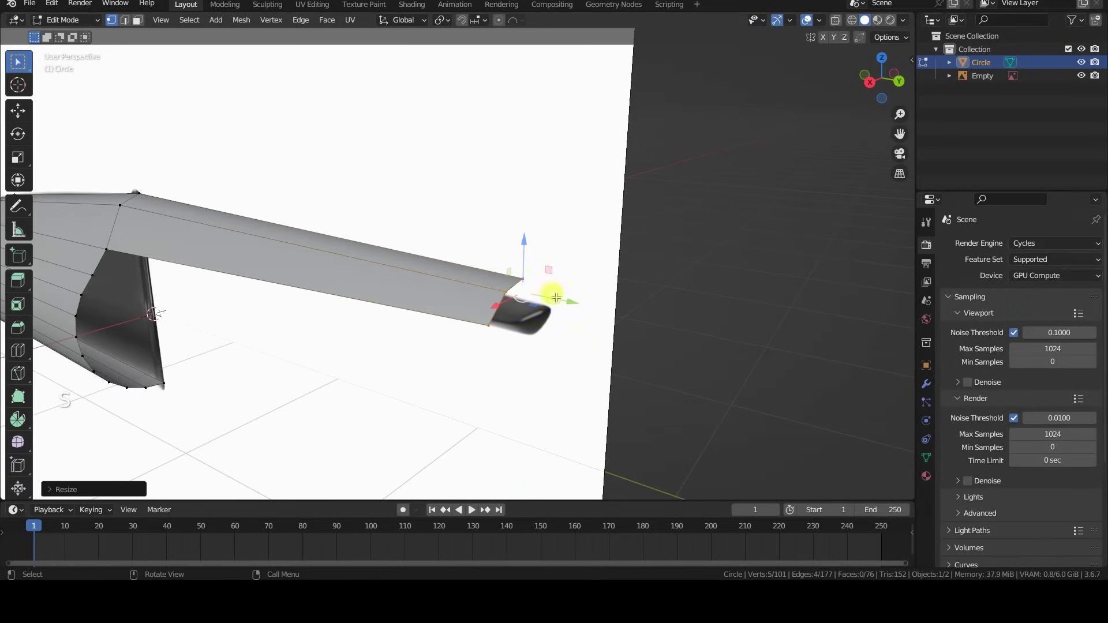
pyautogui.press('s')
pyautogui.press('x')
pyautogui.click(599, 276)
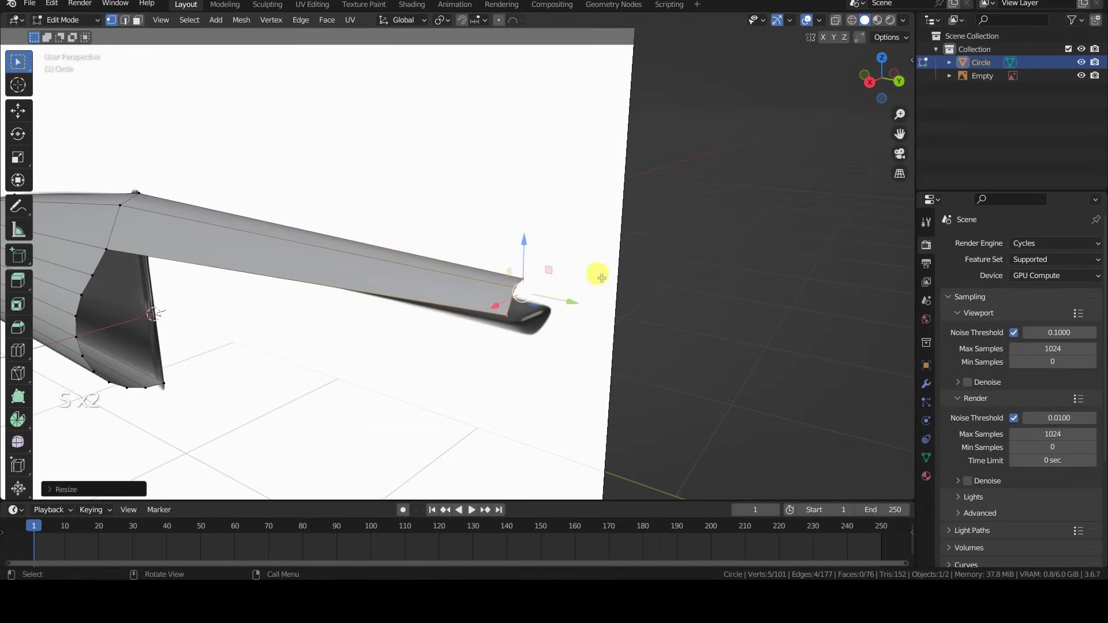
# In Right view, make the clip tip thinner and lower it slightly
pyautogui.press('KP_3')
pyautogui.press('s')
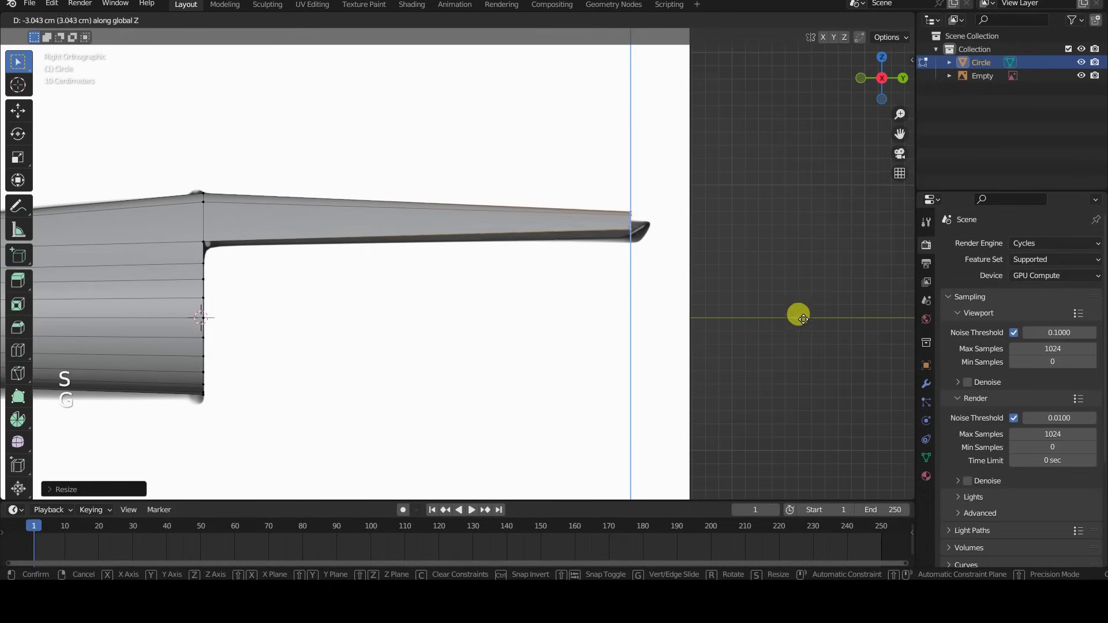
pyautogui.click(797, 322)
pyautogui.press('g')
pyautogui.click(797, 324)
# In Top view, pull the clip end's middle vertex outward into a point
pyautogui.press('KP_7')
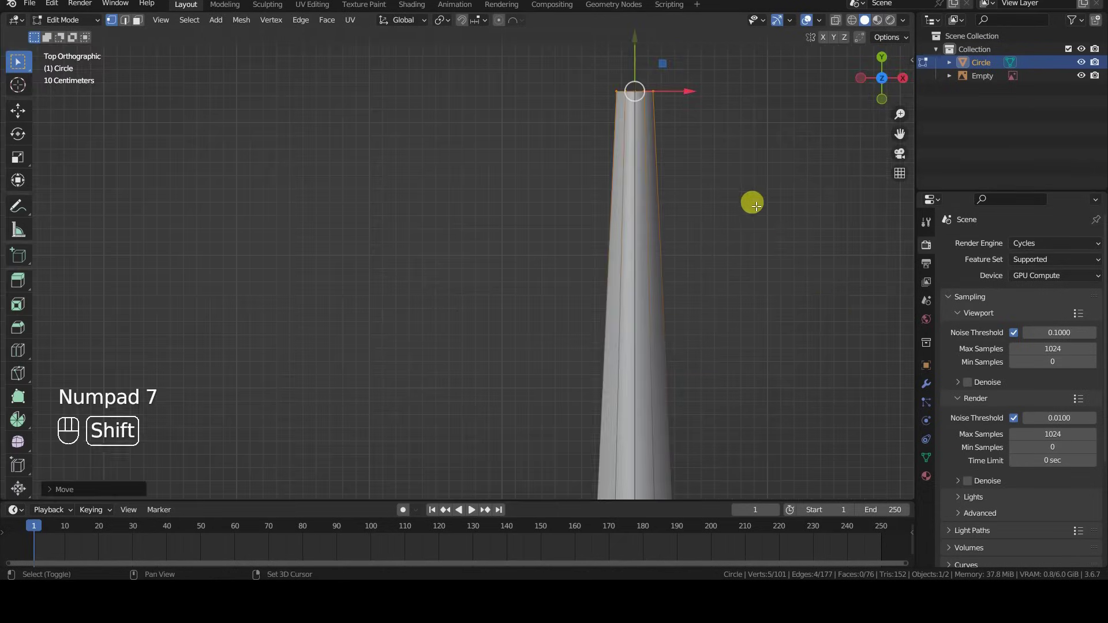
pyautogui.keyDown('shift'); pyautogui.moveTo(753, 203); pyautogui.dragTo(624, 366, button='middle'); pyautogui.keyUp('shift')
pyautogui.scroll(2, 623, 366)
pyautogui.scroll(-1, 541, 392)
pyautogui.click(482, 274)
pyautogui.moveTo(481, 230); pyautogui.dragTo(485, 139)
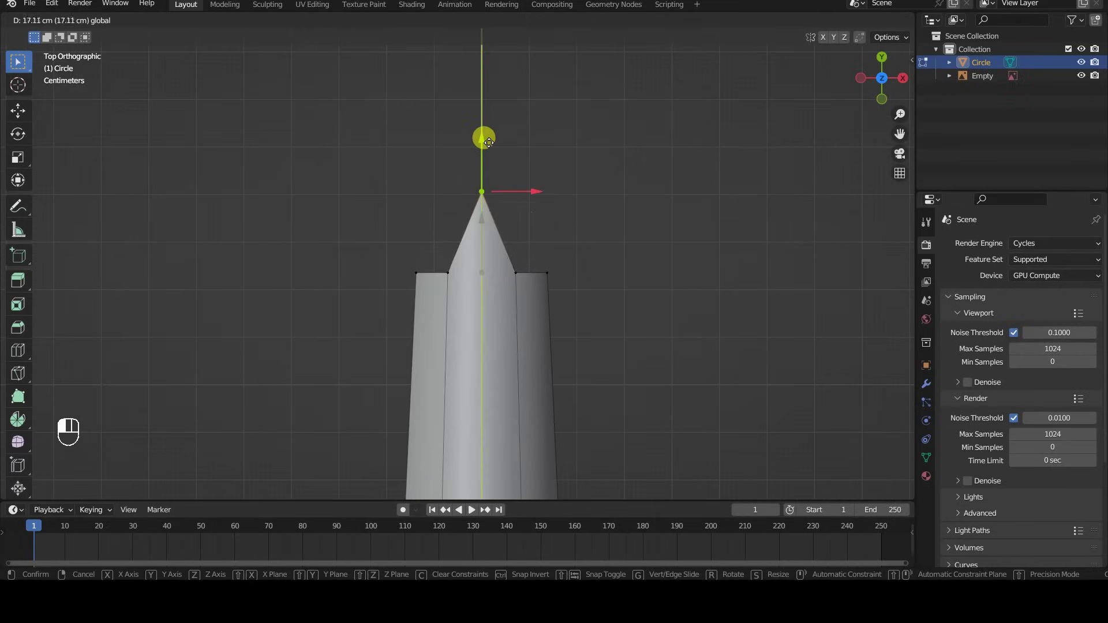
pyautogui.click(437, 274)
pyautogui.moveTo(487, 236); pyautogui.dragTo(485, 162)
# Scale the clip end's two side vertices inward, then view the cap from the right in Object Mode
pyautogui.click(416, 273)
pyautogui.keyDown('shift'); pyautogui.click(547, 273); pyautogui.keyUp('shift')
pyautogui.press('s')
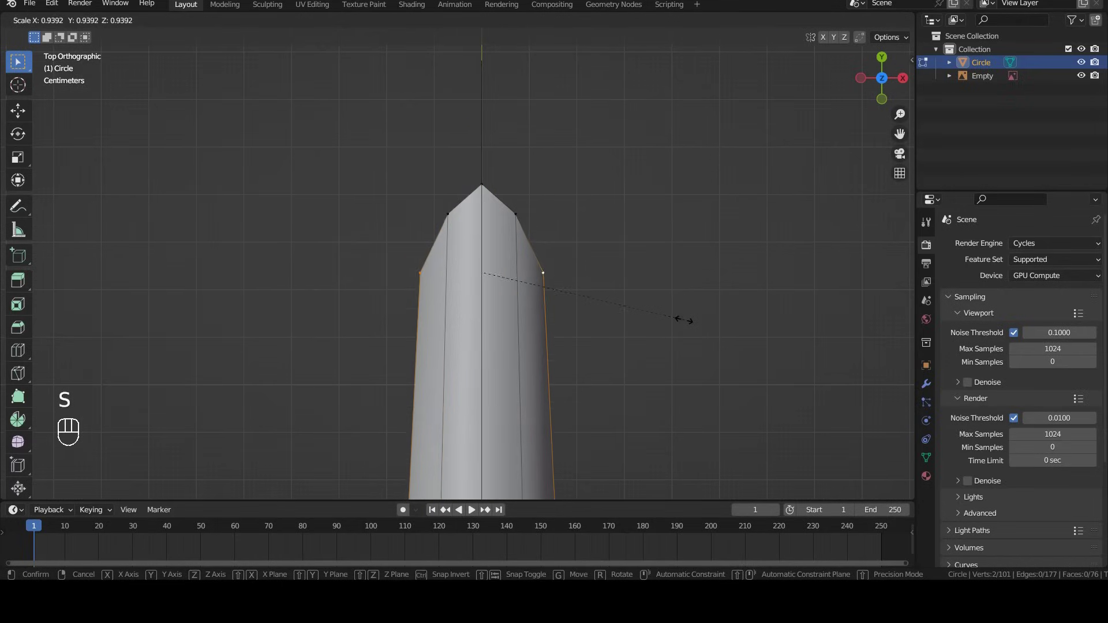
pyautogui.press('Tab')
pyautogui.press('KP_3')
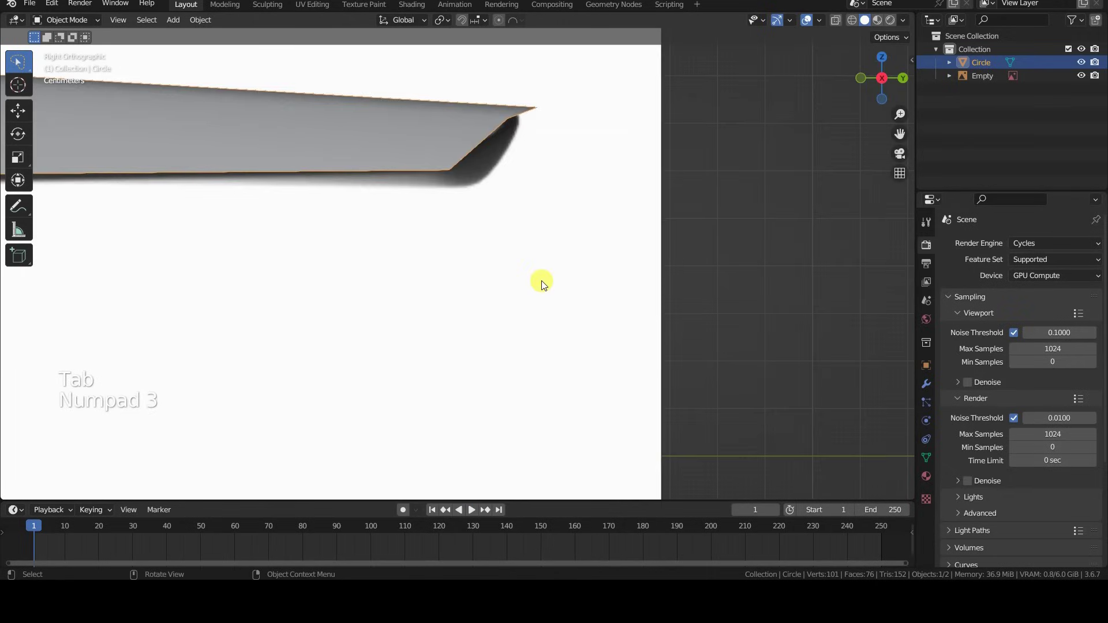
pyautogui.keyDown('shift'); pyautogui.moveTo(538, 292); pyautogui.dragTo(625, 309, button='middle'); pyautogui.keyUp('shift')
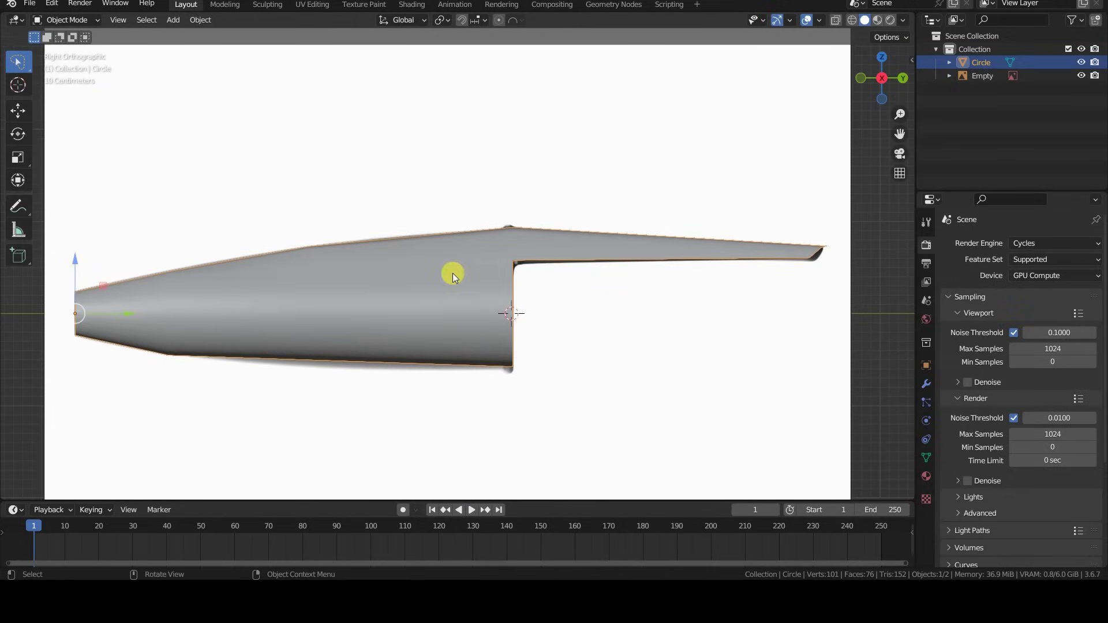
# Apply the cap's scale and hide the reference image
pyautogui.moveTo(453, 272); pyautogui.dragTo(527, 317, button='middle')
pyautogui.hotkey('ctrl', 'a')
pyautogui.click(523, 343)
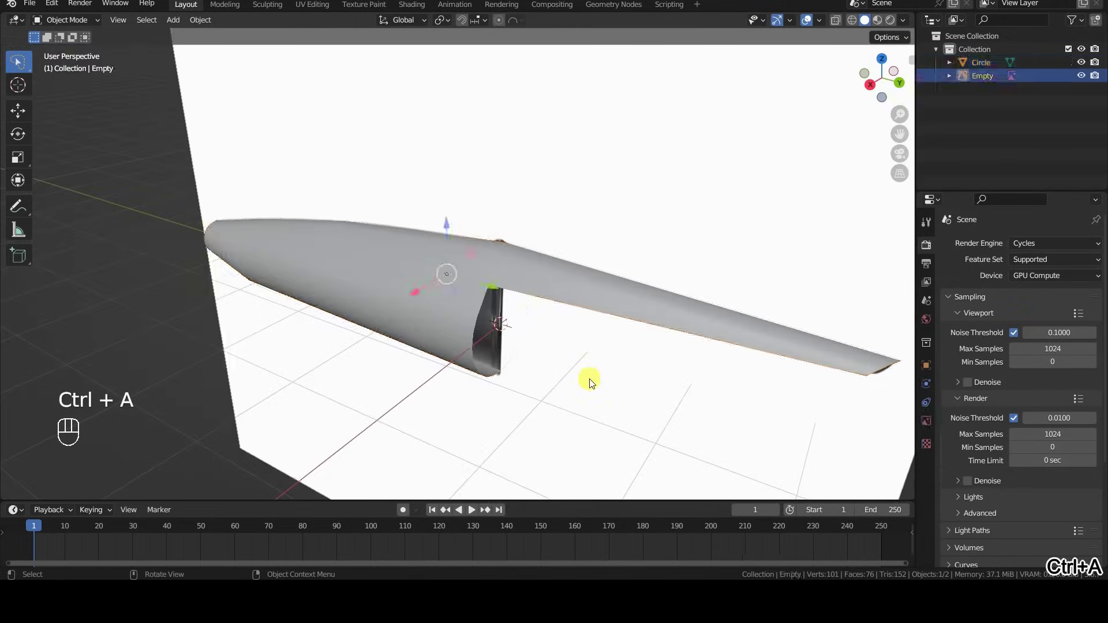
pyautogui.press('h')
# Add a Solidify modifier to the cap with a 4 cm thickness
pyautogui.click(831, 363)
pyautogui.click(926, 385)
pyautogui.click(965, 244)
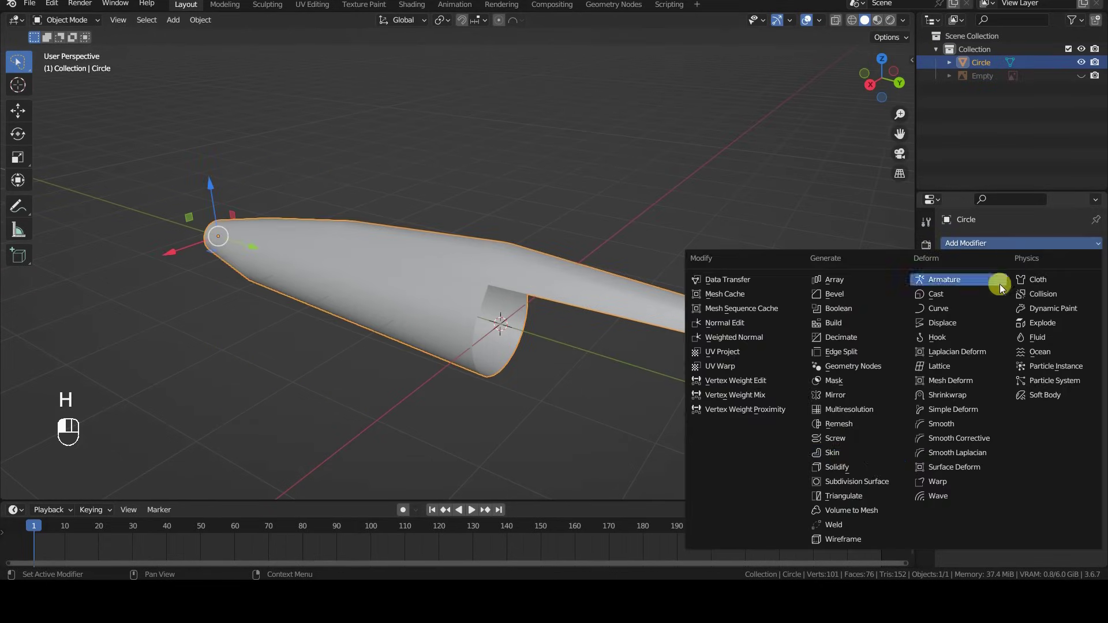
pyautogui.click(831, 450)
pyautogui.keyDown('shift'); pyautogui.moveTo(855, 452); pyautogui.dragTo(498, 263, button='middle'); pyautogui.keyUp('shift')
pyautogui.moveTo(1059, 299); pyautogui.dragTo(1100, 300)
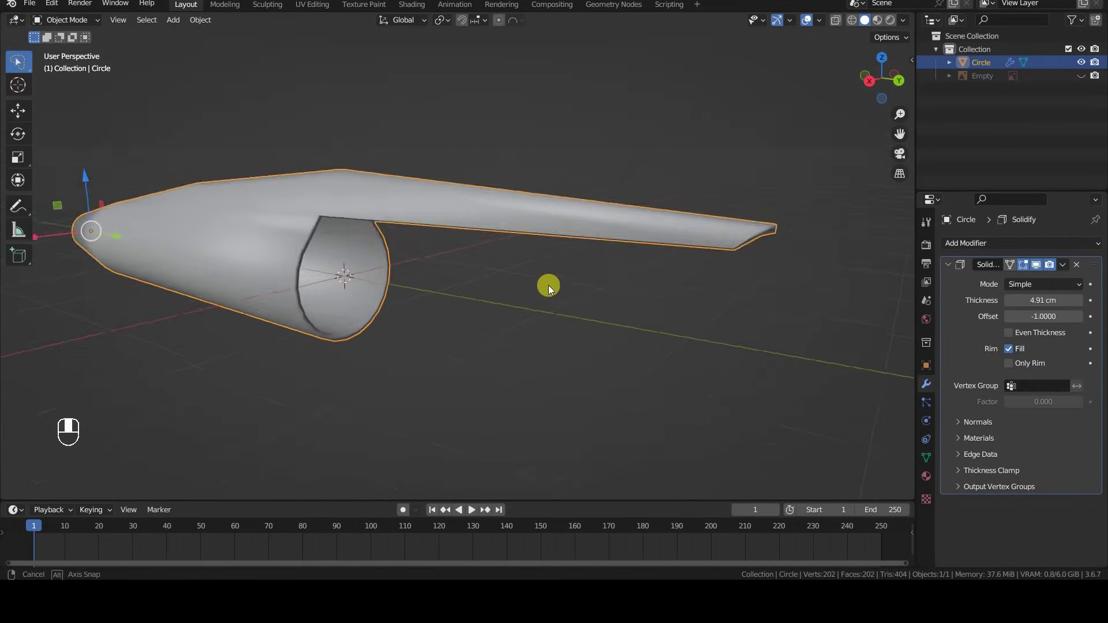
pyautogui.moveTo(549, 285); pyautogui.dragTo(592, 270, button='middle')
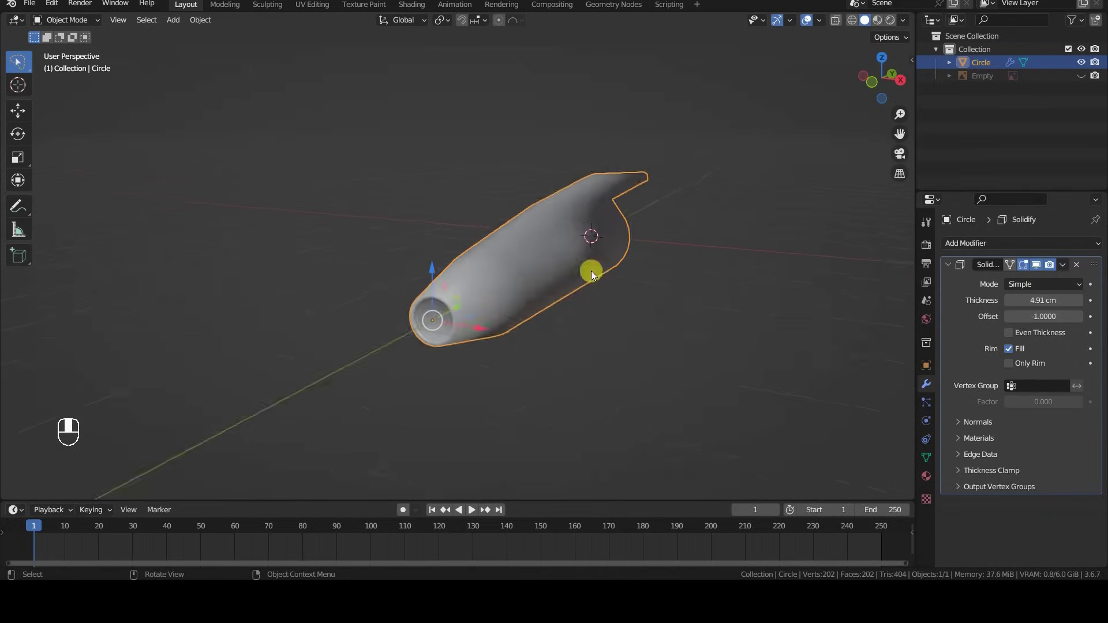
pyautogui.scroll(4, 591, 271)
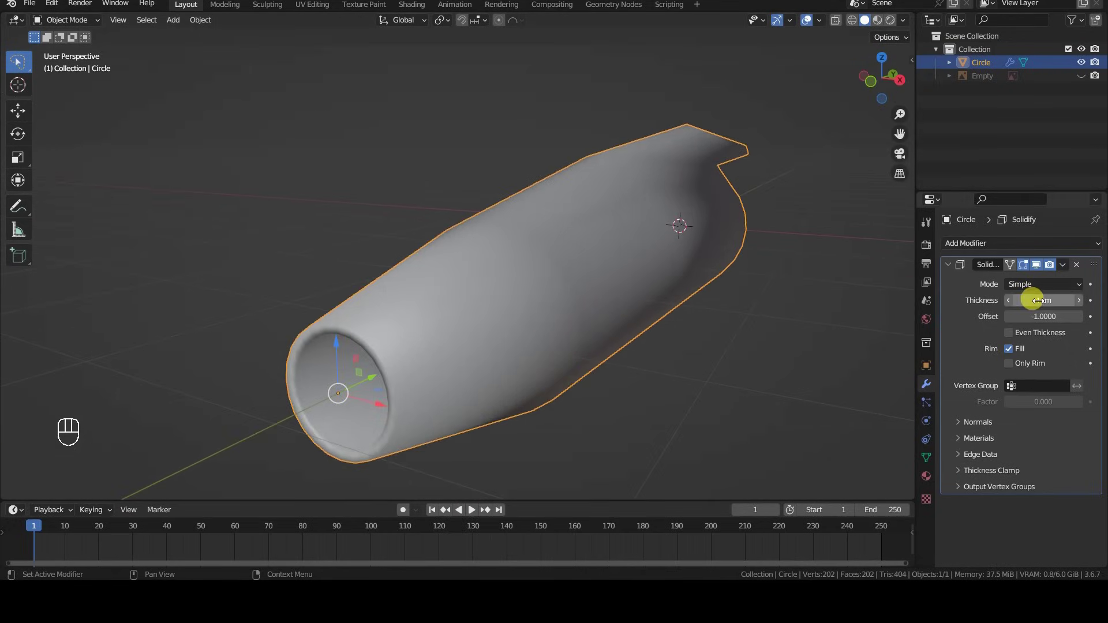
pyautogui.moveTo(579, 330)
pyautogui.mouseDown(button='middle')
pyautogui.moveTo(588, 309)
pyautogui.moveTo(577, 315)
pyautogui.mouseUp(button='middle')
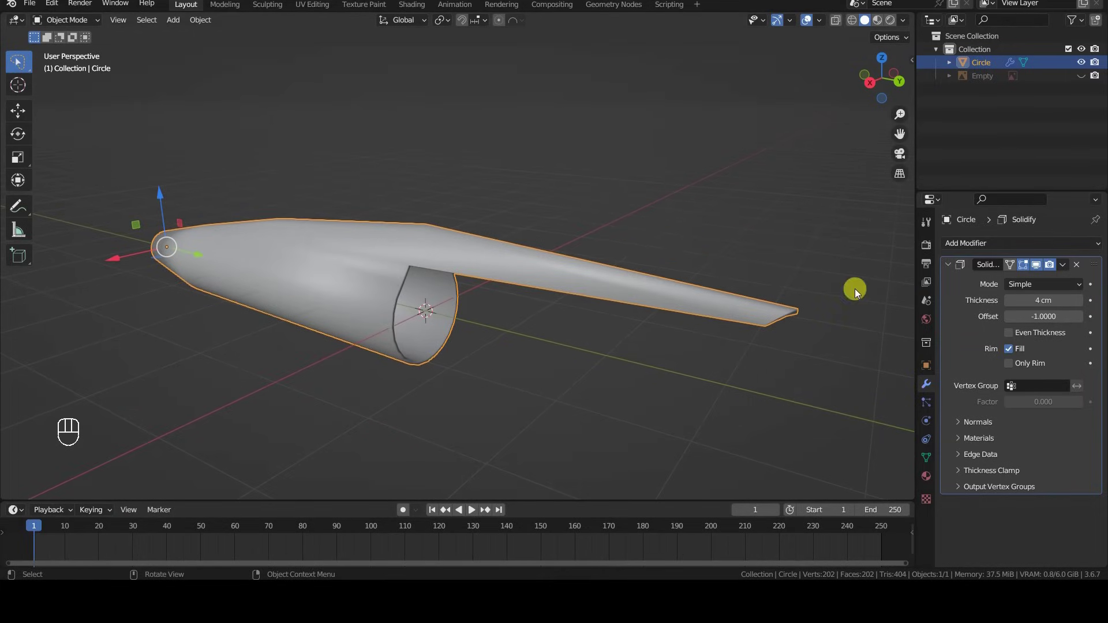
# Collapse the Solidify panel and add a Subdivision Surface modifier to the cap
pyautogui.click(951, 265)
pyautogui.click(986, 243)
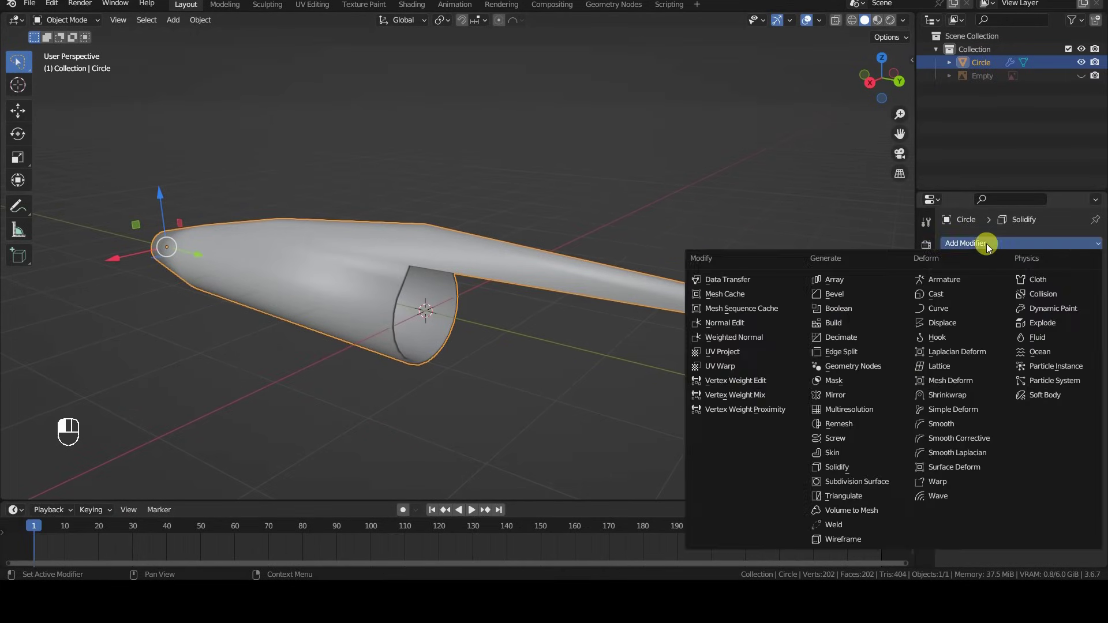
pyautogui.click(868, 482)
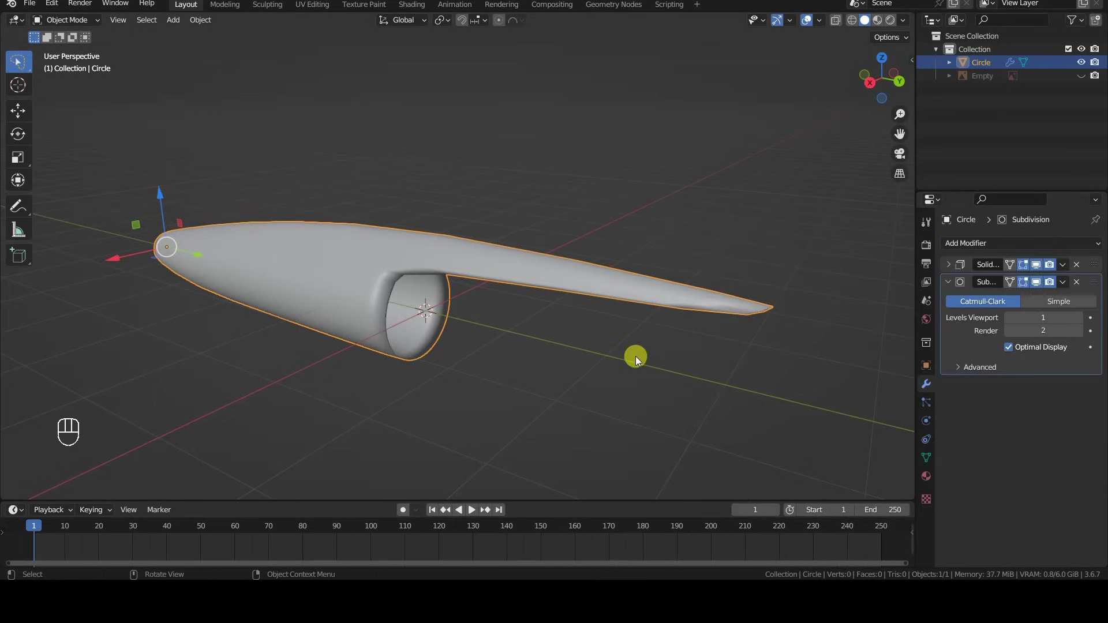
pyautogui.moveTo(636, 356)
pyautogui.mouseDown(button='middle')
pyautogui.moveTo(677, 349)
pyautogui.moveTo(612, 370)
pyautogui.mouseUp(button='middle')
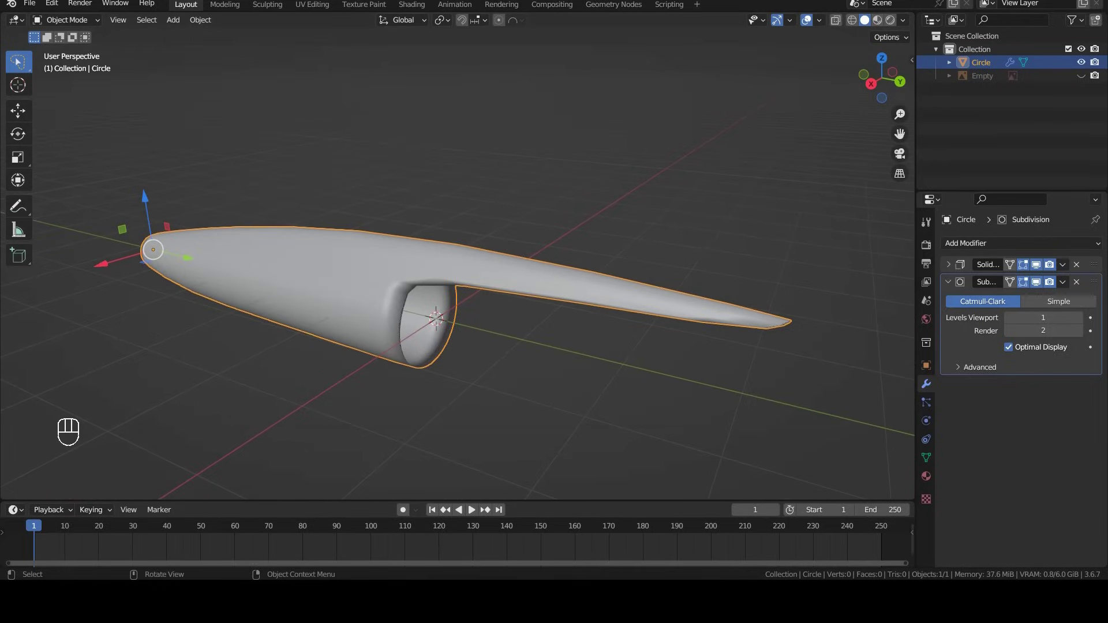
pyautogui.press('Tab')
pyautogui.hotkey('ctrl', 'r')
# Add loop cuts near the opening, on the clip tail and near the clip tip
pyautogui.click(395, 248)
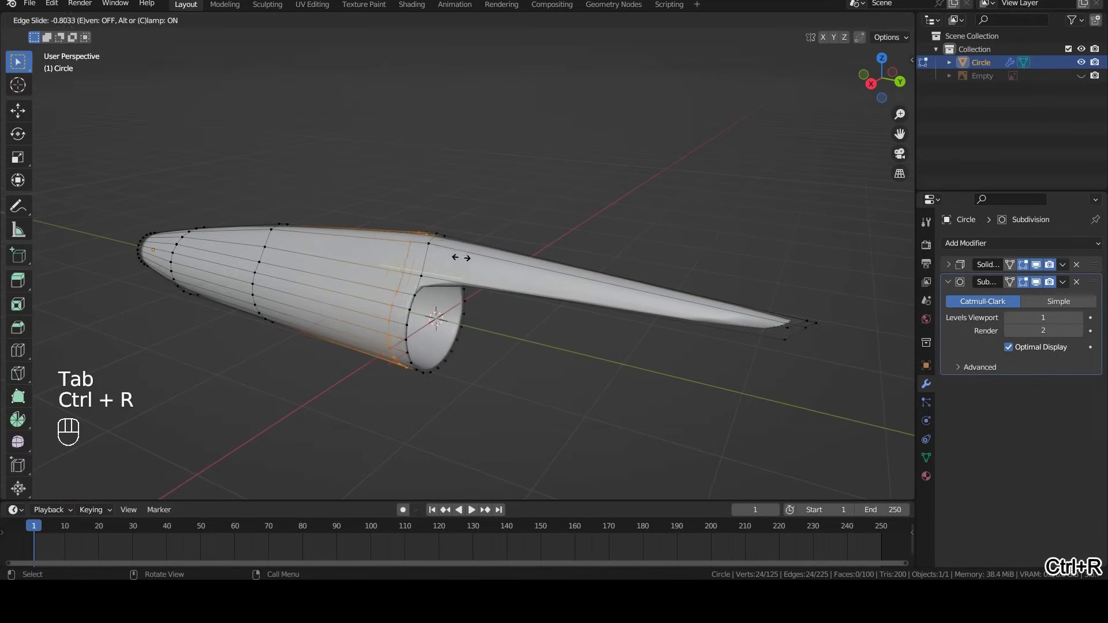
pyautogui.click(475, 260)
pyautogui.hotkey('ctrl', 'r')
pyautogui.click(545, 272)
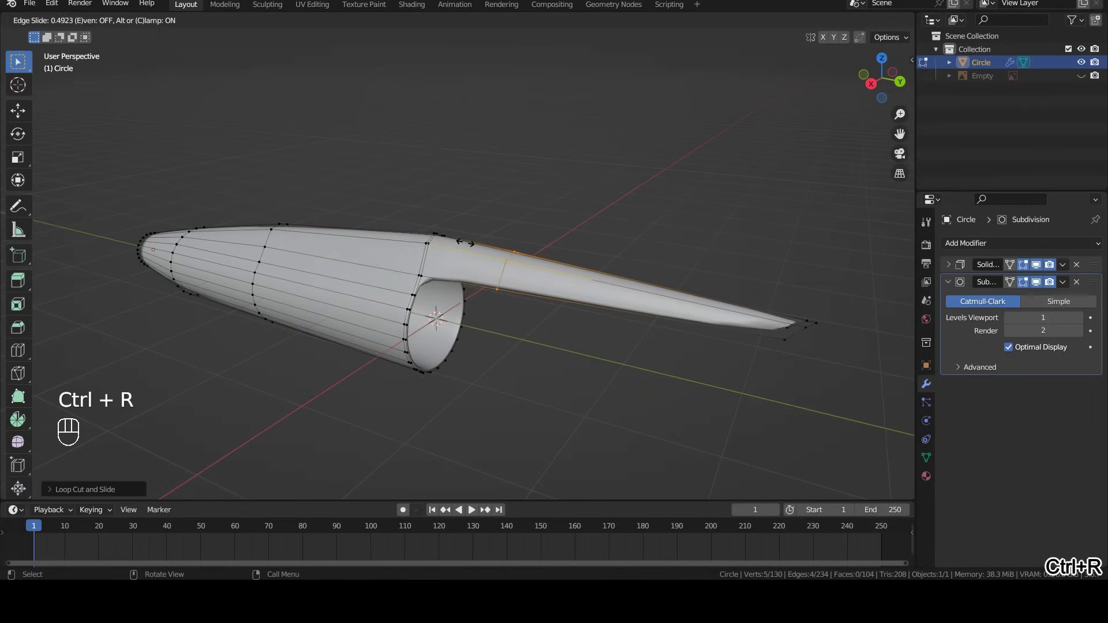
pyautogui.click(602, 304)
pyautogui.hotkey('ctrl', 'r')
pyautogui.click(784, 323)
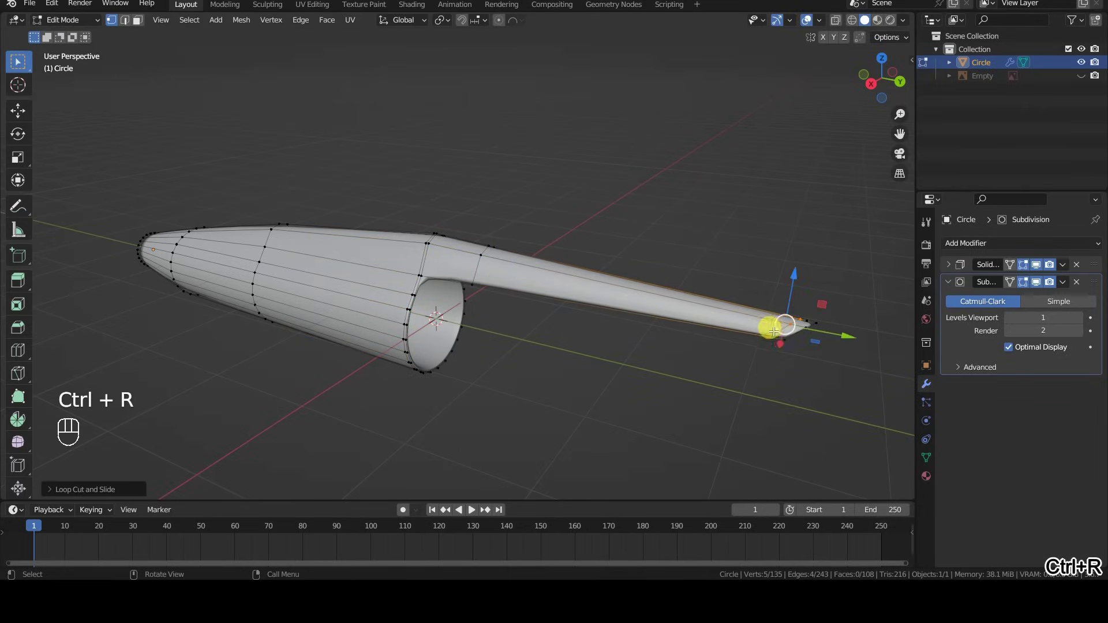
# Orbit around the cap and add a loop cut near the opening
pyautogui.press('Tab')
pyautogui.moveTo(774, 325)
pyautogui.mouseDown(button='middle')
pyautogui.moveTo(545, 317)
pyautogui.moveTo(285, 384)
pyautogui.mouseUp(button='middle')
pyautogui.press('Tab')
pyautogui.hotkey('ctrl', 'r')
pyautogui.click(238, 397)
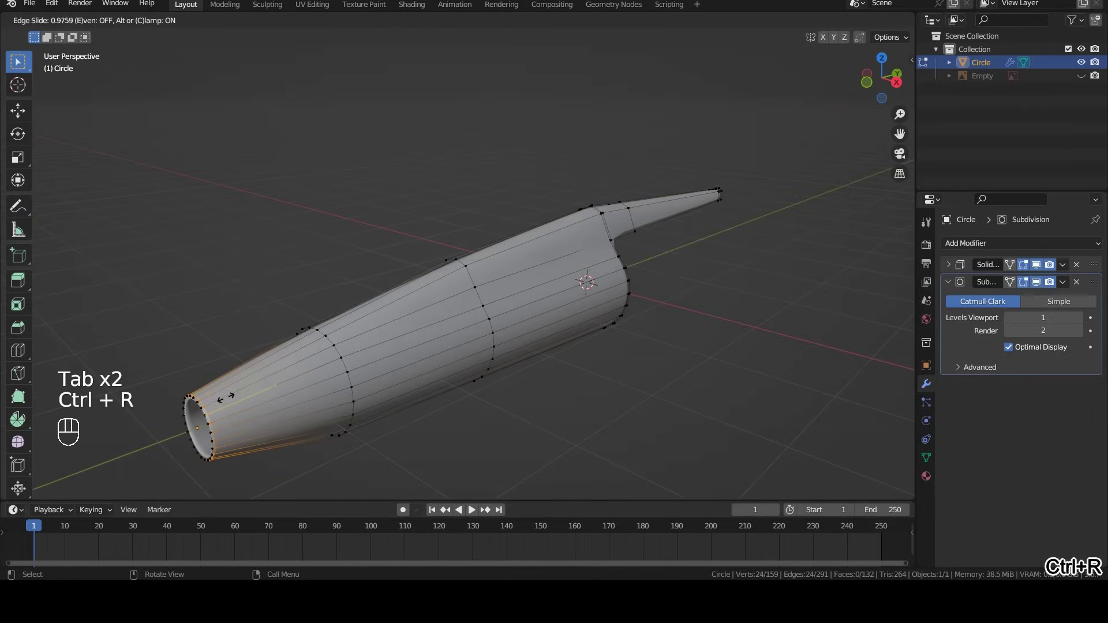
pyautogui.click(226, 398)
# Shift the opening edge loop slightly and add another loop across the tube
pyautogui.press('Tab')
pyautogui.press('Tab')
pyautogui.moveTo(334, 406); pyautogui.dragTo(425, 321, button='middle')
pyautogui.scroll(5, 426, 321)
pyautogui.press('g')
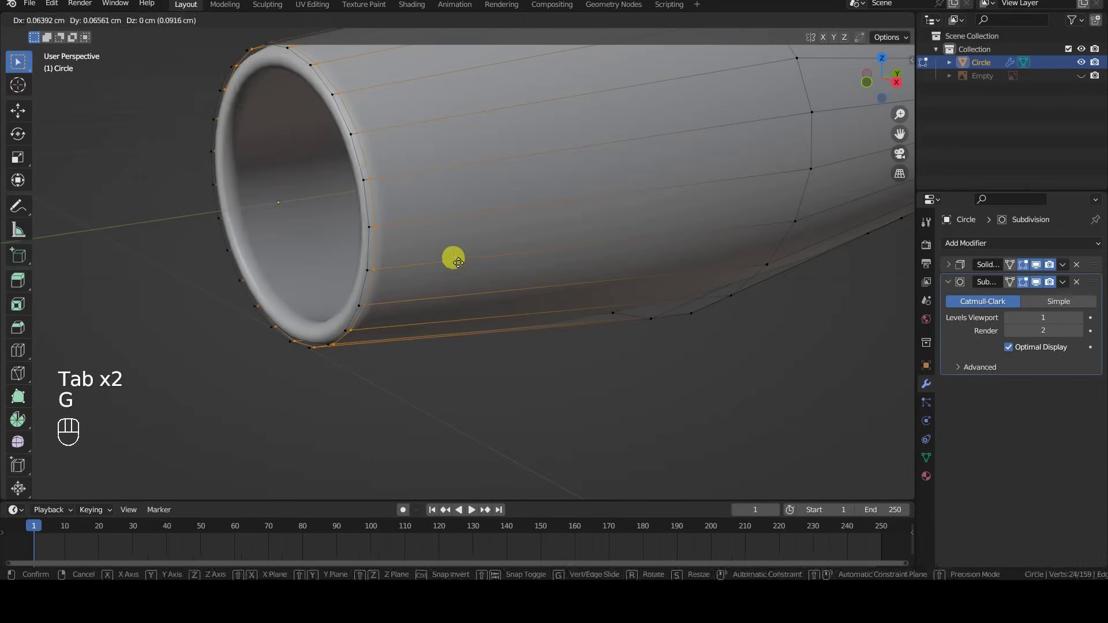
pyautogui.click(457, 261)
pyautogui.hotkey('ctrl', 'r')
pyautogui.click(424, 275)
pyautogui.press('Tab')
pyautogui.scroll(-4, 486, 311)
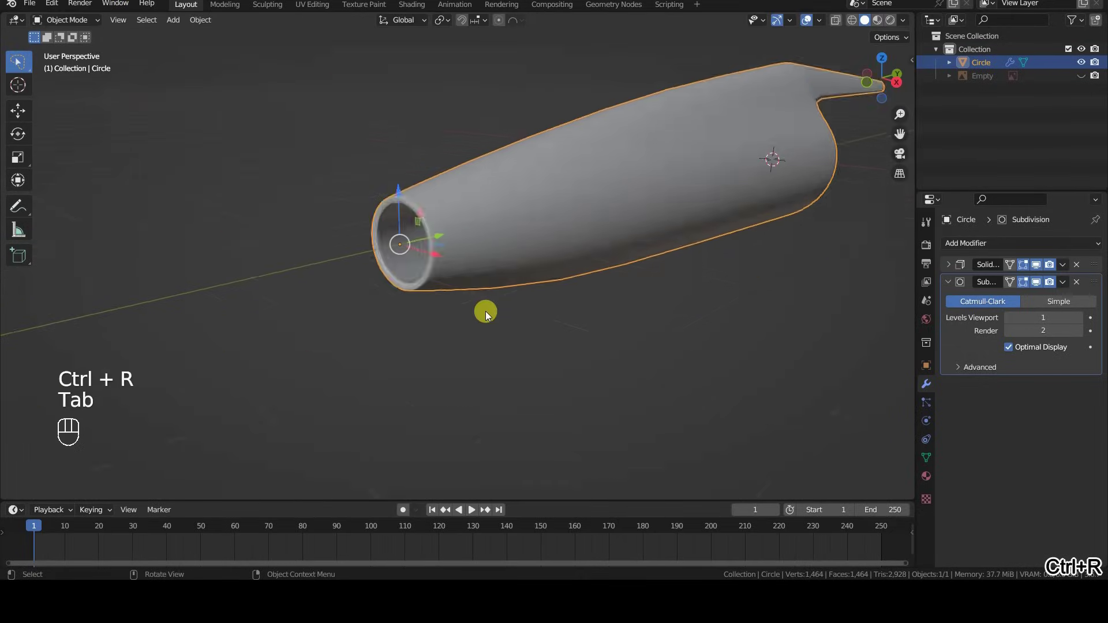
# Reveal the reference image and view the cap from the right side
pyautogui.moveTo(487, 310)
pyautogui.mouseDown(button='middle')
pyautogui.moveTo(515, 298)
pyautogui.moveTo(371, 308)
pyautogui.moveTo(508, 335)
pyautogui.mouseUp(button='middle')
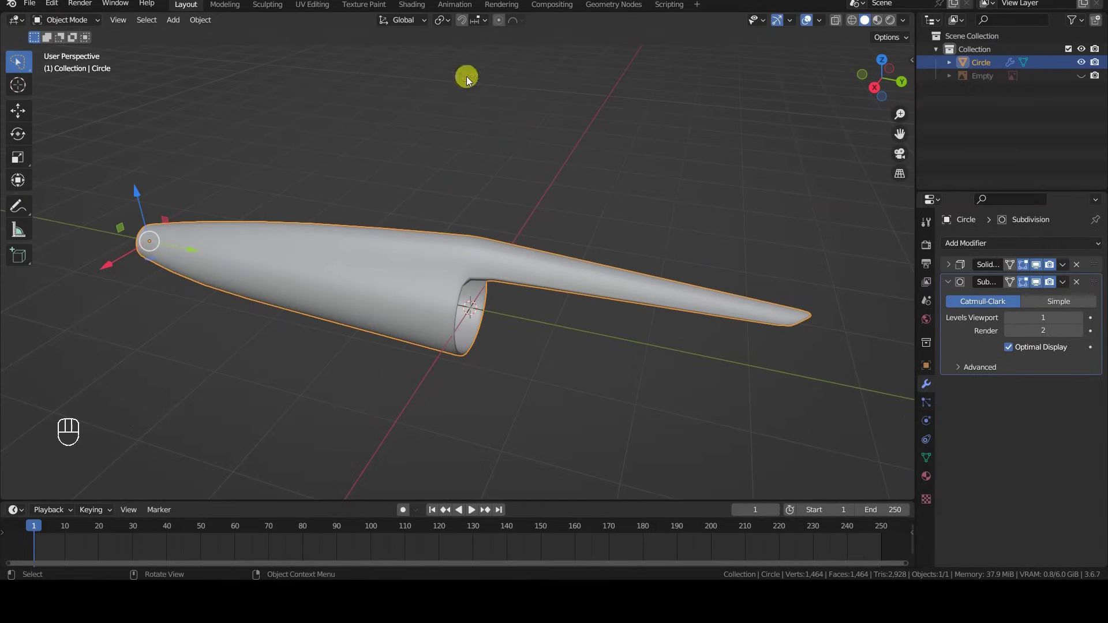
pyautogui.hotkey('alt', 'h')
pyautogui.press('KP_3')
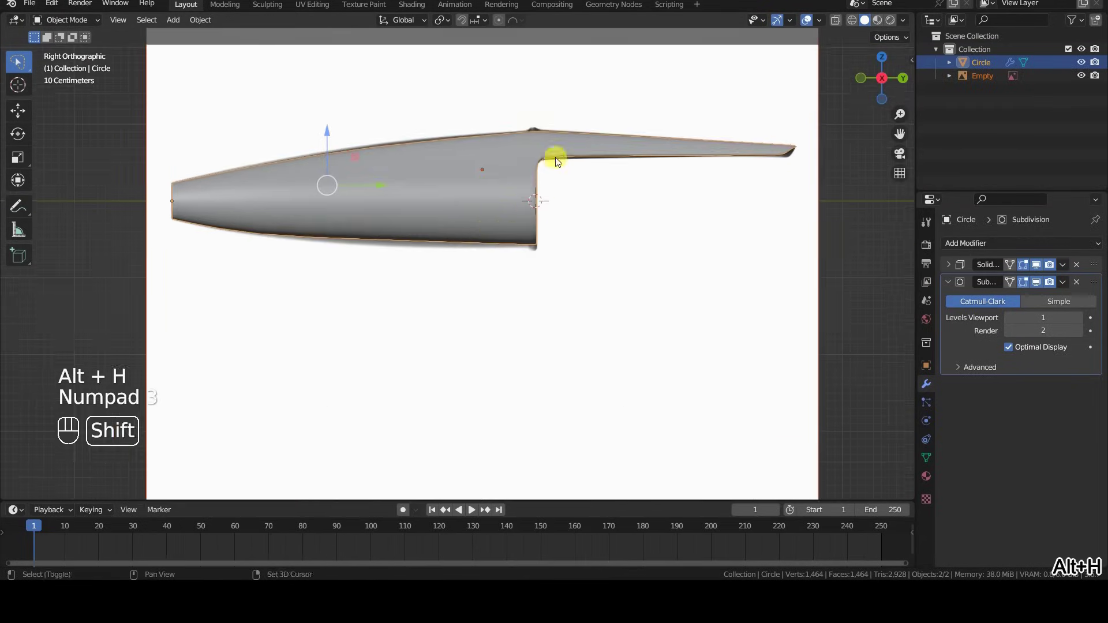
pyautogui.scroll(4, 556, 162)
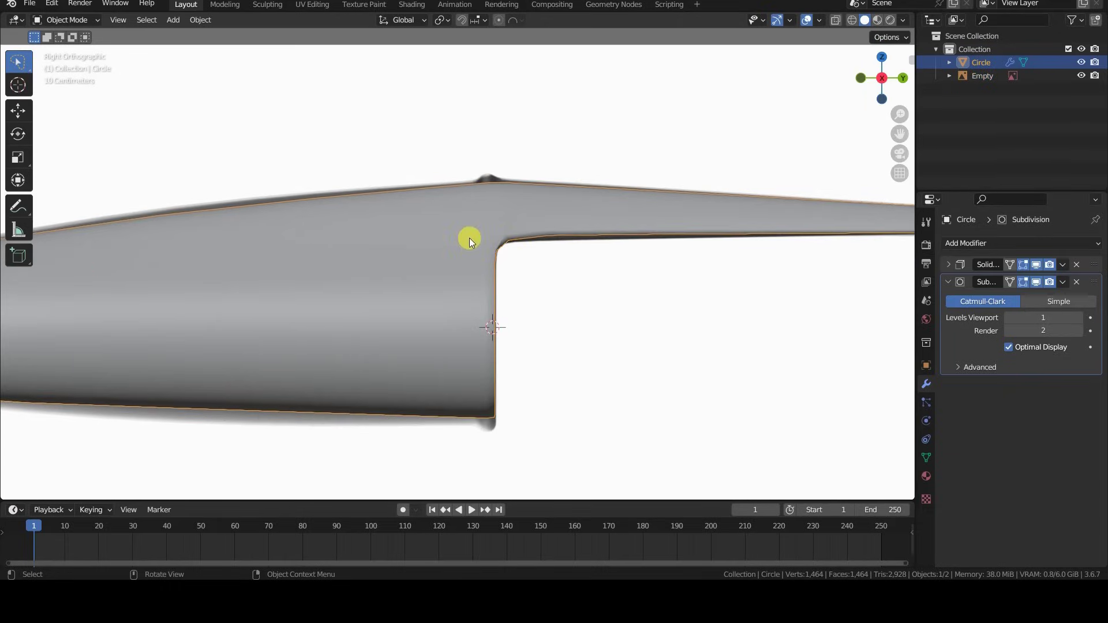
# Compare the cap with the reference by hiding and revealing it, then apply Solidify
pyautogui.press('h')
pyautogui.scroll(1, 499, 181)
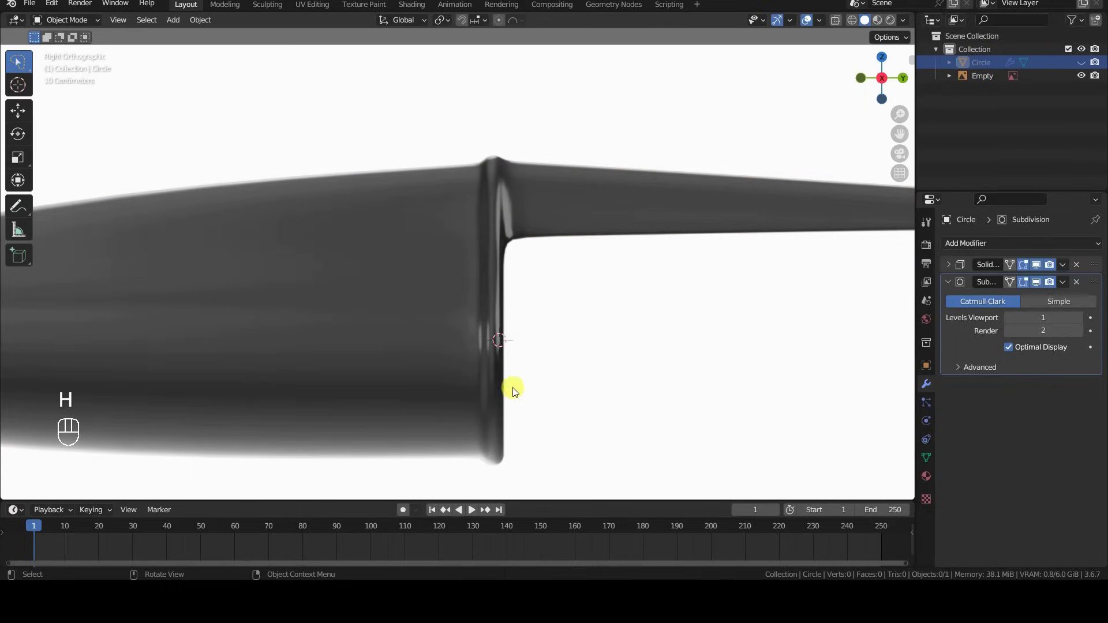
pyautogui.scroll(-3, 490, 277)
pyautogui.hotkey('alt', 'h')
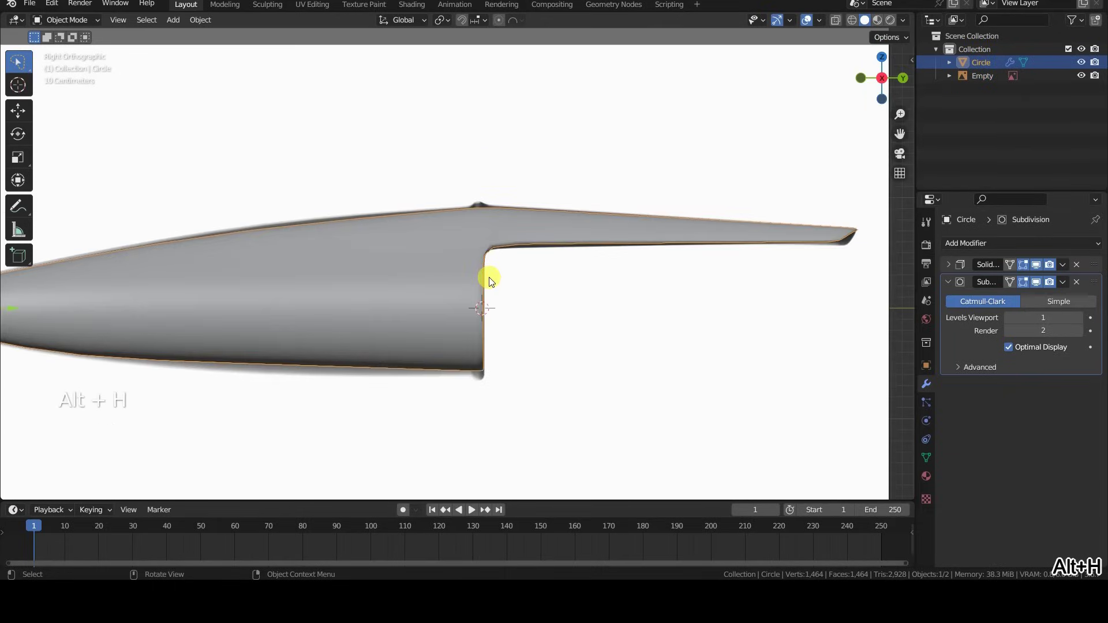
pyautogui.scroll(3, 489, 277)
pyautogui.keyDown('shift'); pyautogui.moveTo(515, 278); pyautogui.dragTo(516, 284, button='middle'); pyautogui.keyUp('shift')
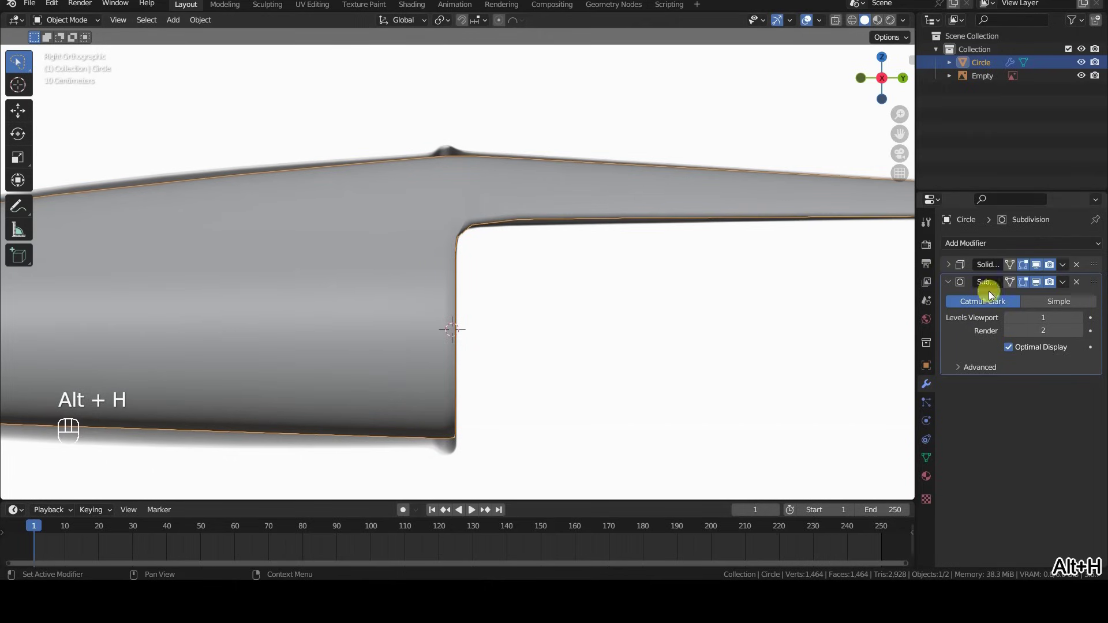
pyautogui.click(1063, 266)
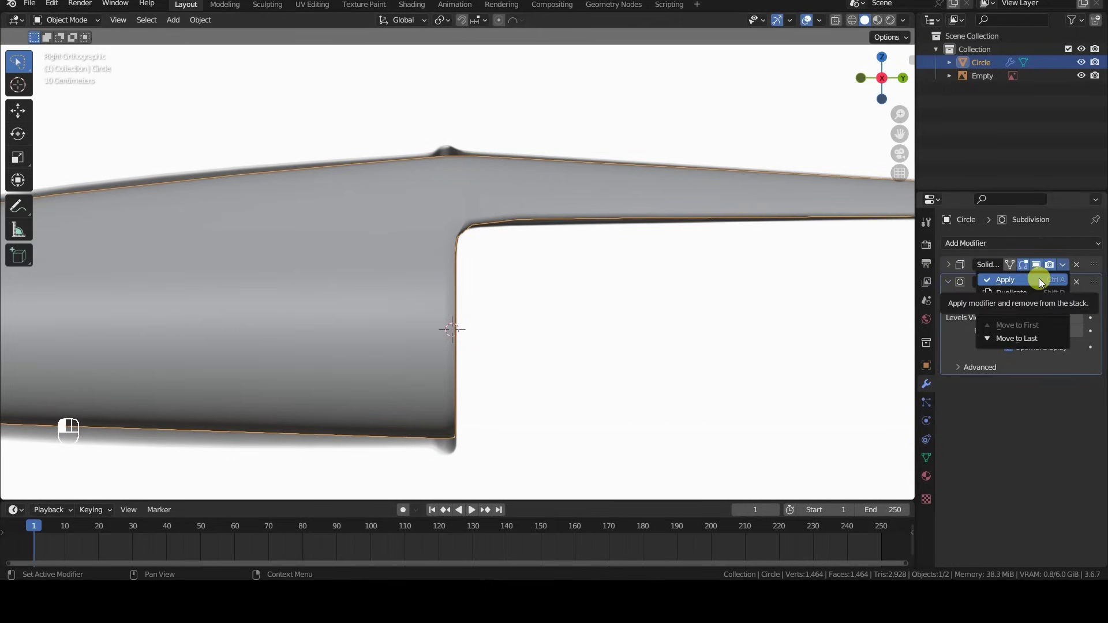
pyautogui.click(1042, 281)
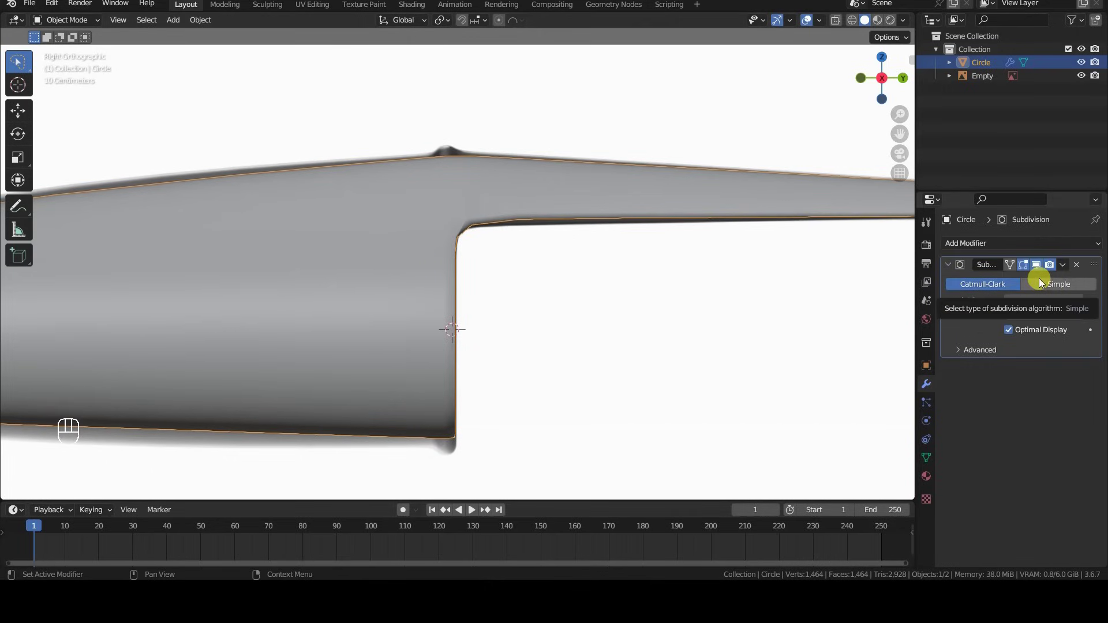
pyautogui.moveTo(144, 314); pyautogui.dragTo(418, 220, button='middle')
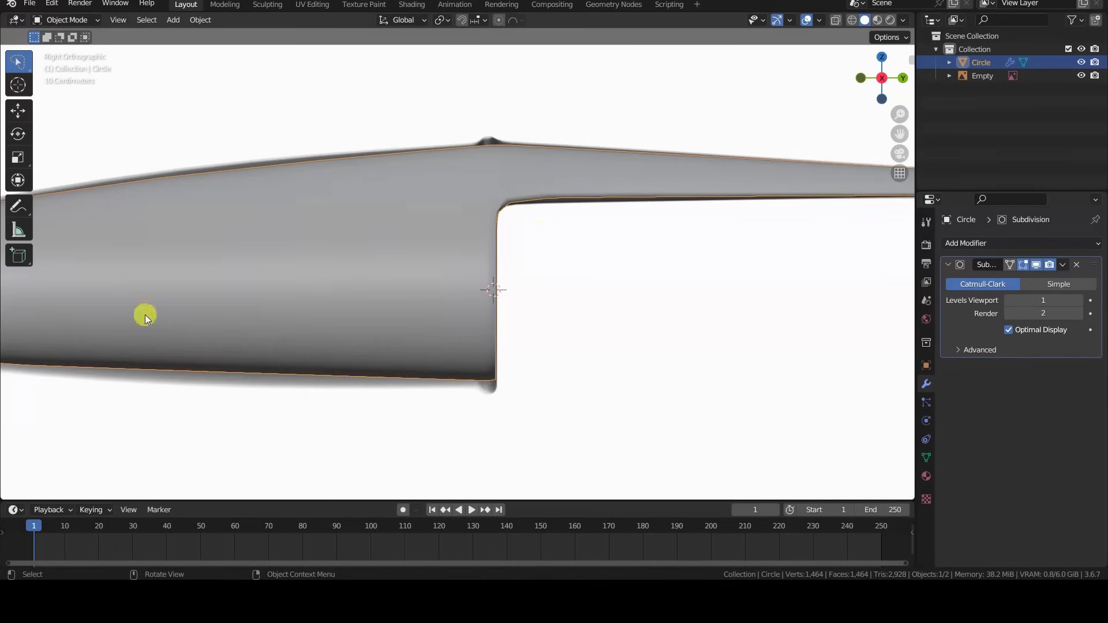
# Add a loop cut near the collar and check it from the right side
pyautogui.press('Tab')
pyautogui.hotkey('ctrl', 'r')
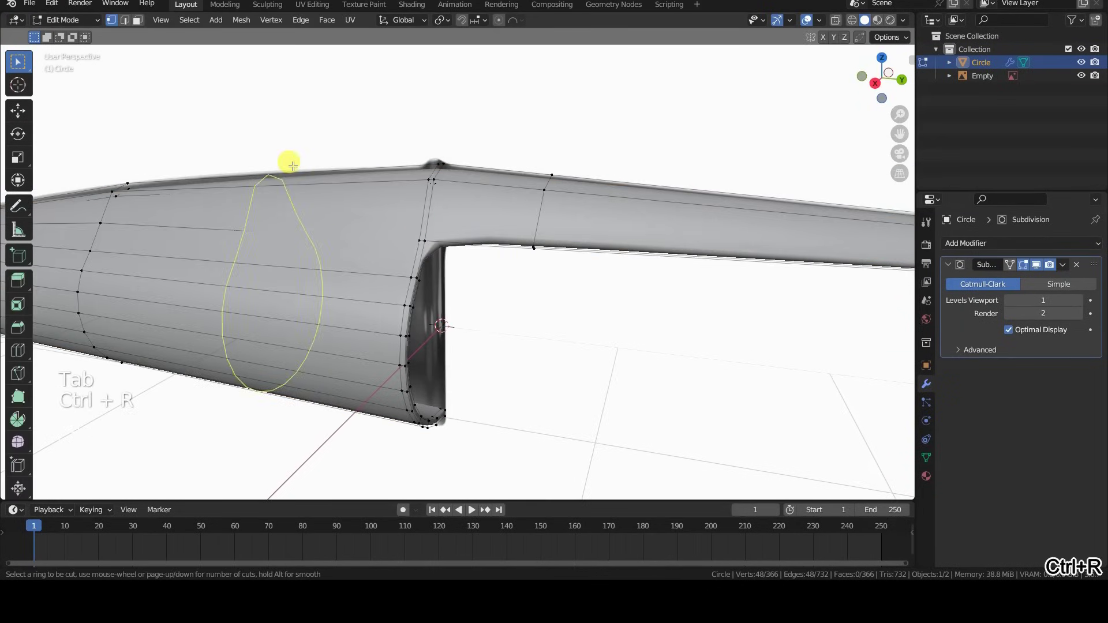
pyautogui.click(177, 180)
pyautogui.click(321, 163)
pyautogui.press('KP_3')
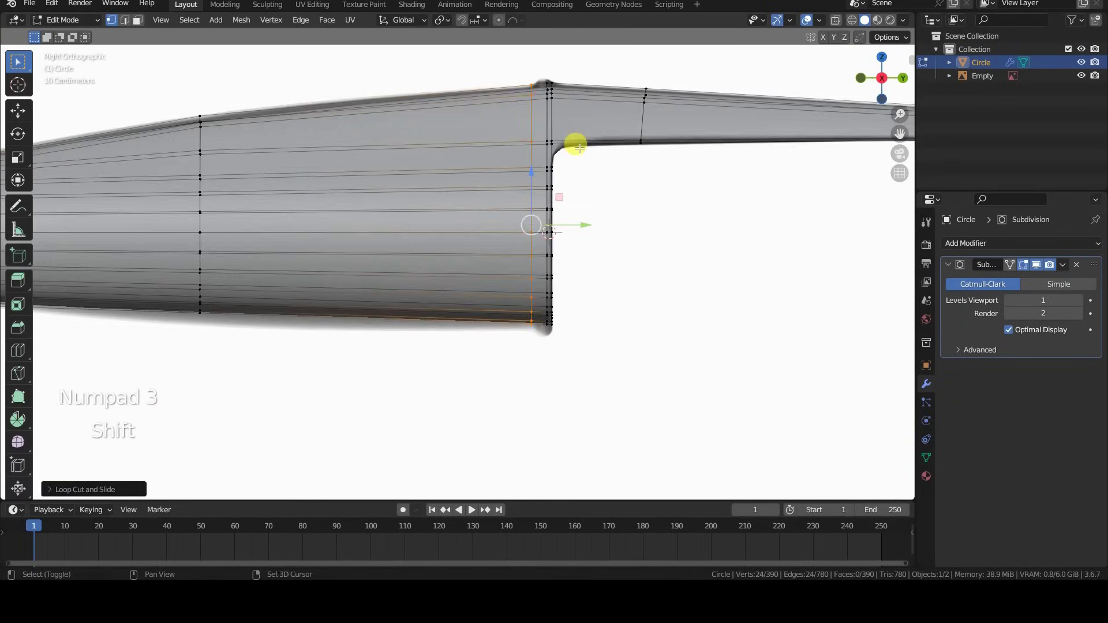
pyautogui.press('g')
pyautogui.click(548, 203)
pyautogui.moveTo(584, 205)
pyautogui.mouseDown(button='middle')
pyautogui.moveTo(597, 210)
pyautogui.moveTo(578, 203)
pyautogui.mouseUp(button='middle')
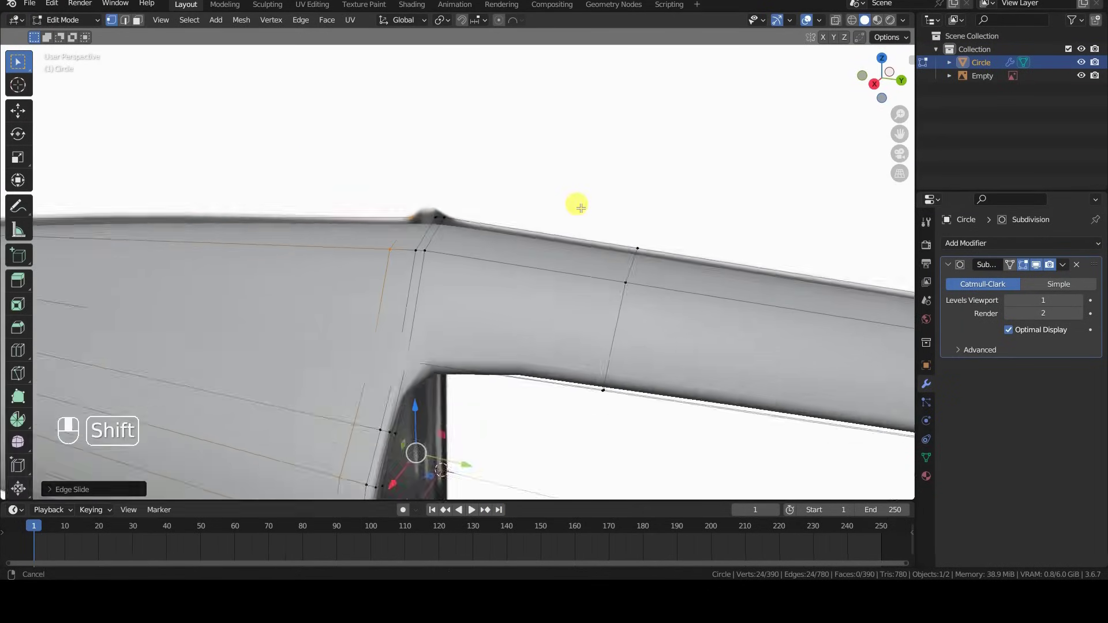
# Add and slide another loop beside the collar, then return to Object Mode
pyautogui.hotkey('ctrl', 'r')
pyautogui.click(407, 189)
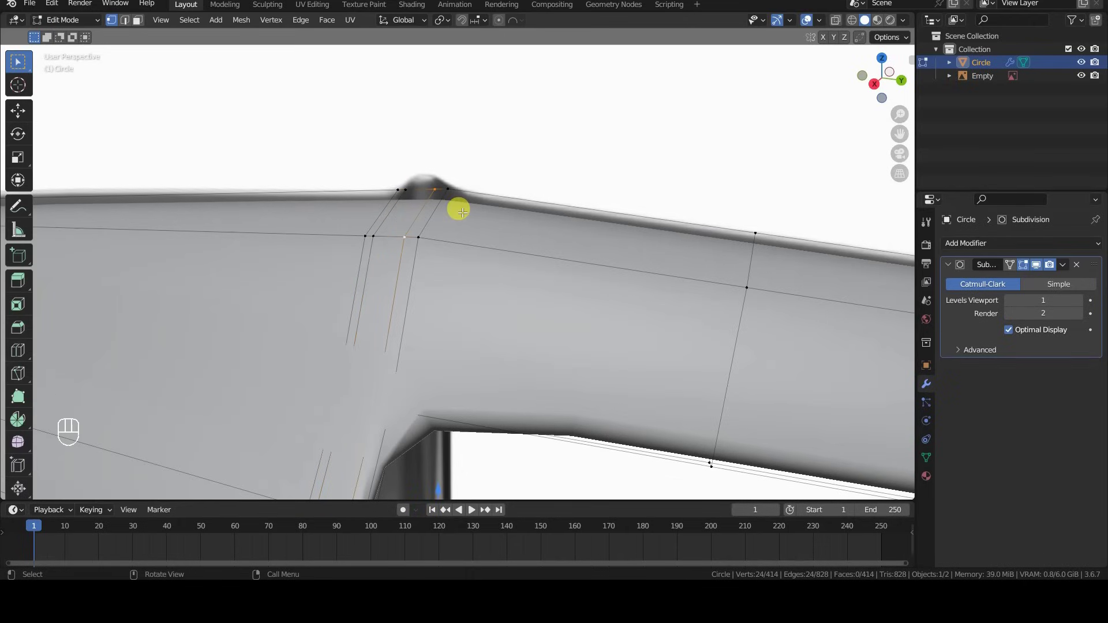
pyautogui.press('g')
pyautogui.press('g')
pyautogui.click(441, 211)
pyautogui.press('KP_3')
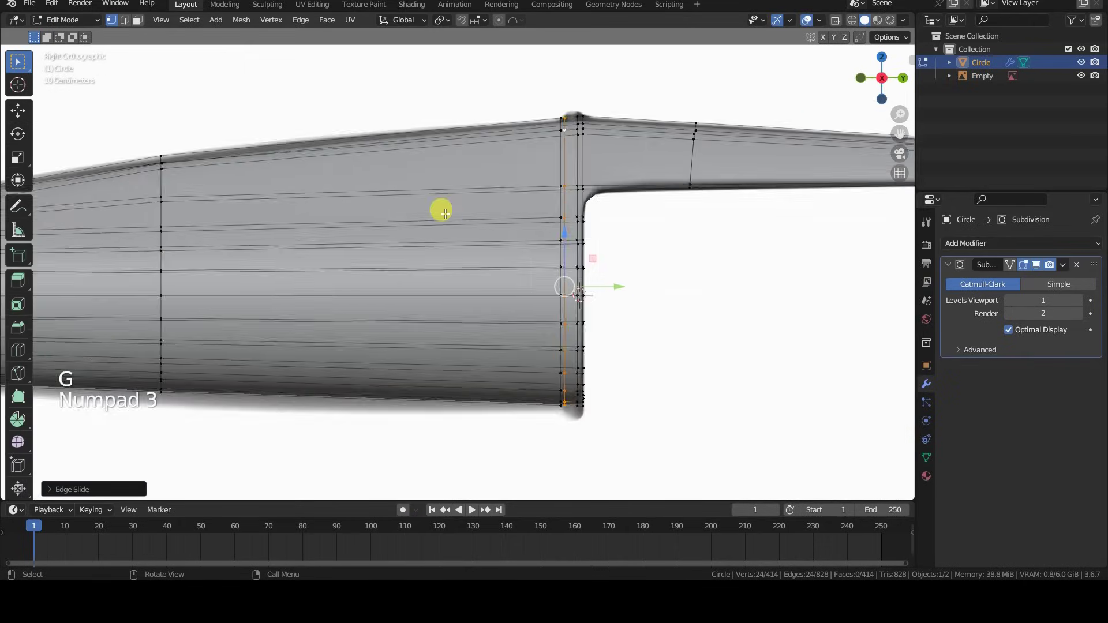
pyautogui.press('Tab')
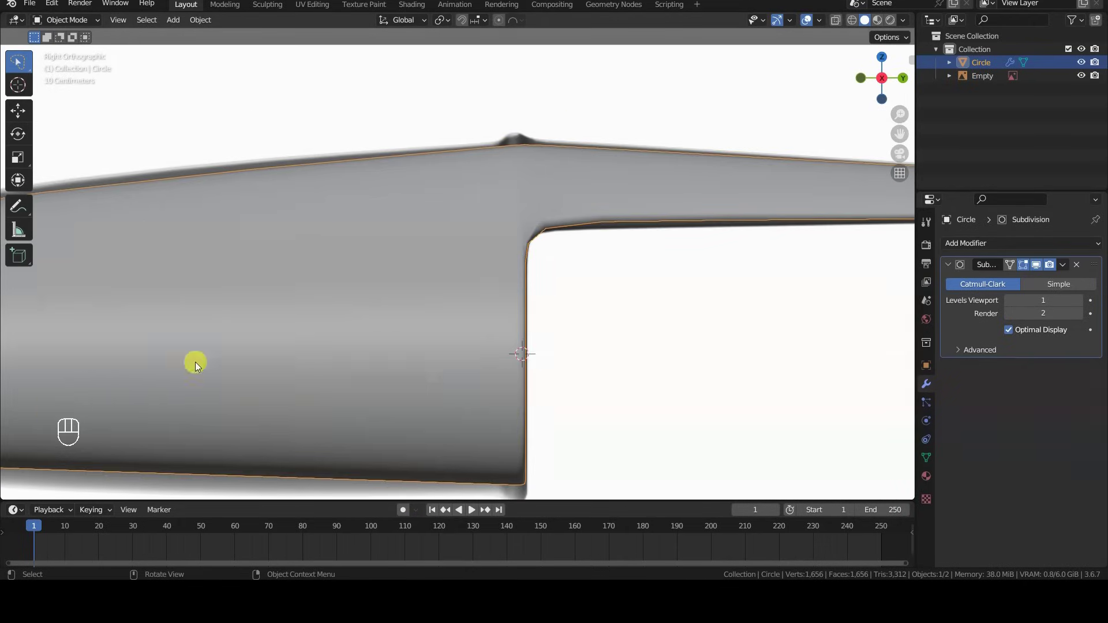
pyautogui.moveTo(195, 364); pyautogui.dragTo(446, 252, button='middle')
# Fatten the collar faces outward with Shrink/Fatten and adjust the offset amount
pyautogui.press('Tab')
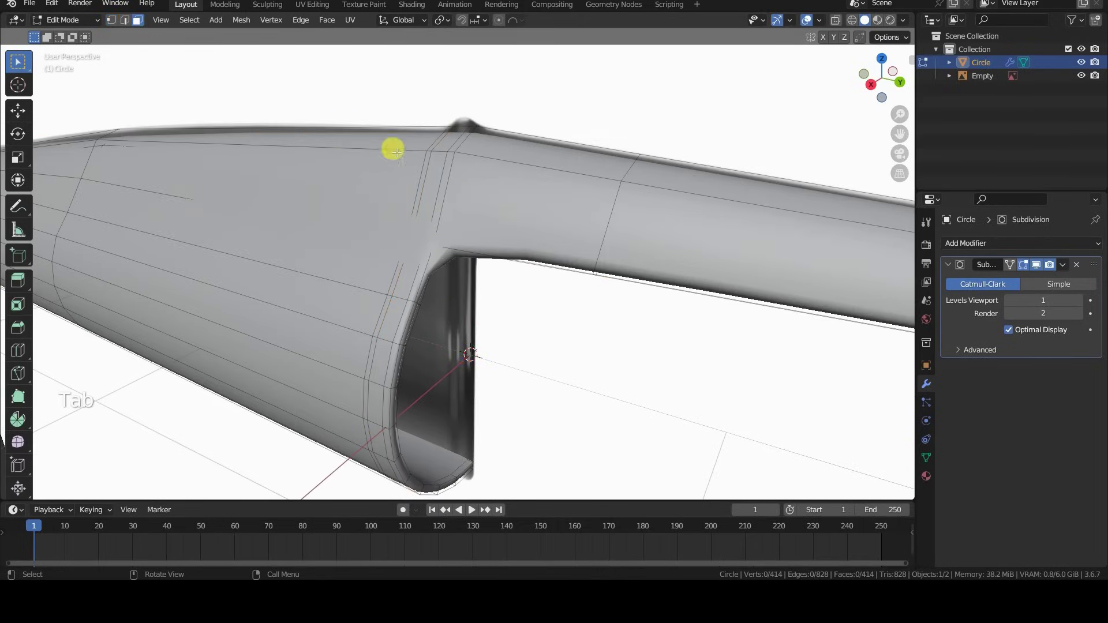
pyautogui.press('space')
pyautogui.write('shrink')
pyautogui.press('Return')
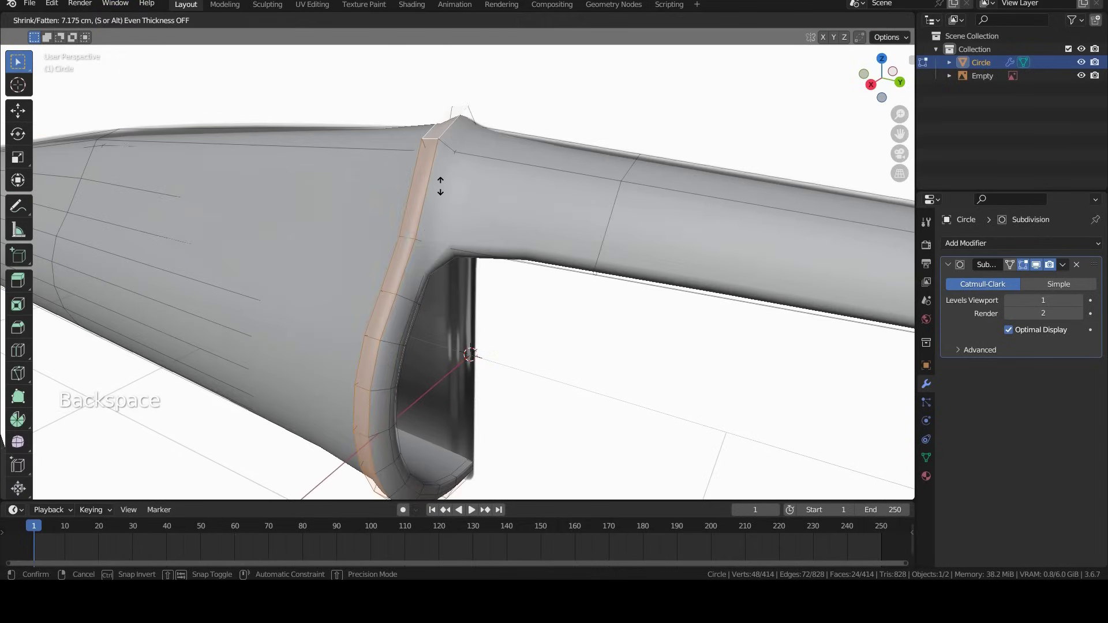
pyautogui.click(438, 184)
pyautogui.press('KP_3')
pyautogui.scroll(3, 497, 221)
pyautogui.click(79, 490)
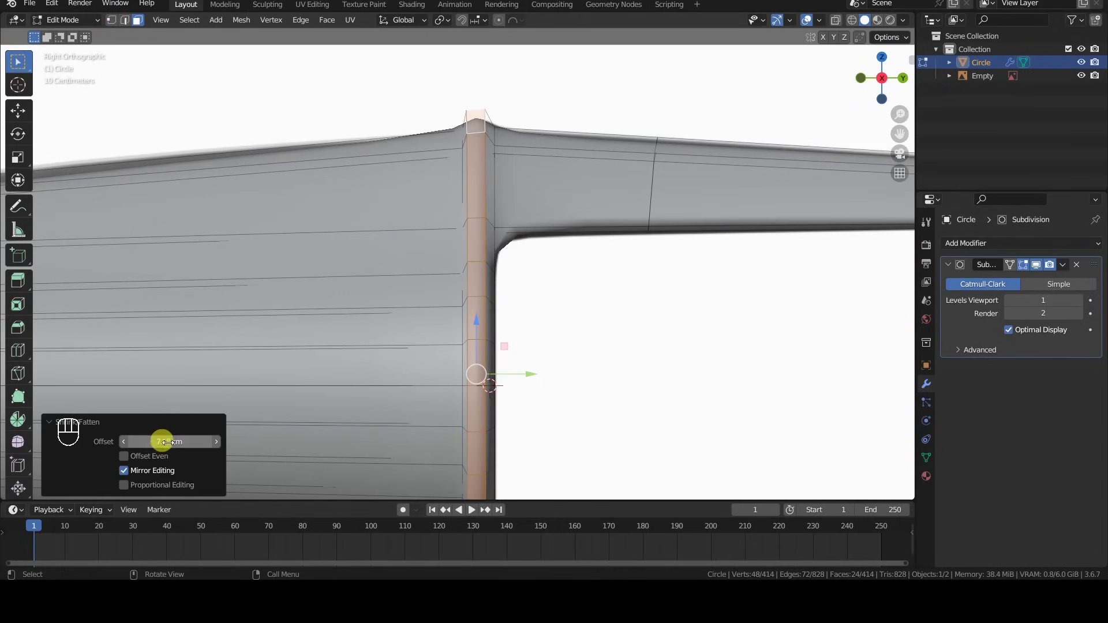
pyautogui.moveTo(473, 297); pyautogui.dragTo(454, 317, button='middle')
pyautogui.press('KP_3')
pyautogui.scroll(-1, 451, 317)
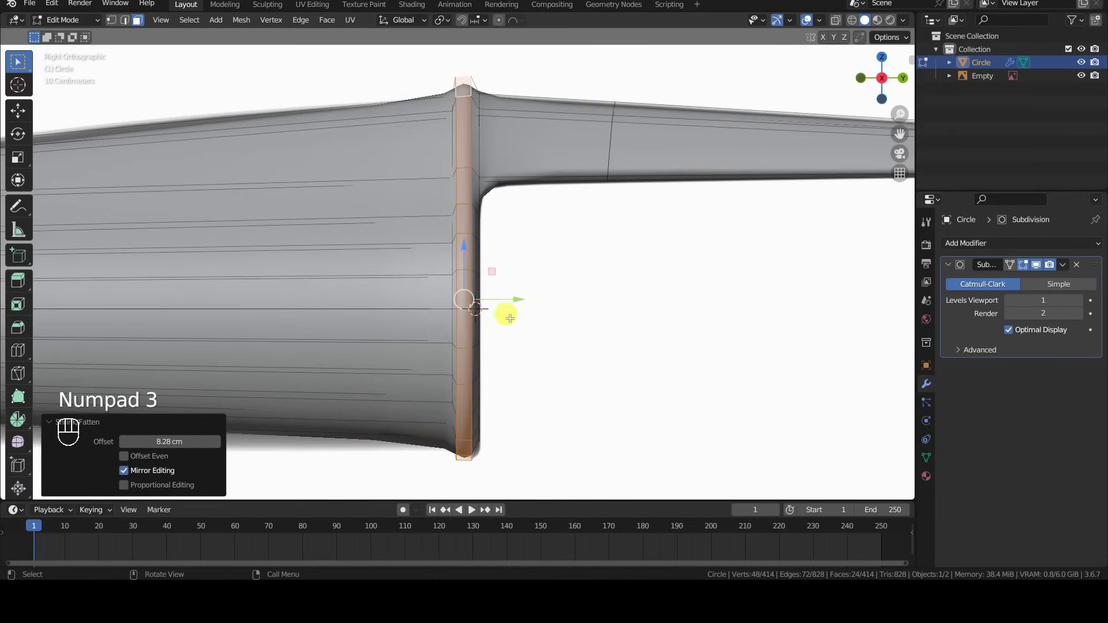
# Nudge the collar faces sideways along the cap and switch to wireframe display
pyautogui.moveTo(516, 302); pyautogui.dragTo(524, 305)
pyautogui.click(526, 305)
pyautogui.press('z')
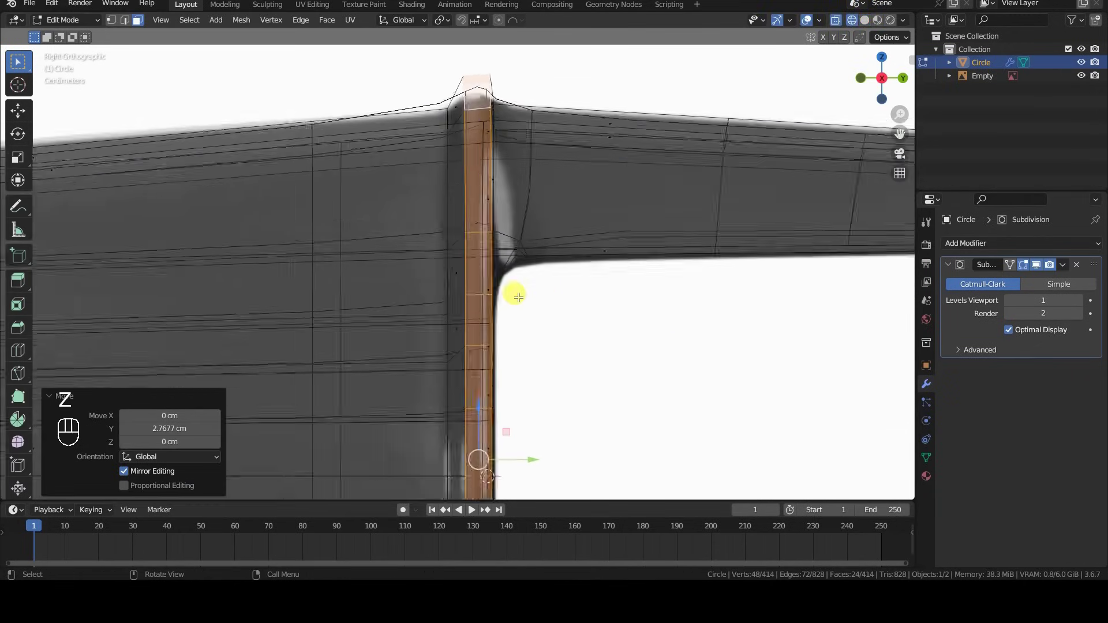
pyautogui.keyDown('shift'); pyautogui.moveTo(515, 292); pyautogui.dragTo(533, 340, button='middle'); pyautogui.keyUp('shift')
# Select a different edge loop in edge mode and move it along Y
pyautogui.press('2')
pyautogui.keyDown('alt'); pyautogui.click(429, 116); pyautogui.keyUp('alt')
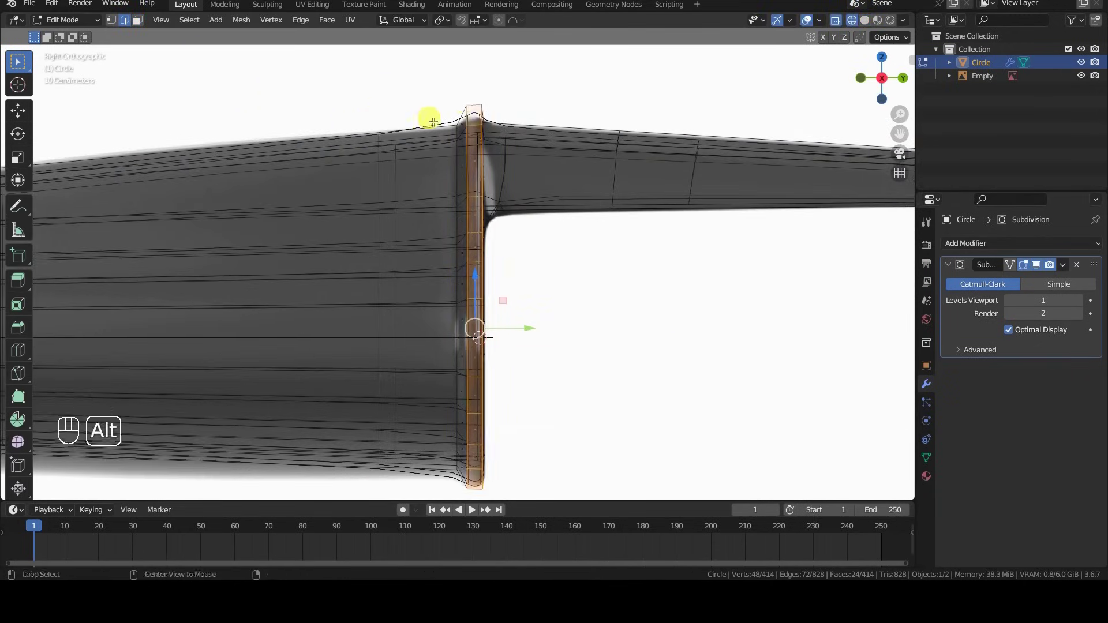
pyautogui.hotkey('alt', 'a')
pyautogui.keyDown('alt'); pyautogui.click(461, 104); pyautogui.keyUp('alt')
pyautogui.press('g')
pyautogui.press('y')
pyautogui.click(577, 350)
# Return to Object Mode with solid shading and orbit to inspect the clip
pyautogui.press('Tab')
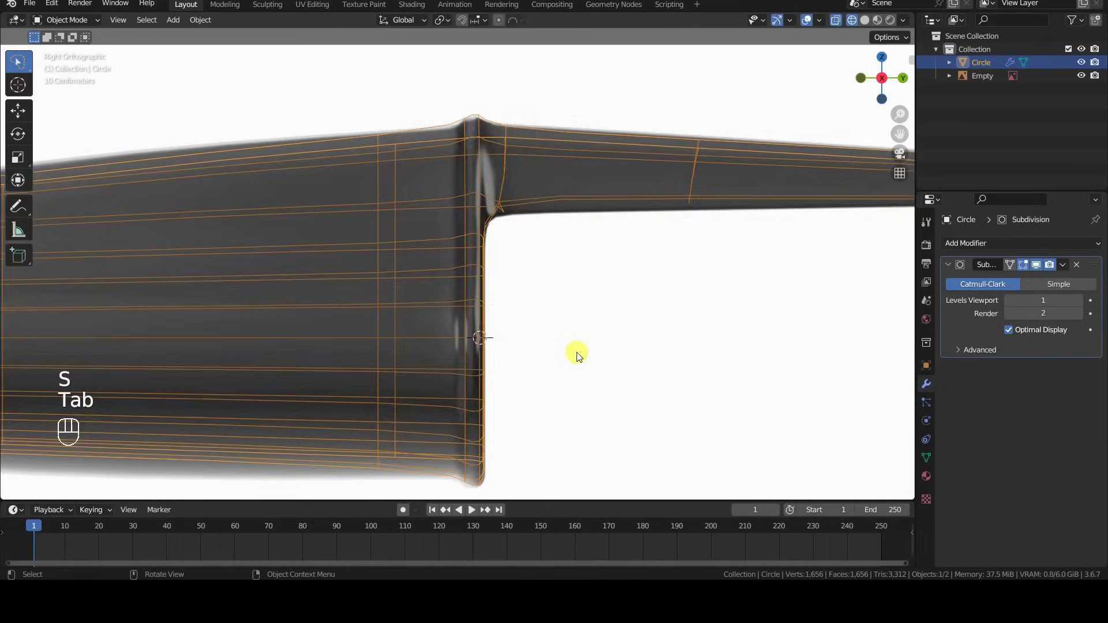
pyautogui.press('z')
pyautogui.click(681, 329)
pyautogui.moveTo(658, 334)
pyautogui.mouseDown(button='middle')
pyautogui.moveTo(414, 361)
pyautogui.moveTo(446, 356)
pyautogui.mouseUp(button='middle')
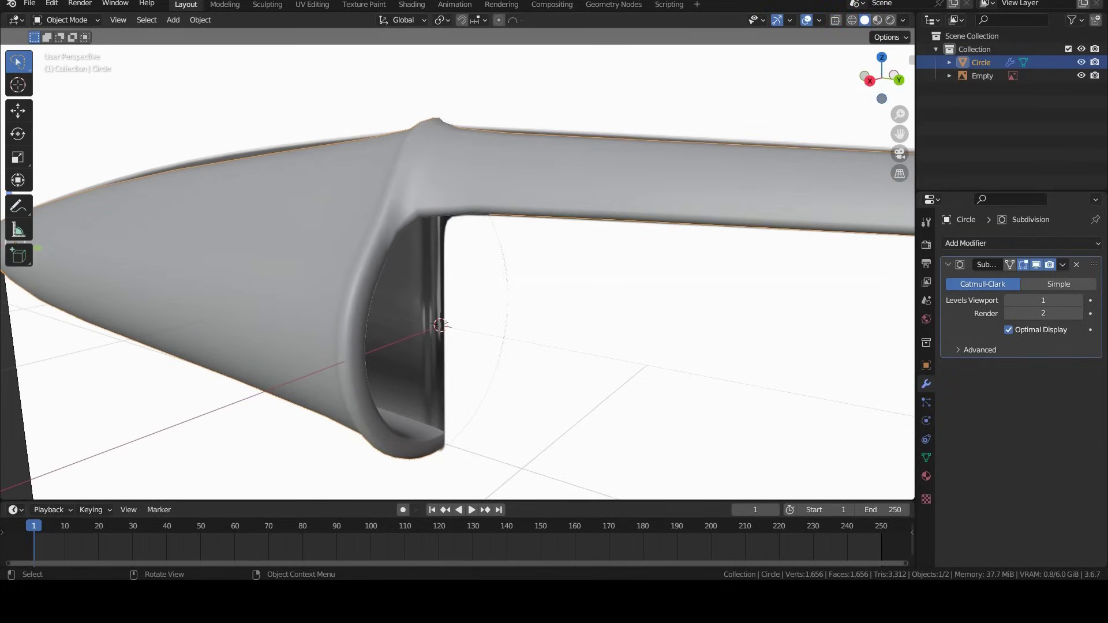
# Try a loop cut across the cap body in Edit Mode, then undo it
pyautogui.press('Tab')
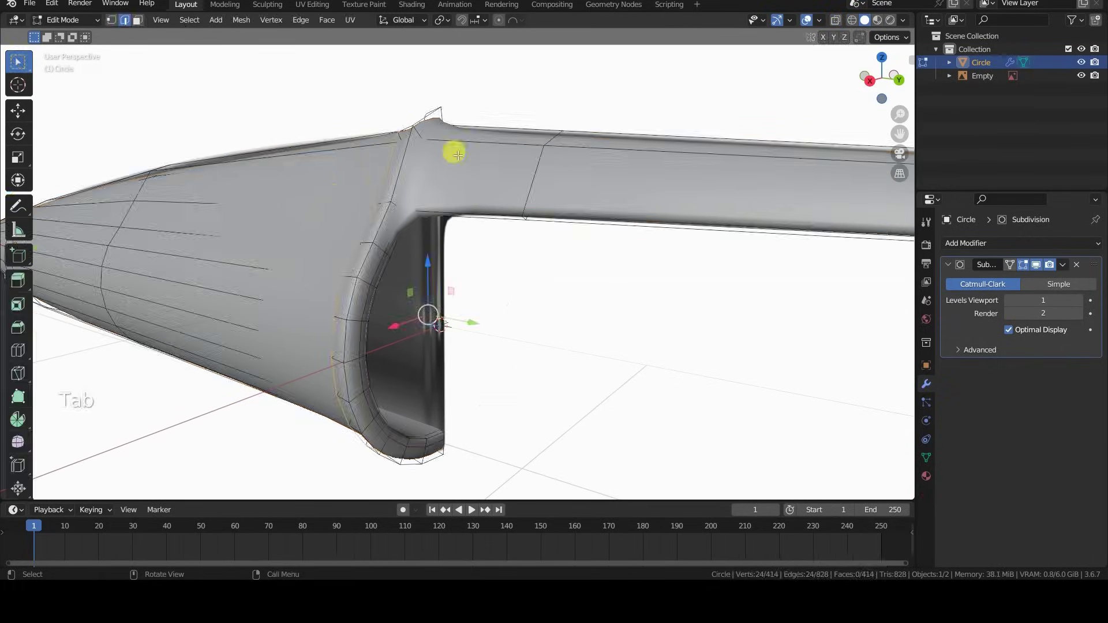
pyautogui.moveTo(453, 153)
pyautogui.mouseDown(button='middle')
pyautogui.moveTo(403, 218)
pyautogui.moveTo(618, 231)
pyautogui.moveTo(442, 283)
pyautogui.mouseUp(button='middle')
pyautogui.hotkey('ctrl', 'r')
pyautogui.click(446, 279)
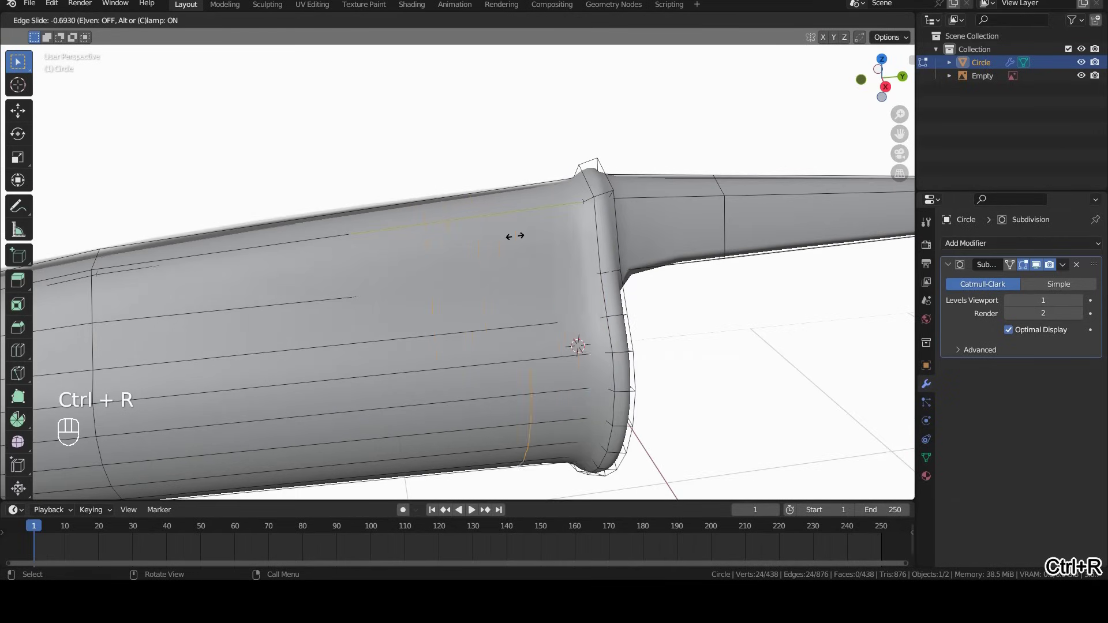
pyautogui.click(526, 218)
pyautogui.hotkey('ctrl', 'z')
# Select the collar ring loops in wireframe and show their 0.96 crease in the sidebar
pyautogui.press('z')
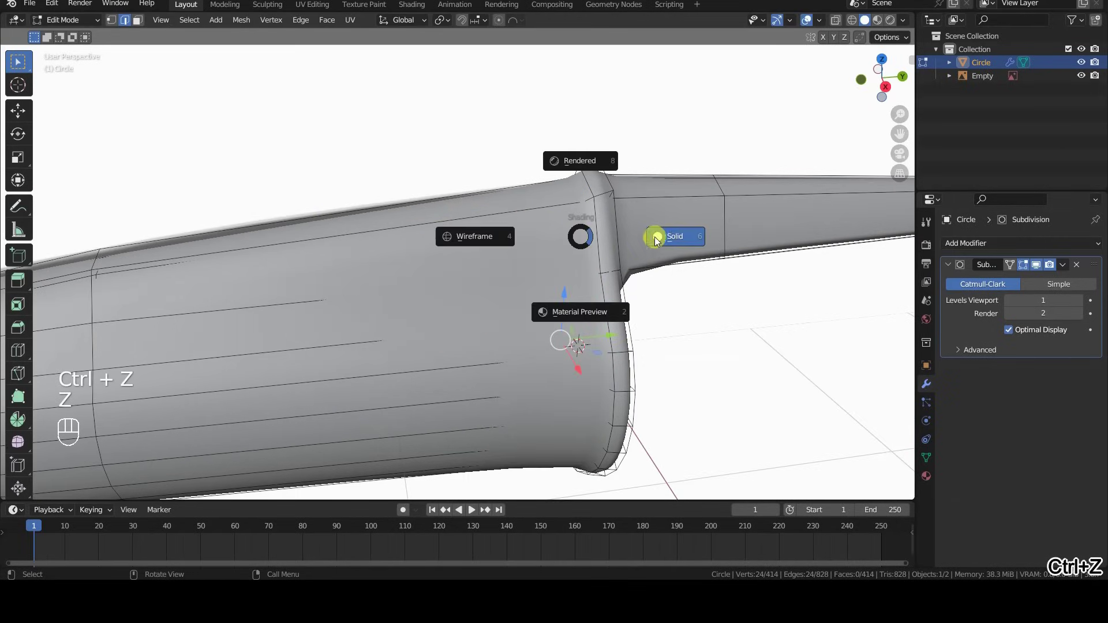
pyautogui.click(589, 236)
pyautogui.press('z')
pyautogui.keyDown('alt'); pyautogui.click(583, 219); pyautogui.keyUp('alt')
pyautogui.press('z')
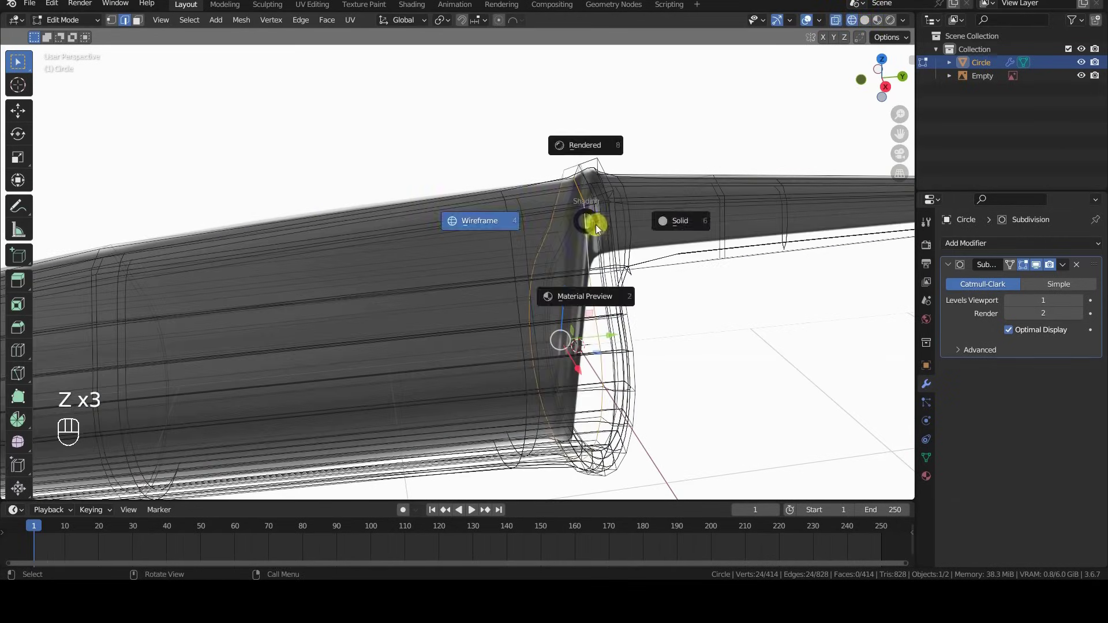
pyautogui.click(883, 65)
pyautogui.click(912, 61)
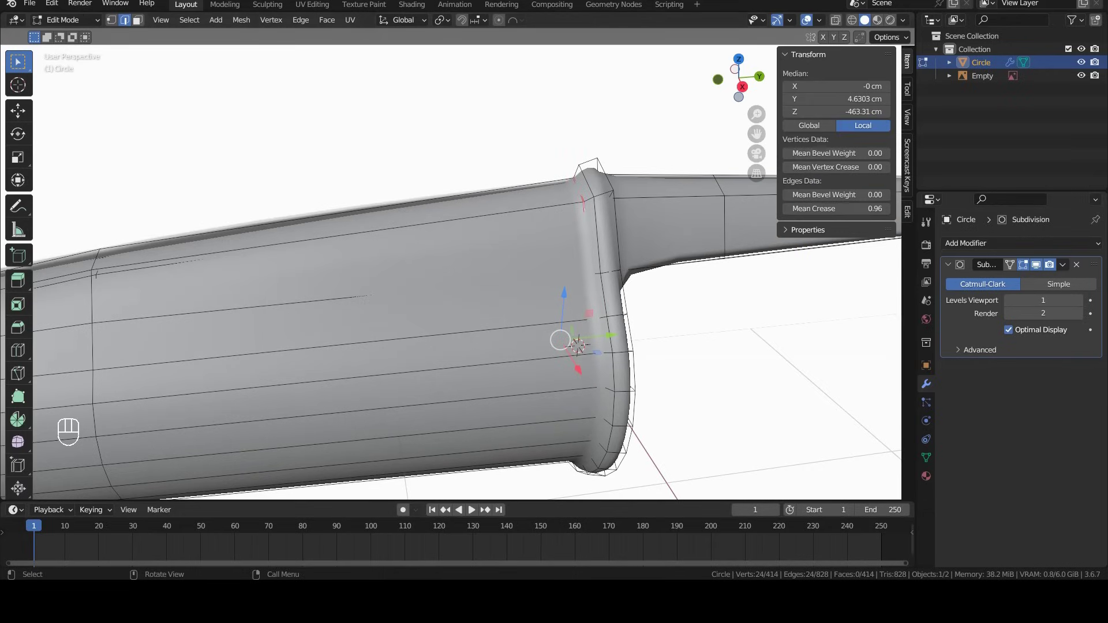
# Switch between Edit and Object Mode, orbiting to inspect the creased cap body from the side
pyautogui.moveTo(561, 339)
pyautogui.mouseDown(button='middle')
pyautogui.moveTo(586, 248)
pyautogui.moveTo(549, 246)
pyautogui.mouseUp(button='middle')
pyautogui.press('Tab')
pyautogui.moveTo(462, 292); pyautogui.dragTo(526, 290, button='middle')
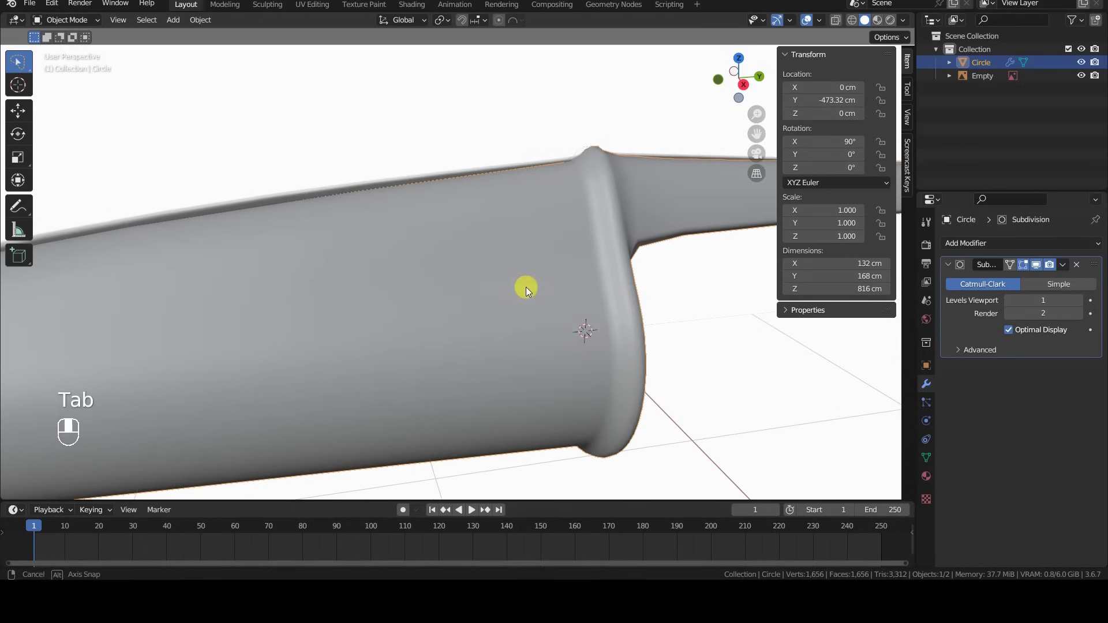
pyautogui.press('Tab')
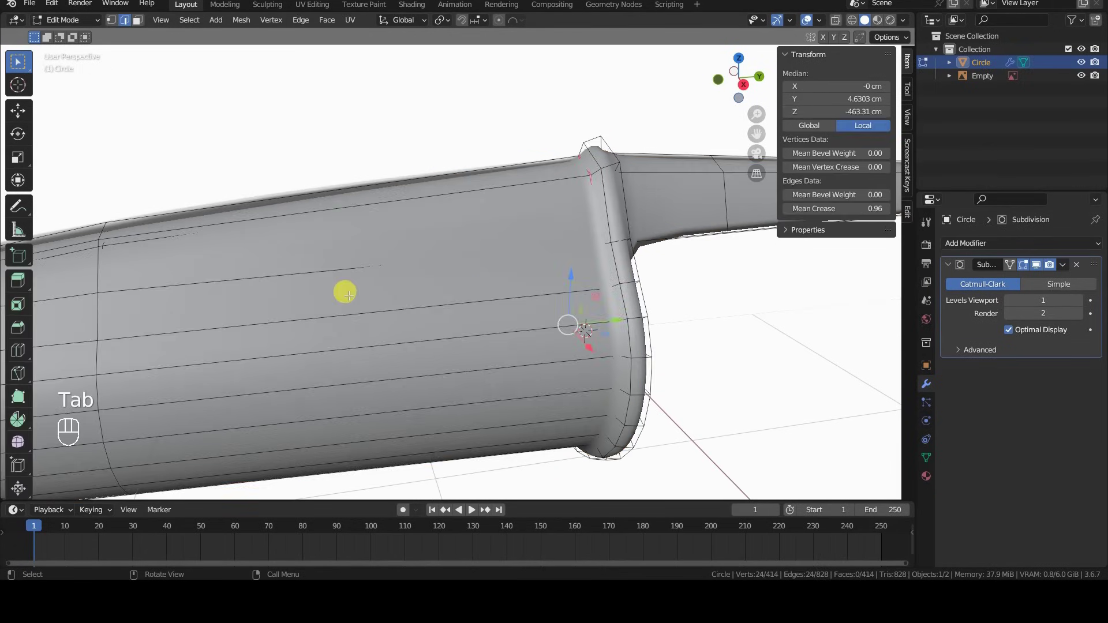
pyautogui.moveTo(344, 291)
pyautogui.mouseDown(button='middle')
pyautogui.moveTo(428, 292)
pyautogui.moveTo(480, 314)
pyautogui.moveTo(543, 247)
pyautogui.mouseUp(button='middle')
pyautogui.moveTo(582, 287); pyautogui.dragTo(532, 338, button='middle')
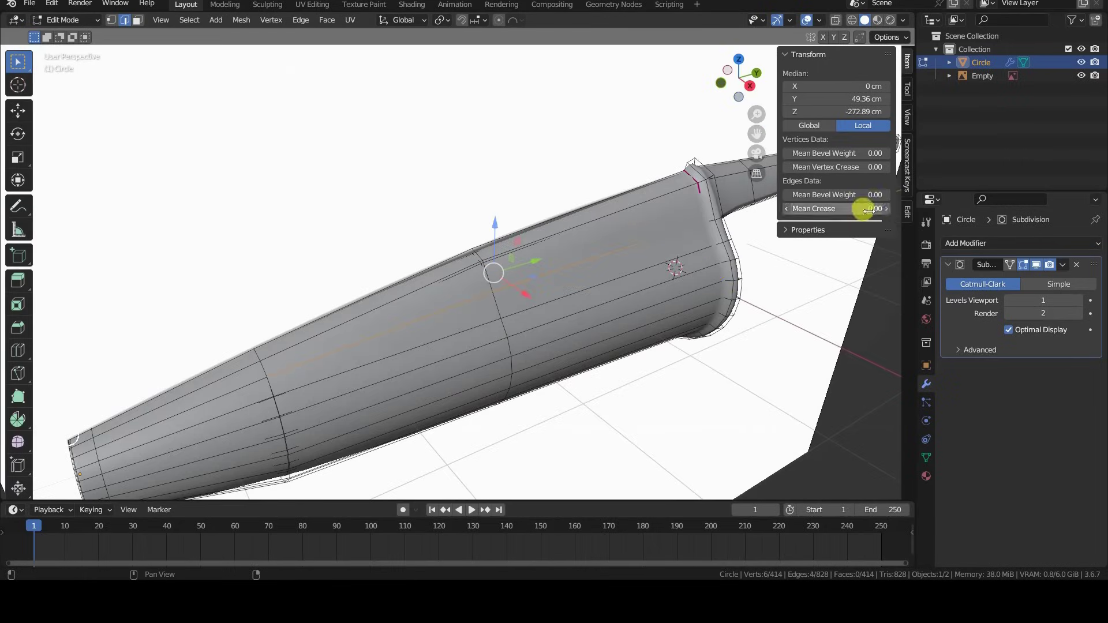
pyautogui.press('Tab')
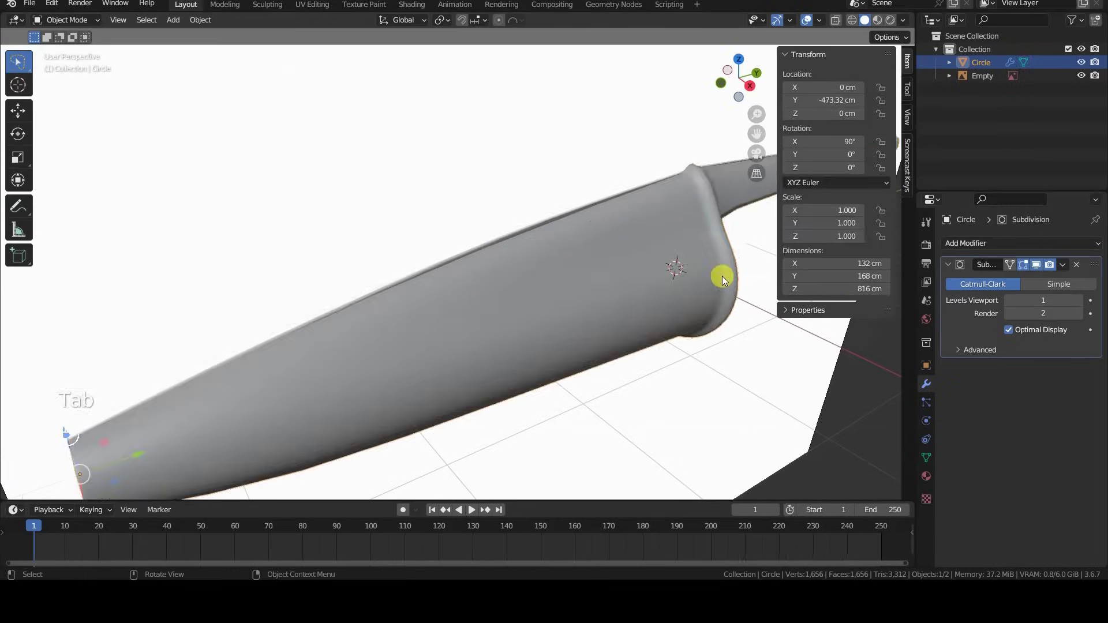
pyautogui.moveTo(720, 275)
pyautogui.mouseDown(button='middle')
pyautogui.moveTo(599, 275)
pyautogui.moveTo(597, 302)
pyautogui.moveTo(682, 307)
pyautogui.moveTo(640, 311)
pyautogui.mouseUp(button='middle')
pyautogui.press('Tab')
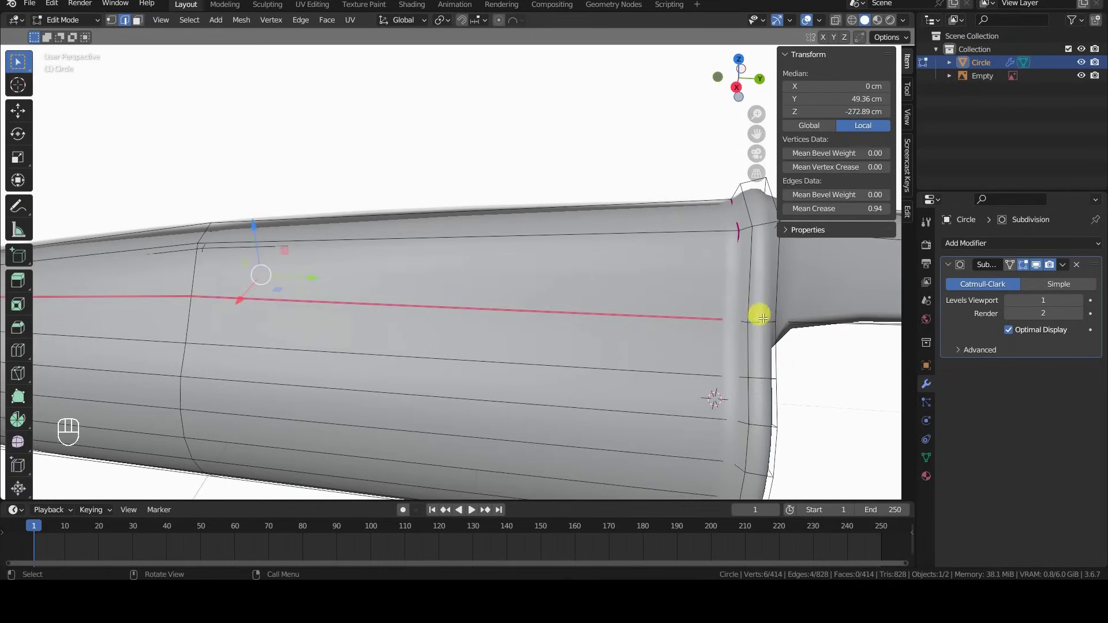
# Hide the Empty object in Object Mode, then re-enter Edit Mode
pyautogui.press('Tab')
pyautogui.scroll(-5, 500, 337)
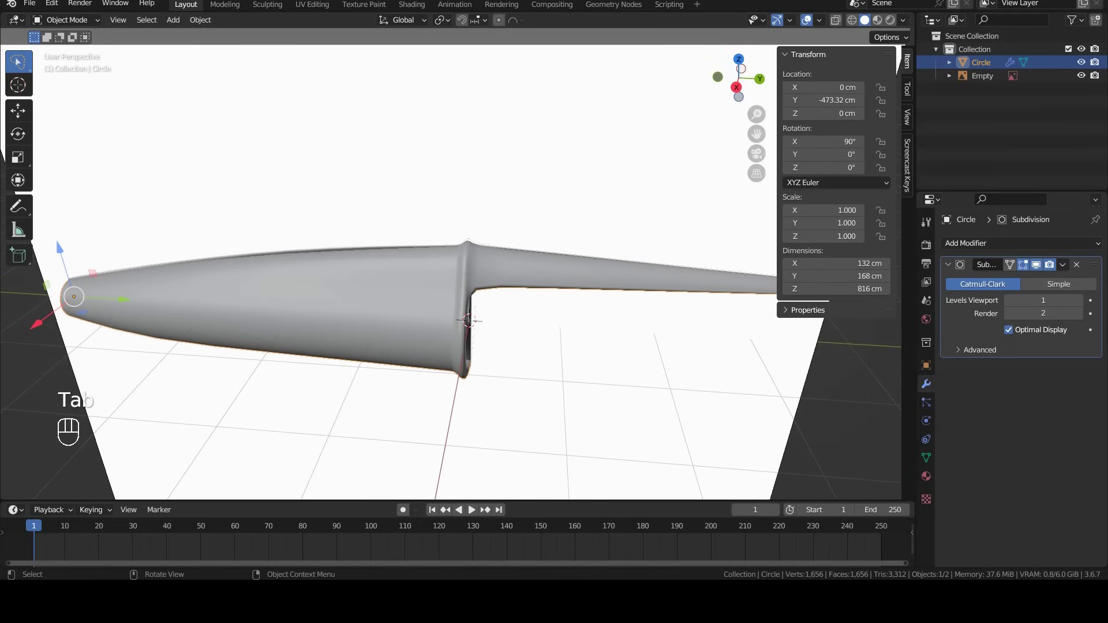
pyautogui.press('h')
pyautogui.press('Tab')
pyautogui.scroll(5, 376, 230)
pyautogui.scroll(3, 453, 261)
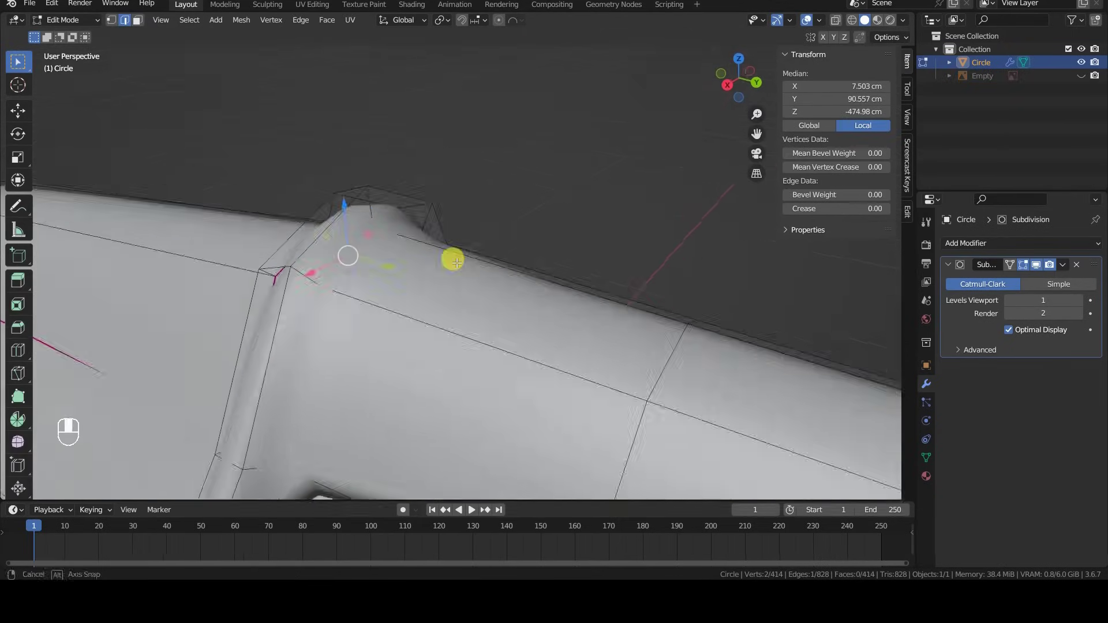
# Raise the clip's top vertices along Z and check the result in Object Mode
pyautogui.press('z')
pyautogui.press('z')
pyautogui.press('g')
pyautogui.press('z')
pyautogui.press('KP_3')
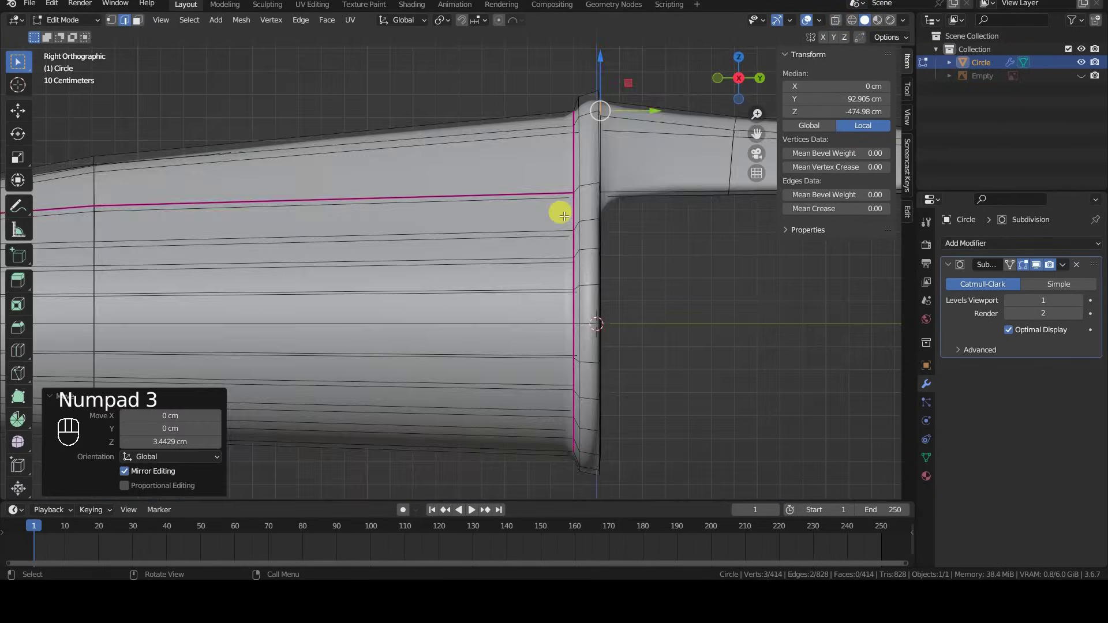
pyautogui.click(548, 287)
pyautogui.press('Tab')
pyautogui.moveTo(545, 322); pyautogui.dragTo(519, 254, button='middle')
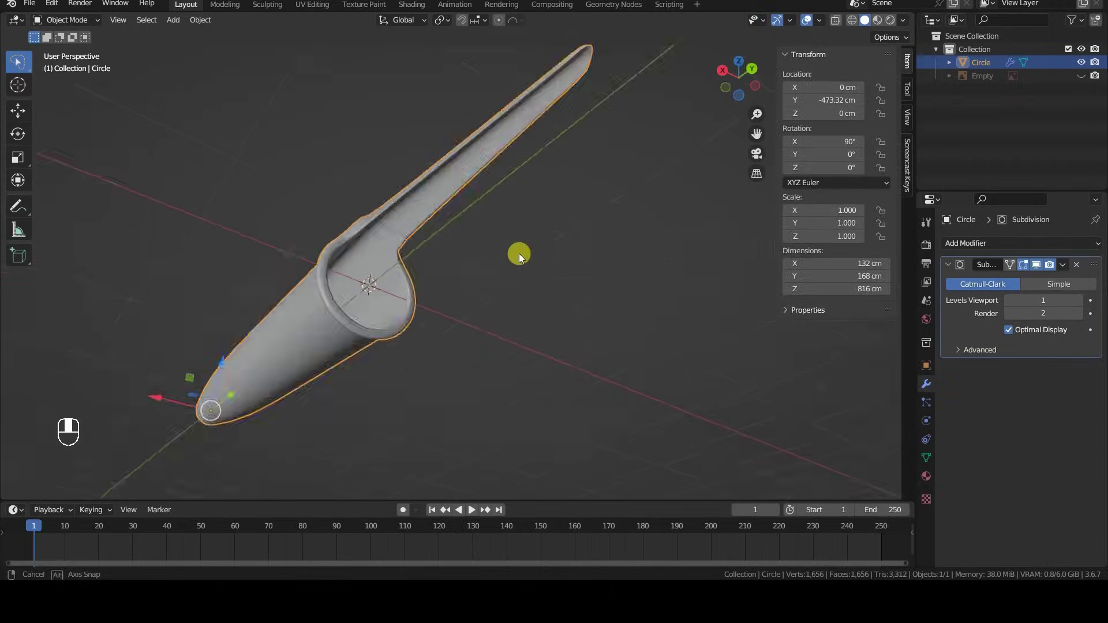
pyautogui.press('Tab')
pyautogui.scroll(4, 493, 338)
# Select a face on the clip's top strip and grow the selection along it
pyautogui.hotkey('ctrl', 'z')
pyautogui.moveTo(336, 318)
pyautogui.keyDown('shift'); pyautogui.mouseDown(button='middle')
pyautogui.moveTo(355, 185)
pyautogui.moveTo(280, 391)
pyautogui.mouseUp(button='middle'); pyautogui.keyUp('shift')
pyautogui.press('ctrl+KP_Add')
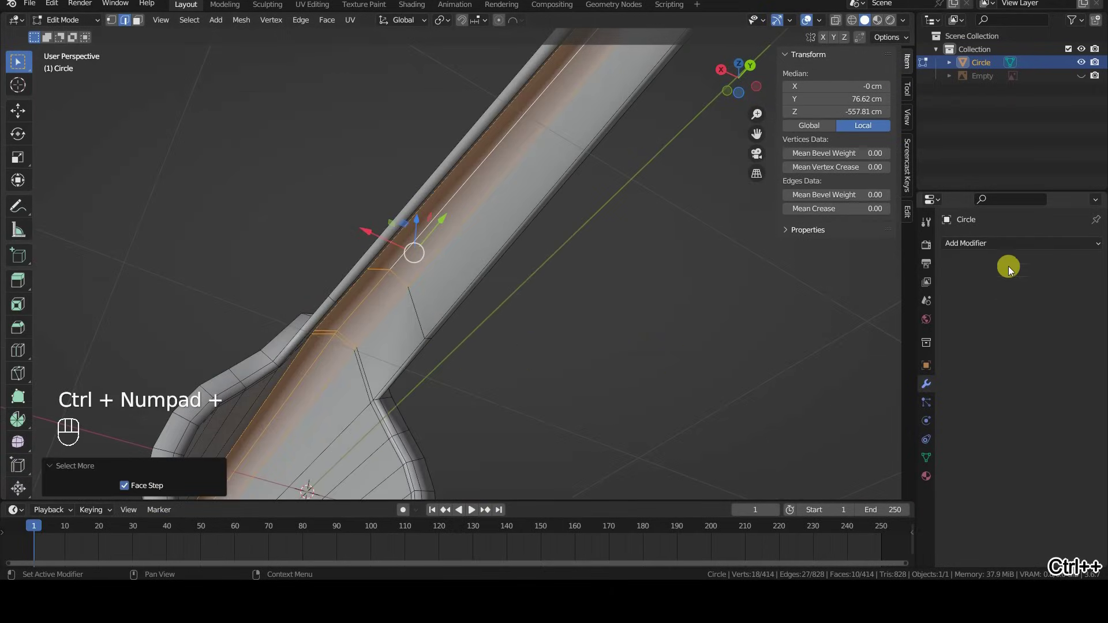
pyautogui.hotkey('ctrl', '1')
pyautogui.press('KP_3')
pyautogui.hotkey('alt', 'z')
# Flatten the strip by scaling along Z, then narrow it slightly along Y
pyautogui.press('s')
pyautogui.press('z')
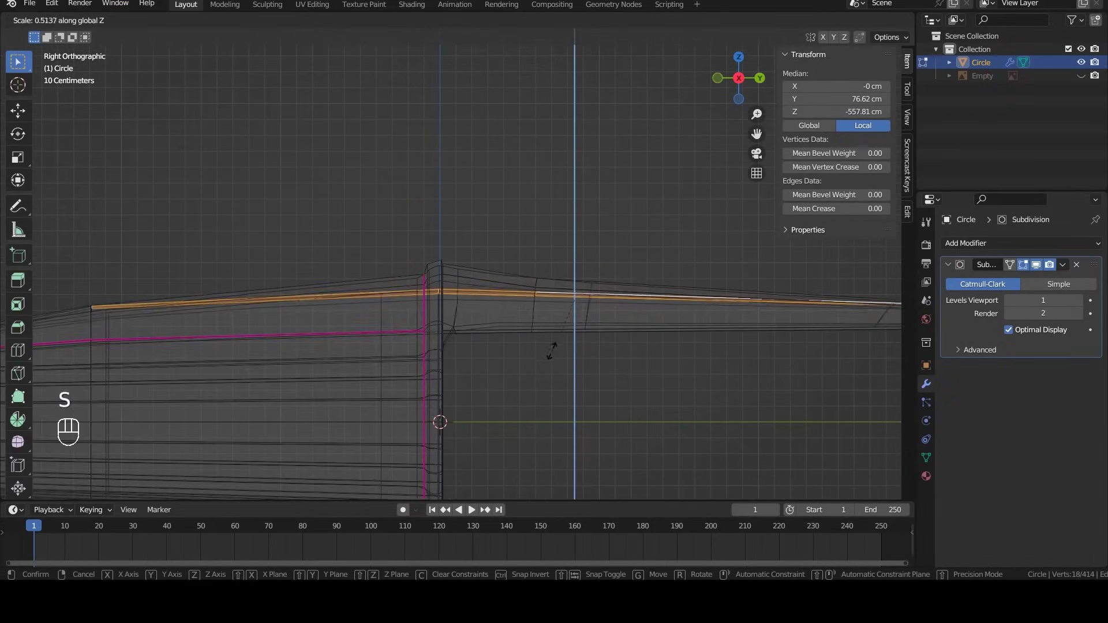
pyautogui.click(545, 369)
pyautogui.moveTo(545, 369)
pyautogui.mouseDown(button='middle')
pyautogui.moveTo(719, 383)
pyautogui.moveTo(674, 359)
pyautogui.moveTo(671, 371)
pyautogui.mouseUp(button='middle')
pyautogui.press('r')
pyautogui.press('s')
pyautogui.hotkey('alt', 'z')
# Cut and slide a new edge loop near the clip's tip, then return to Object Mode
pyautogui.press('g')
pyautogui.press('z')
pyautogui.hotkey('alt', 'a')
pyautogui.hotkey('ctrl', 'r')
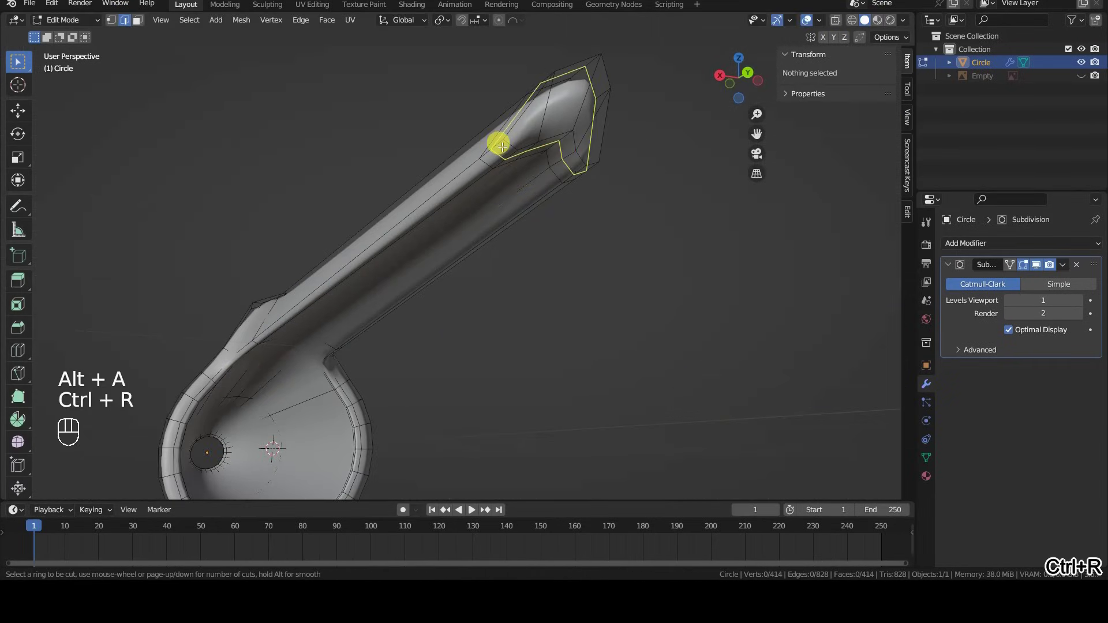
pyautogui.click(501, 146)
pyautogui.moveTo(503, 150); pyautogui.dragTo(520, 225, button='middle')
pyautogui.hotkey('alt', 'z')
pyautogui.moveTo(425, 287)
pyautogui.keyDown('shift'); pyautogui.mouseDown(button='middle')
pyautogui.moveTo(426, 334)
pyautogui.moveTo(507, 268)
pyautogui.moveTo(507, 321)
pyautogui.moveTo(526, 345)
pyautogui.moveTo(535, 335)
pyautogui.mouseUp(button='middle'); pyautogui.keyUp('shift')
pyautogui.press('z')
pyautogui.press('Tab')
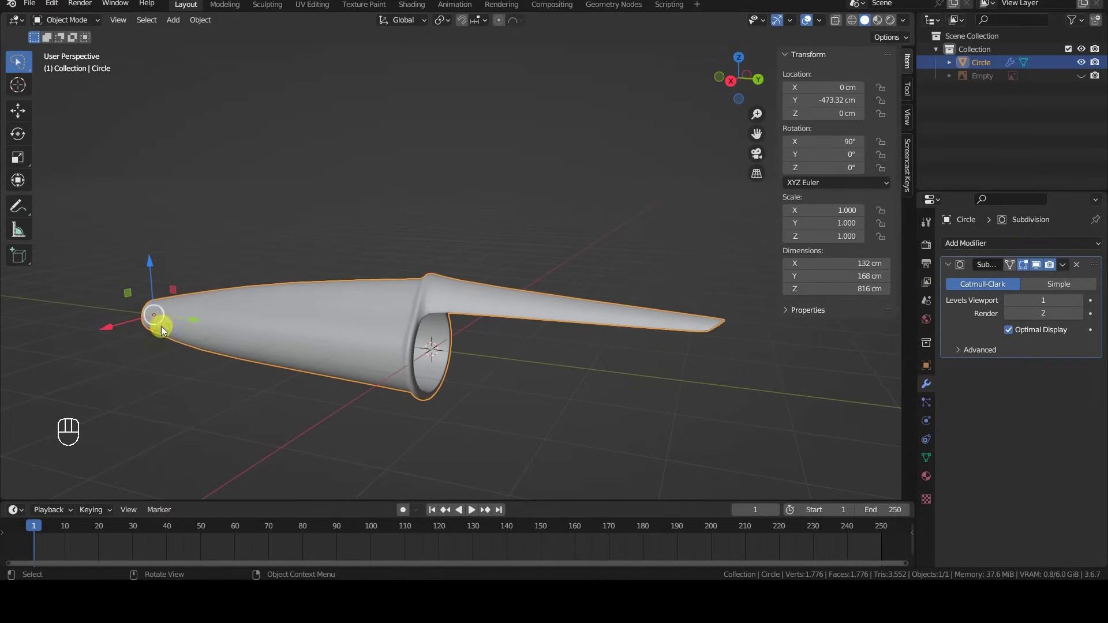
pyautogui.scroll(5, 564, 323)
pyautogui.keyDown('shift'); pyautogui.scroll(-2, 500, 277); pyautogui.keyUp('shift')
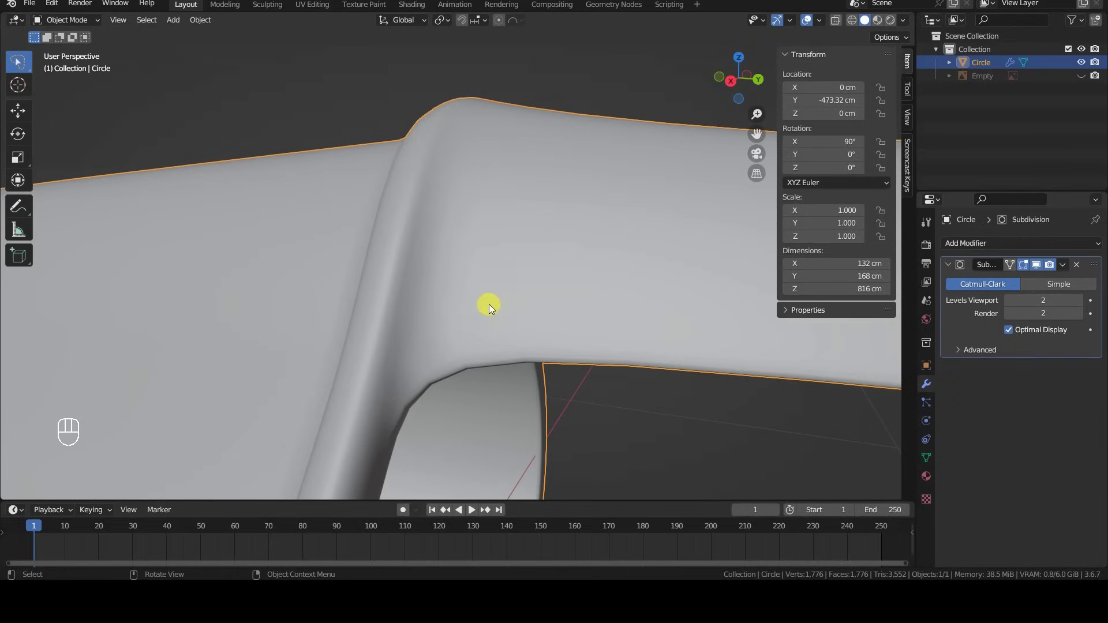
# Set the Subdivision modifier's Levels Viewport to 2 and orbit around the smoother cap
pyautogui.moveTo(1011, 303); pyautogui.dragTo(1022, 300)
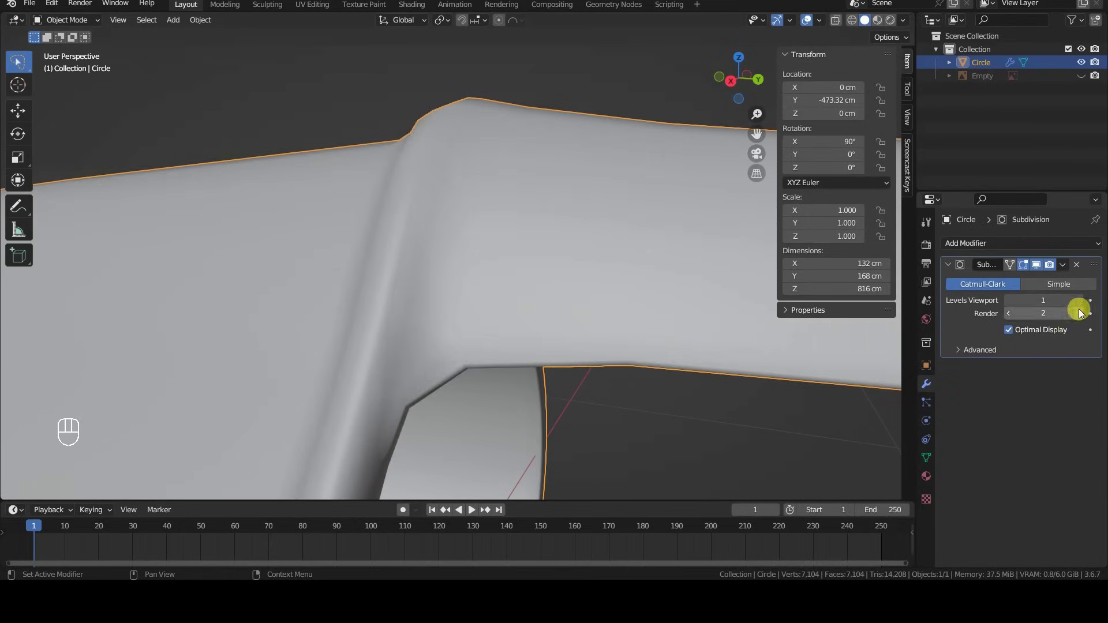
pyautogui.scroll(-6, 574, 362)
pyautogui.scroll(-4, 621, 340)
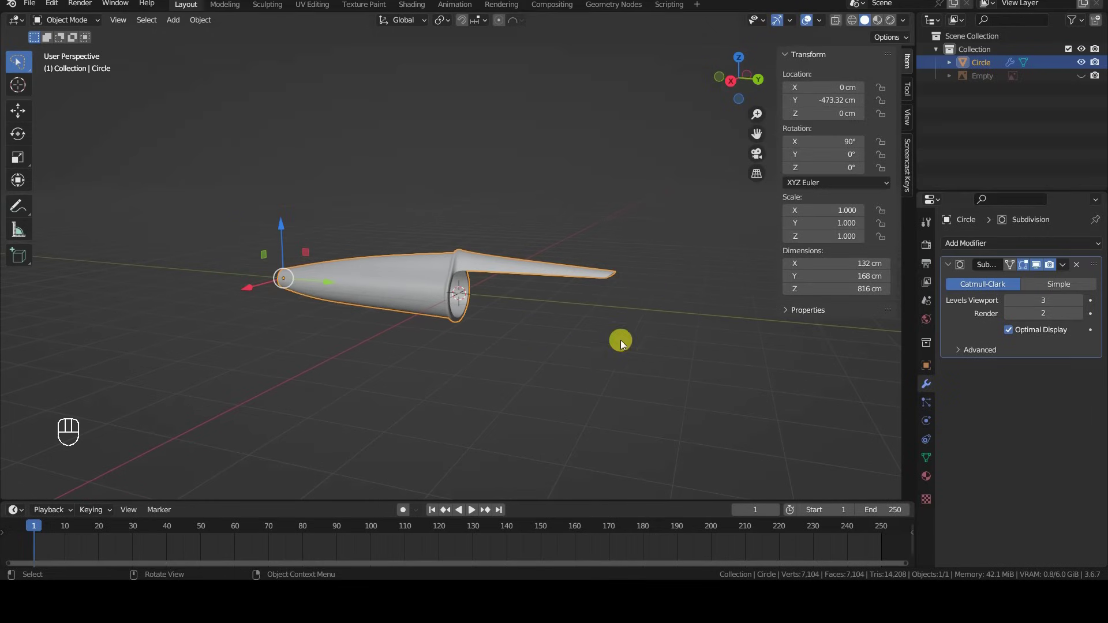
pyautogui.click(1011, 303)
pyautogui.moveTo(451, 311); pyautogui.dragTo(525, 319, button='middle')
pyautogui.click(536, 347)
pyautogui.moveTo(553, 378); pyautogui.dragTo(636, 356, button='middle')
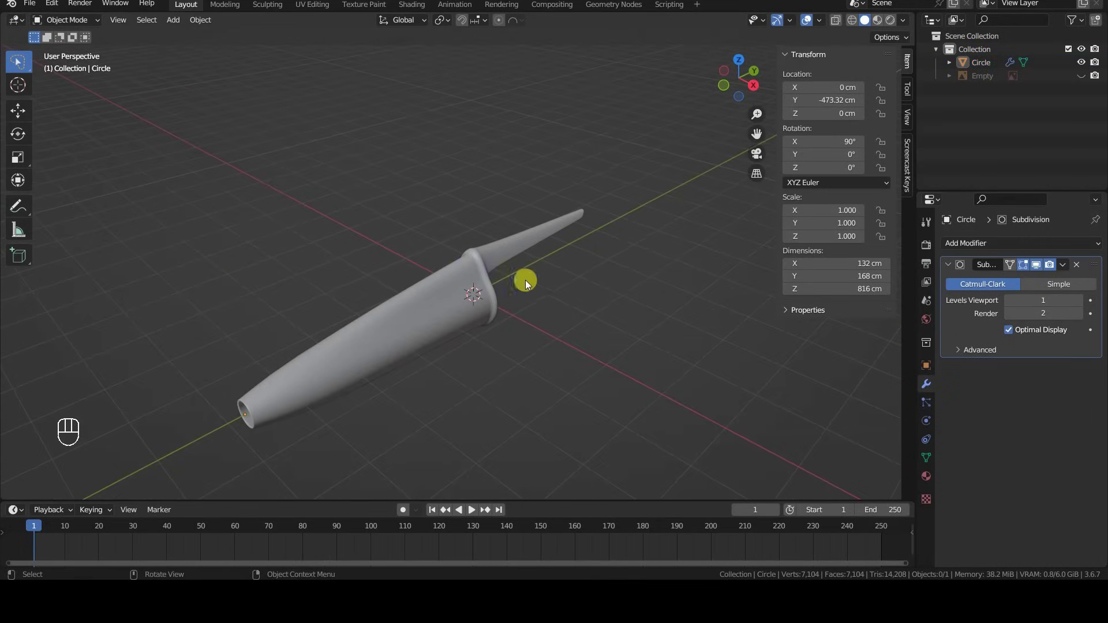